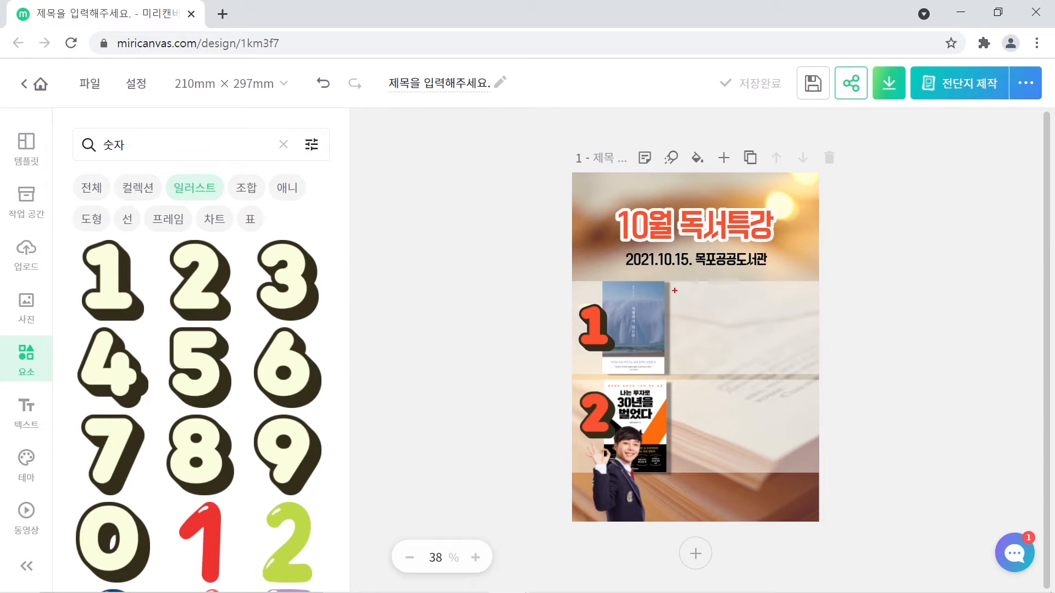
# - Zoom the poster to 75% and pan down so numbered book sections 1 and 2 show
pyautogui.moveTo(675, 290); pyautogui.dragTo(816, 374)
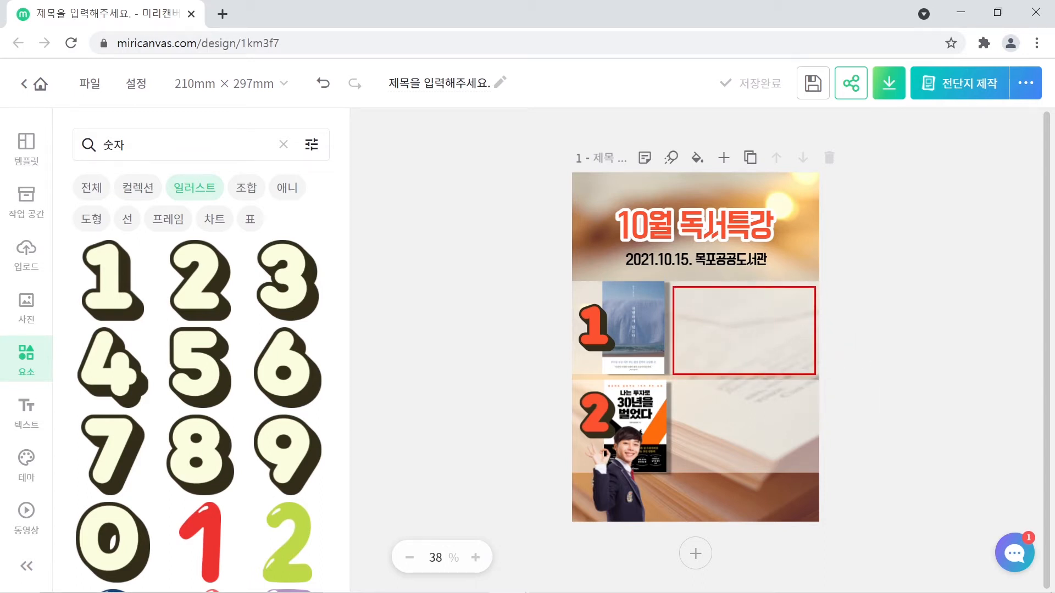
pyautogui.press('Escape')
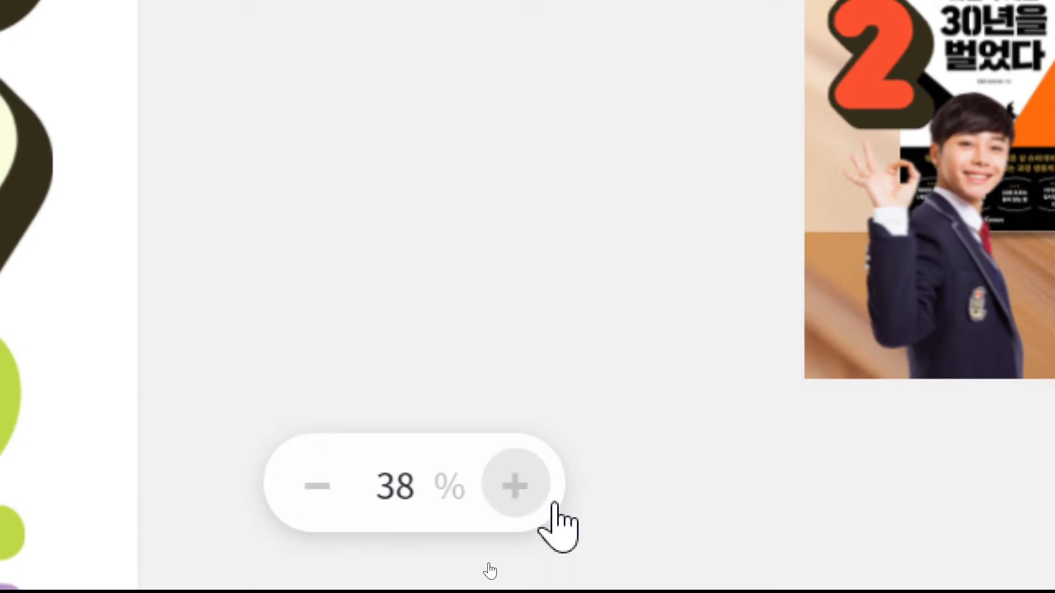
pyautogui.click(515, 492)
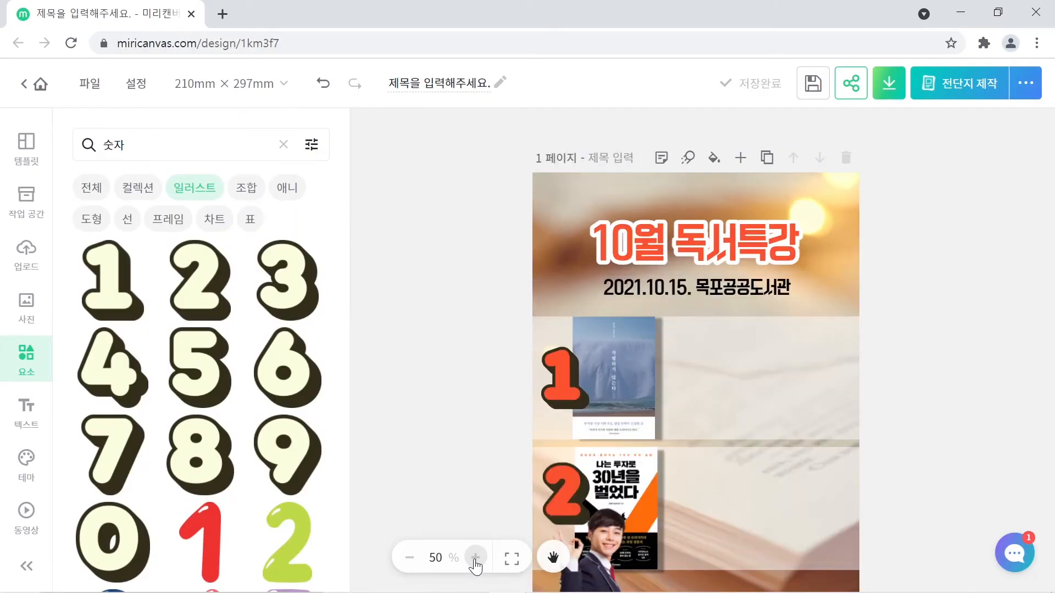
pyautogui.click(475, 559)
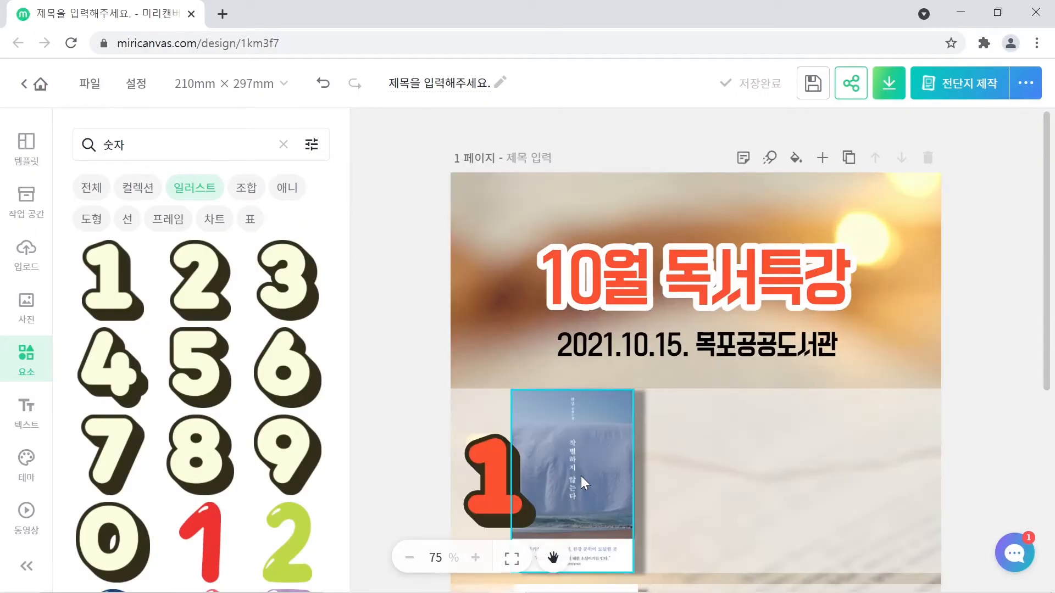
pyautogui.scroll(-3, 849, 245)
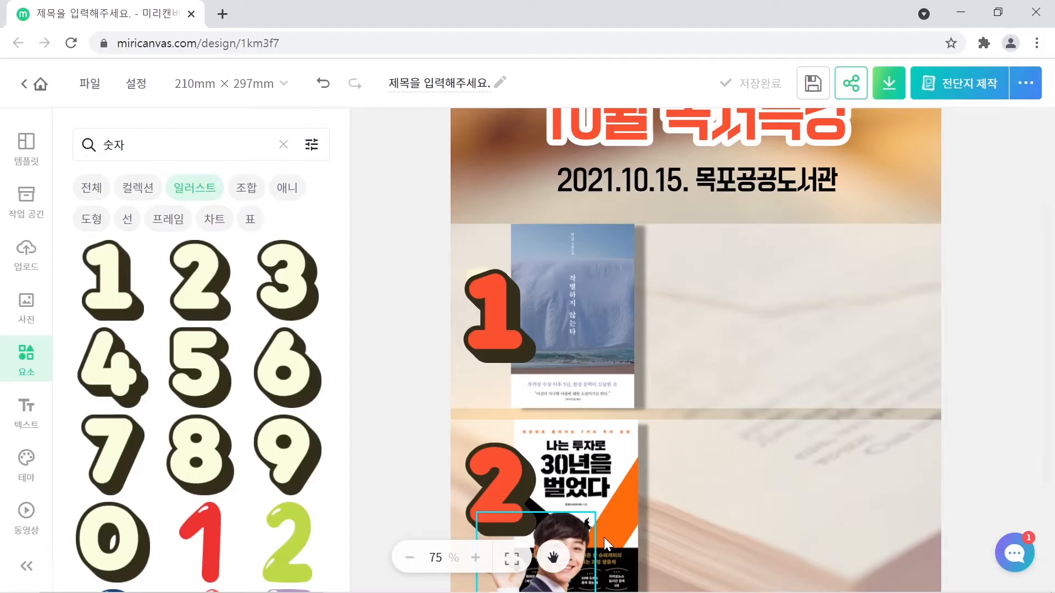
pyautogui.click(554, 557)
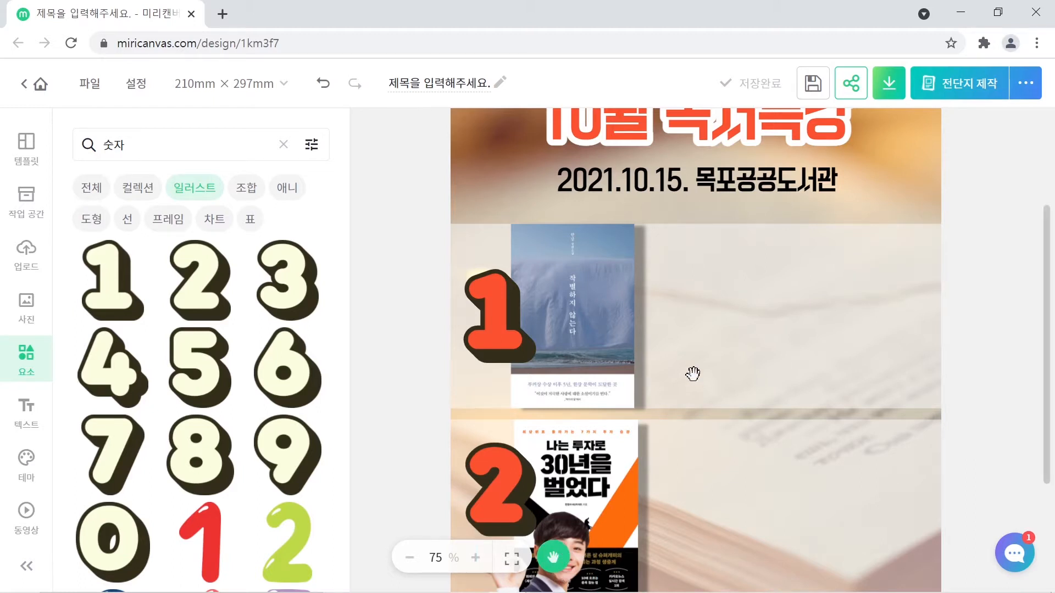
pyautogui.moveTo(701, 358); pyautogui.dragTo(685, 327)
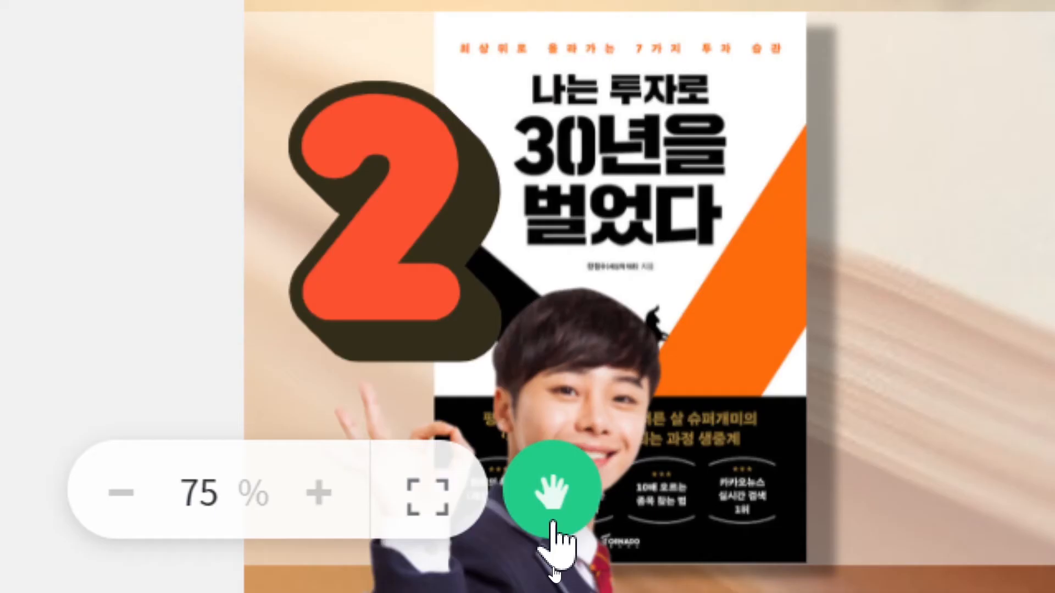
pyautogui.click(553, 500)
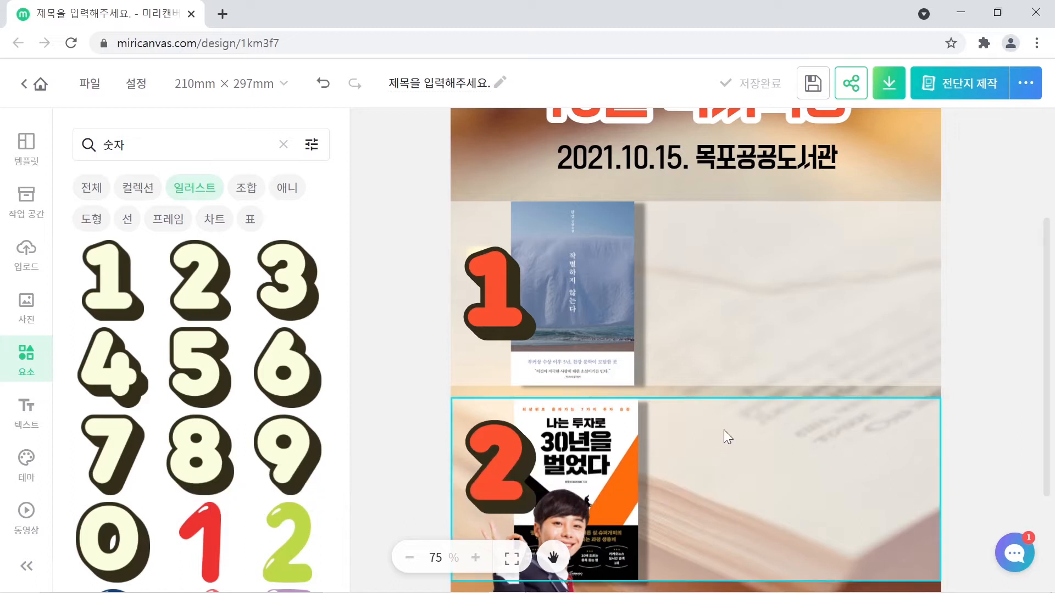
# - Select book 1's translucent panel, cover and red number 1, and group them with 그룹
pyautogui.click(822, 293)
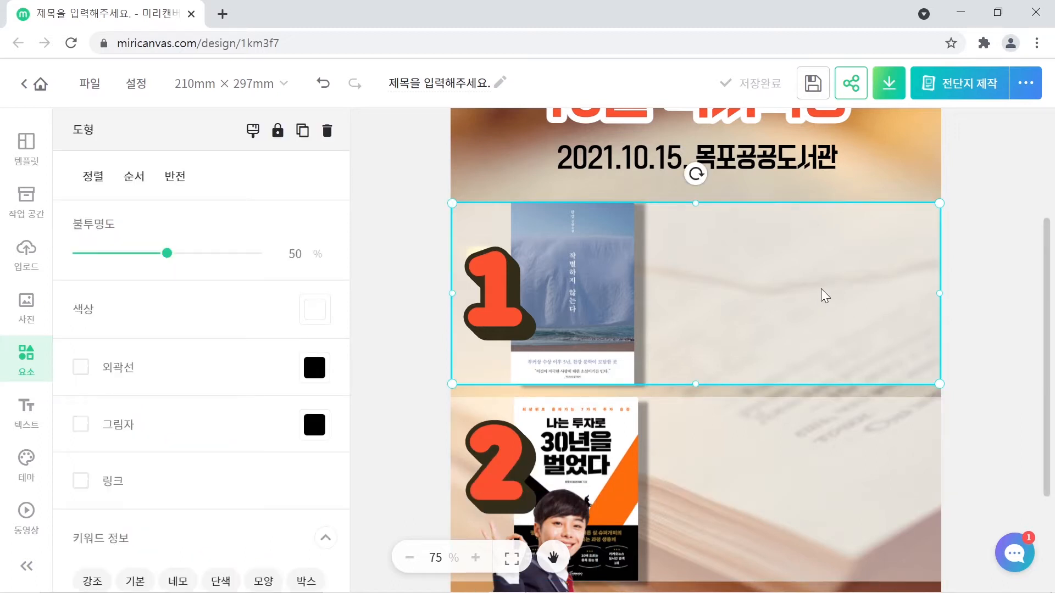
pyautogui.click(585, 269)
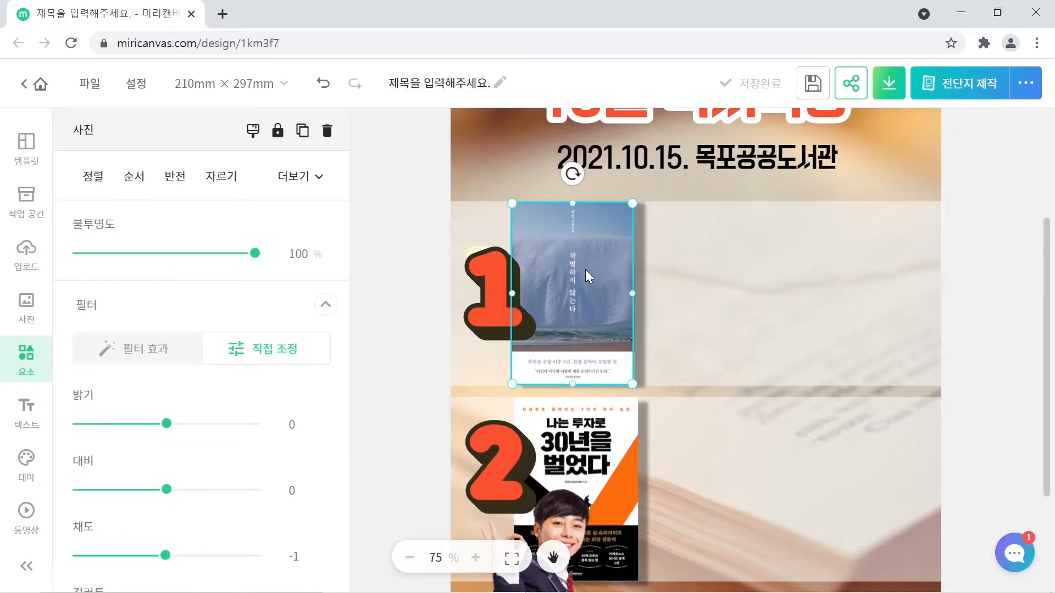
pyautogui.click(496, 287)
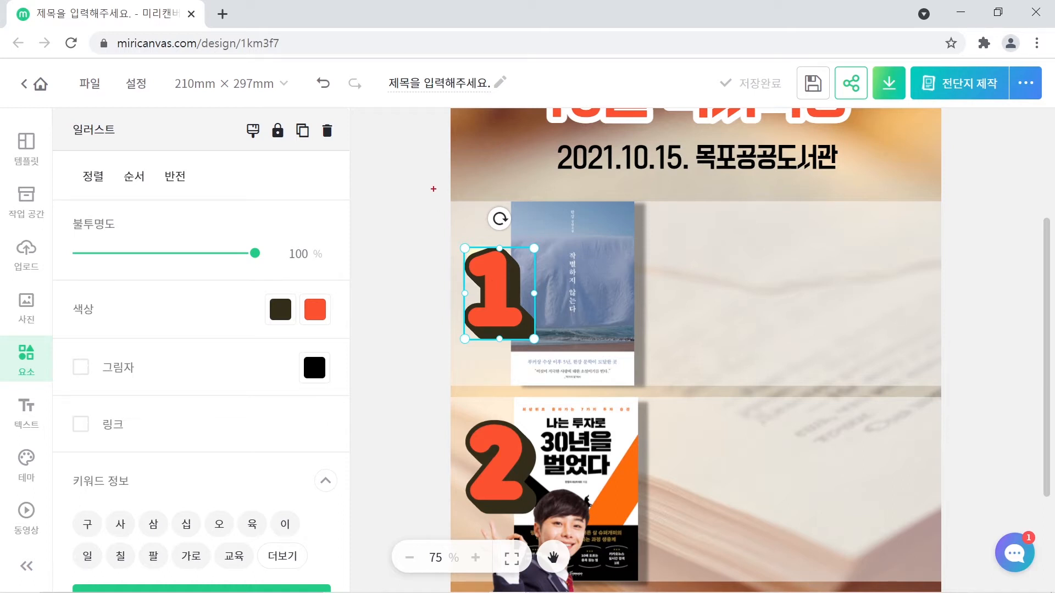
pyautogui.moveTo(433, 190); pyautogui.dragTo(962, 393)
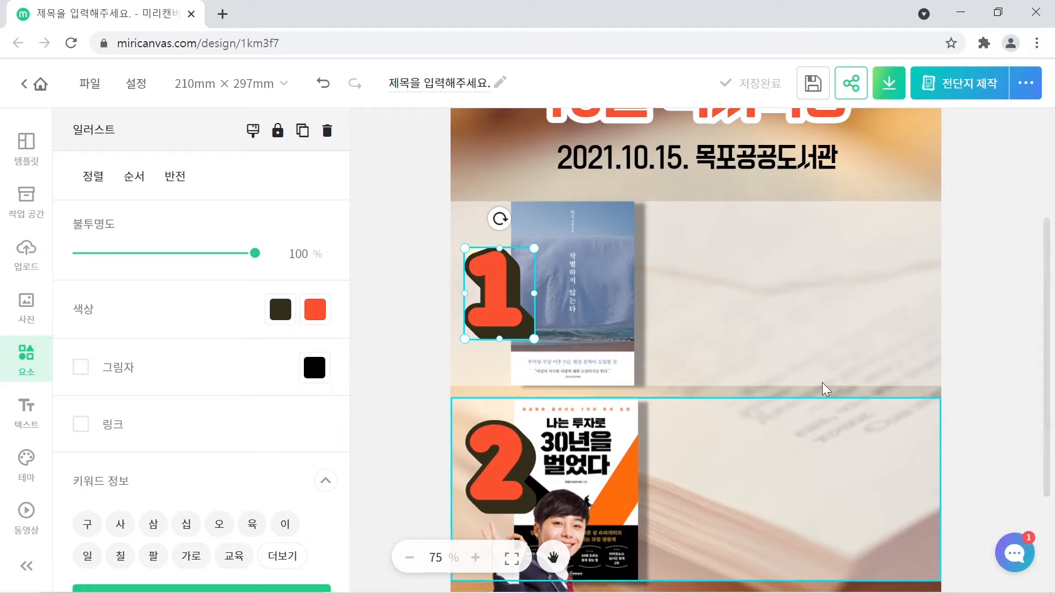
pyautogui.click(418, 265)
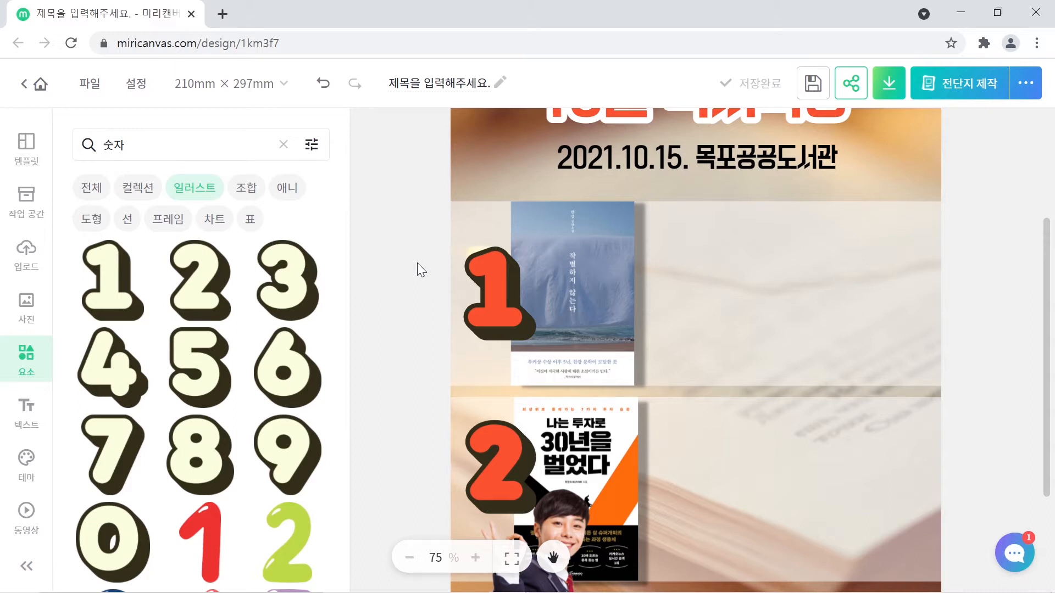
pyautogui.click(780, 291)
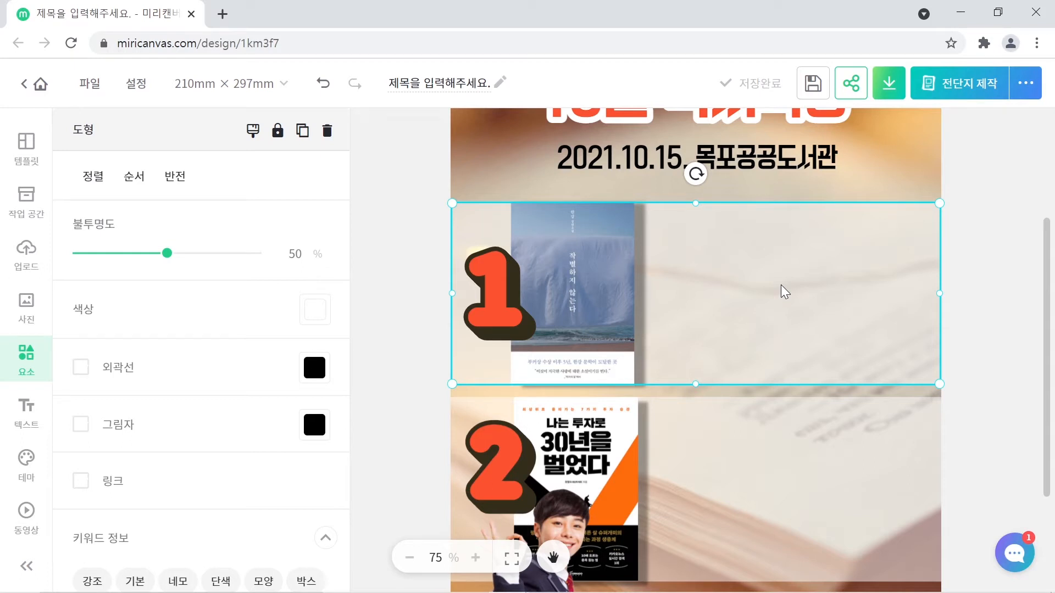
pyautogui.keyDown('shift'); pyautogui.click(598, 266); pyautogui.keyUp('shift')
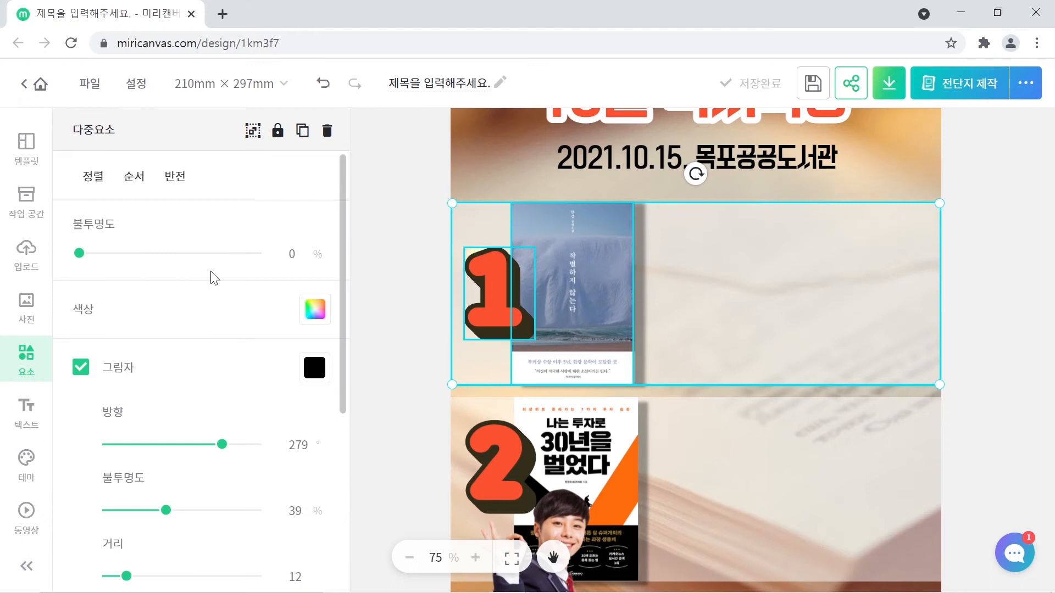
pyautogui.scroll(-5, 214, 279)
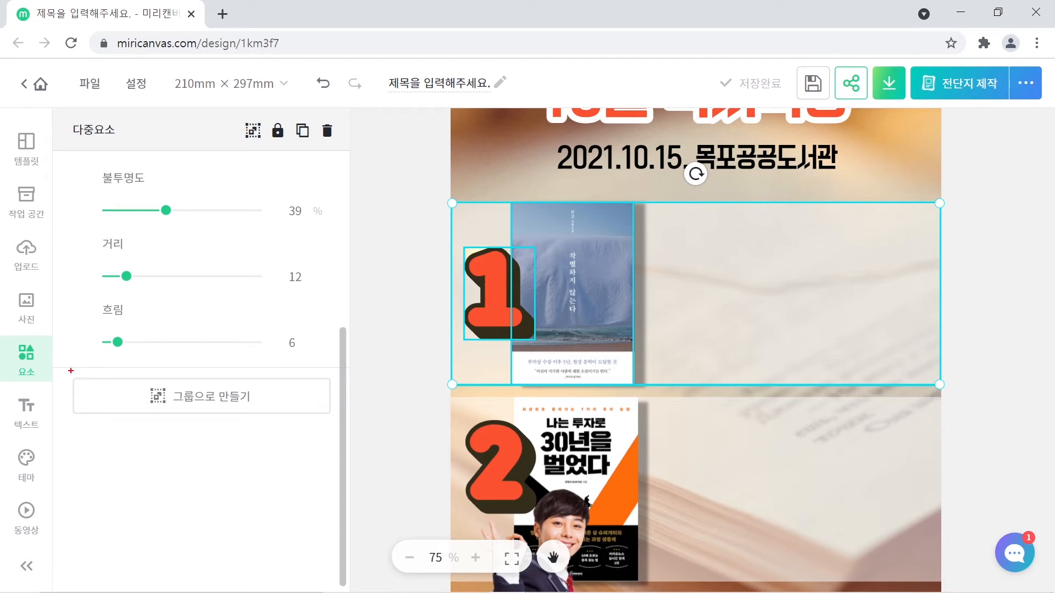
pyautogui.moveTo(68, 370); pyautogui.dragTo(337, 421)
pyautogui.rightClick(494, 275)
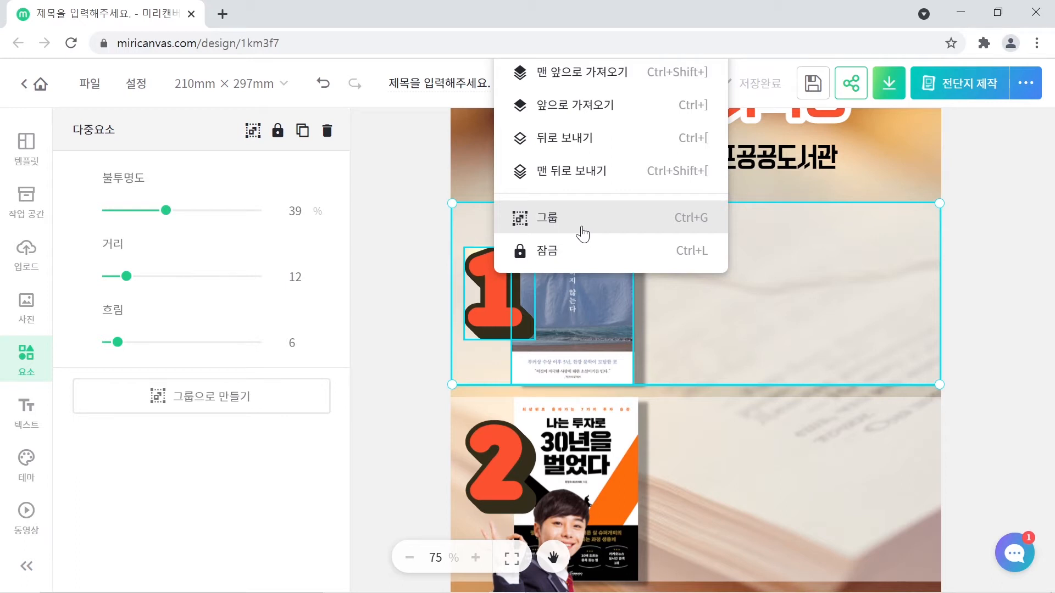
pyautogui.click(551, 226)
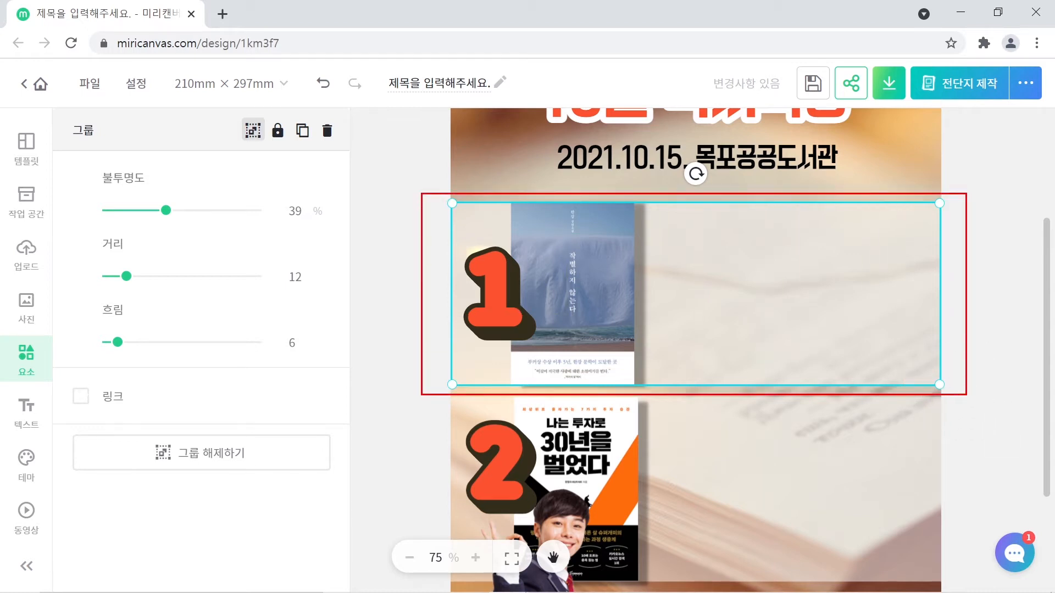
pyautogui.click(965, 378)
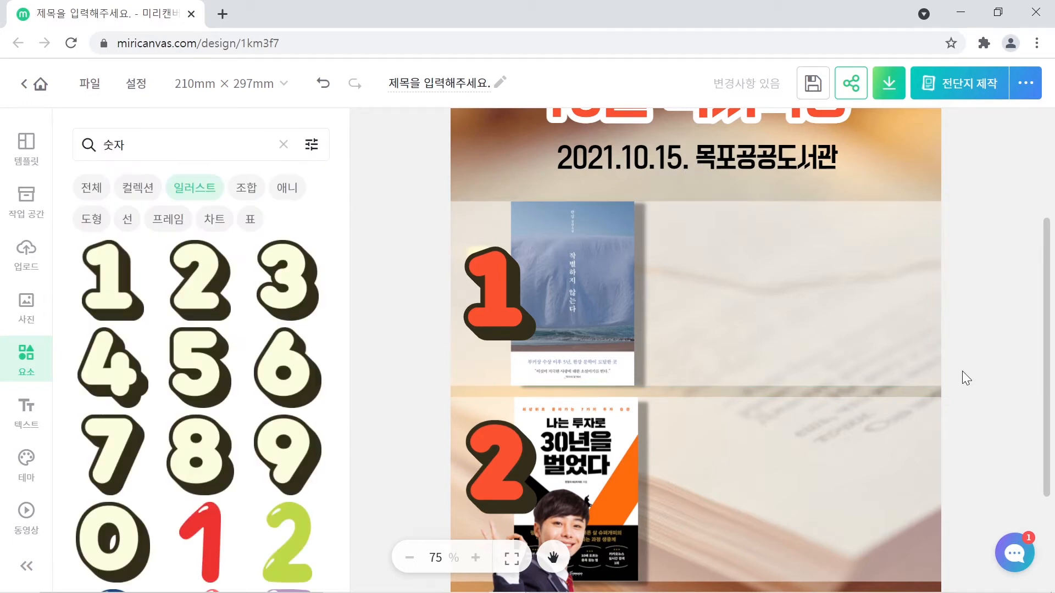
pyautogui.click(762, 304)
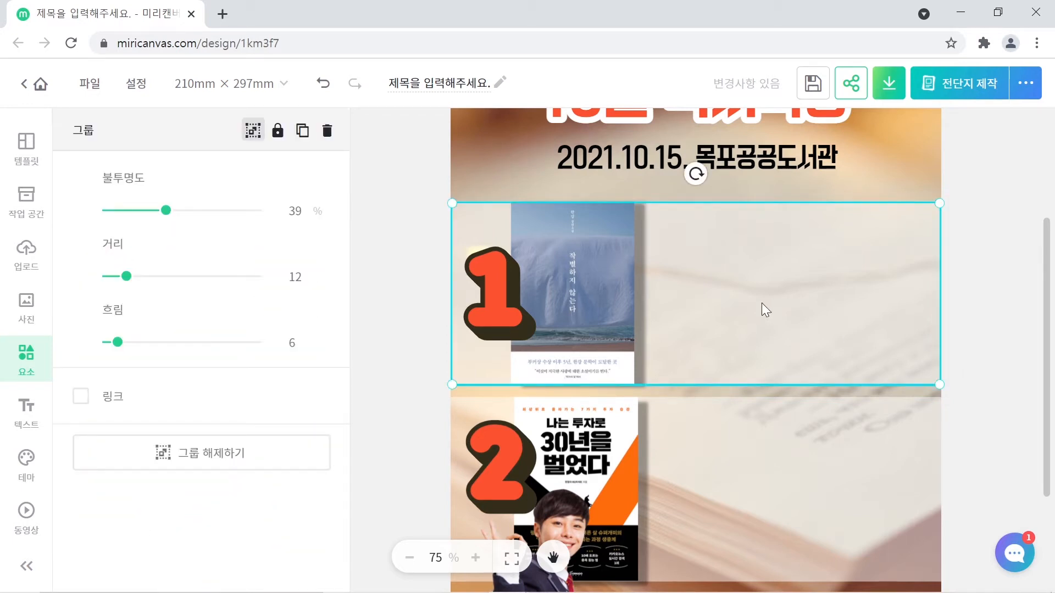
pyautogui.rightClick(771, 260)
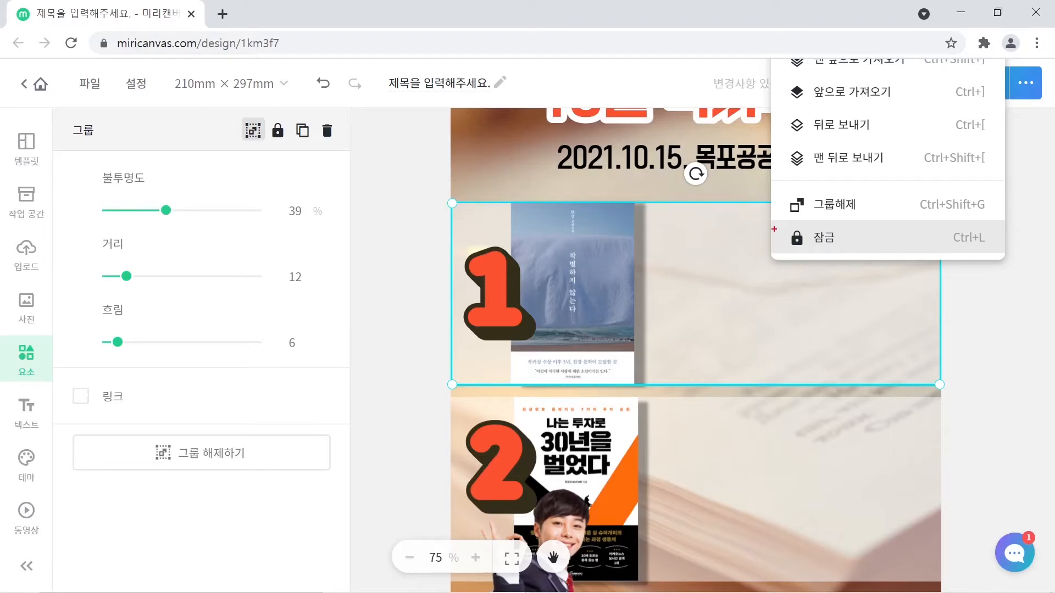
pyautogui.moveTo(765, 218)
pyautogui.mouseDown()
pyautogui.moveTo(831, 248)
pyautogui.moveTo(1019, 256)
pyautogui.mouseUp()
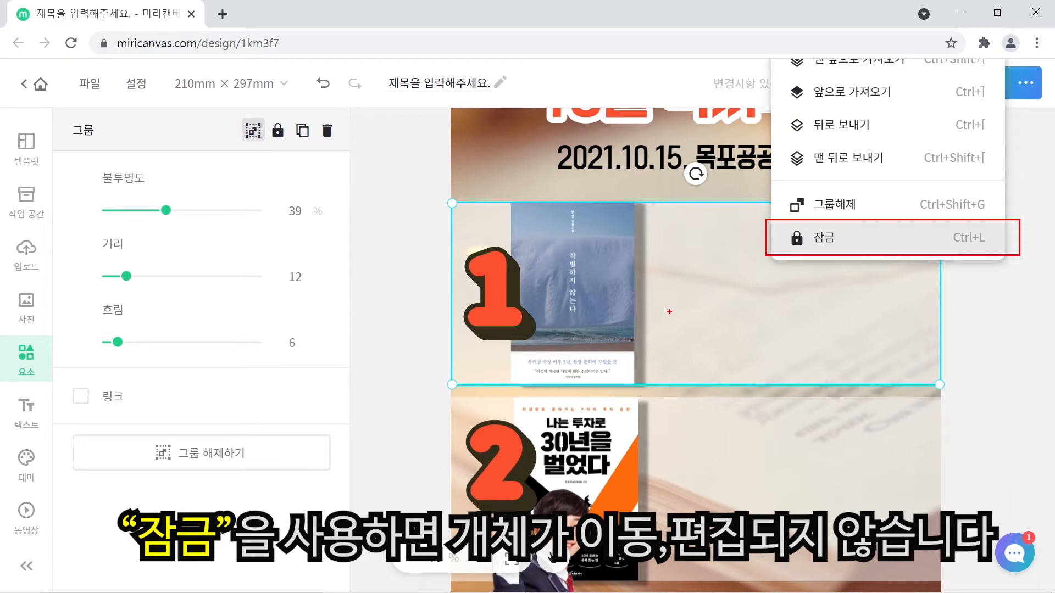
pyautogui.press('Escape')
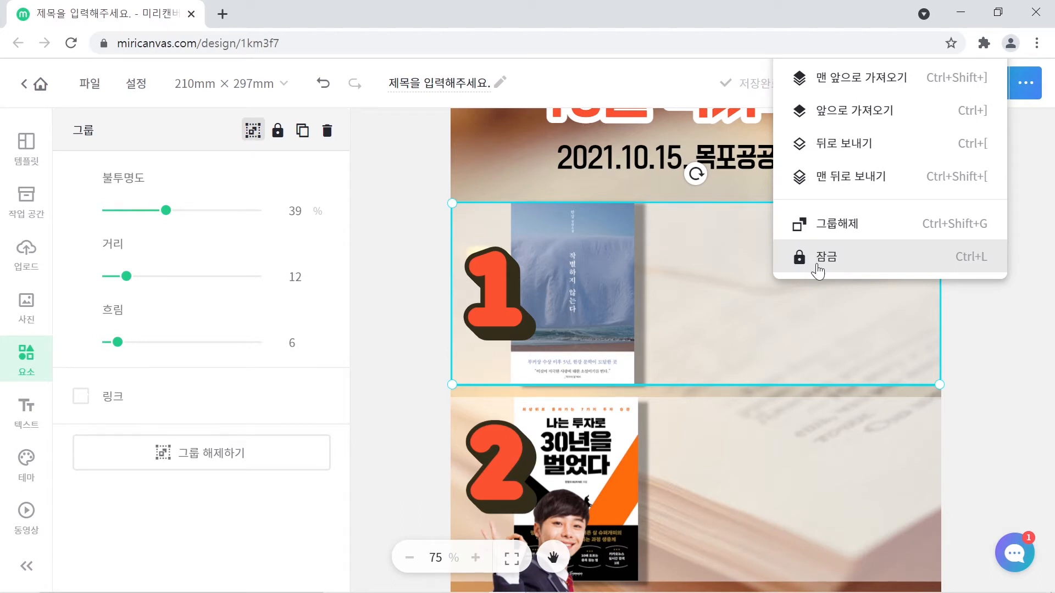
pyautogui.click(816, 262)
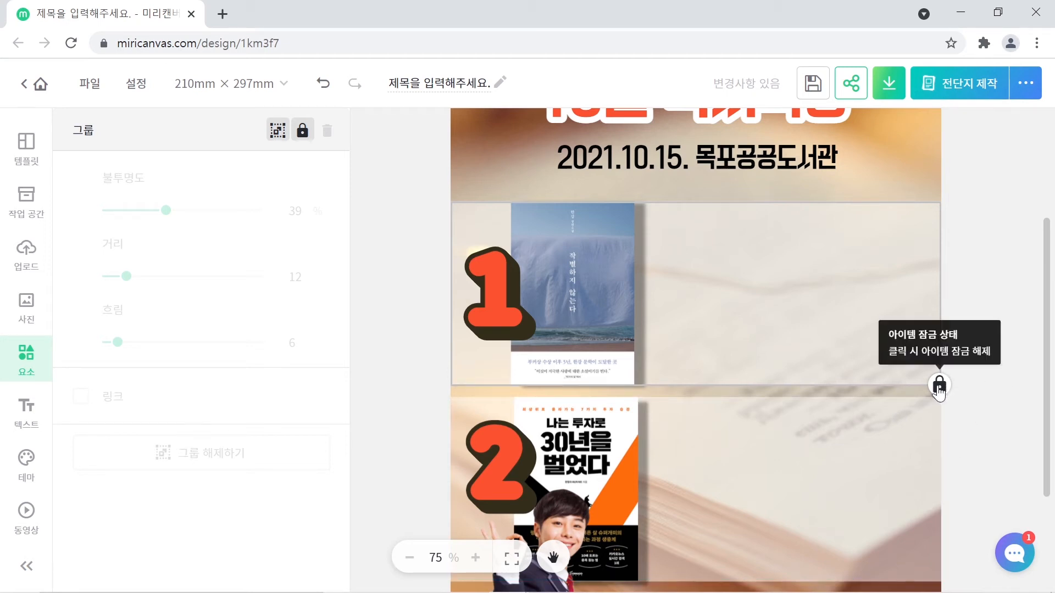
pyautogui.click(993, 378)
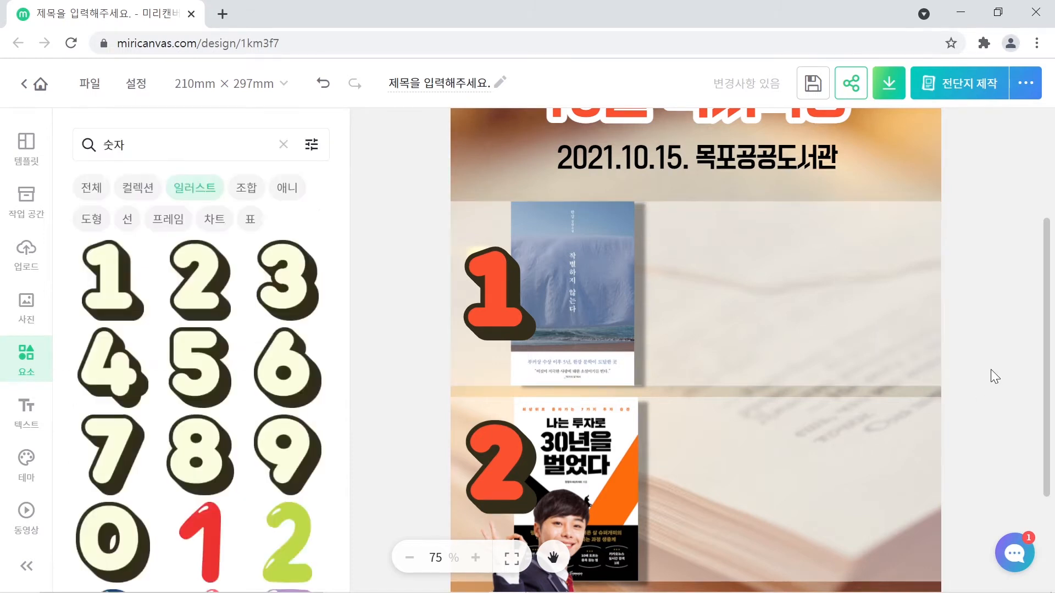
pyautogui.click(793, 325)
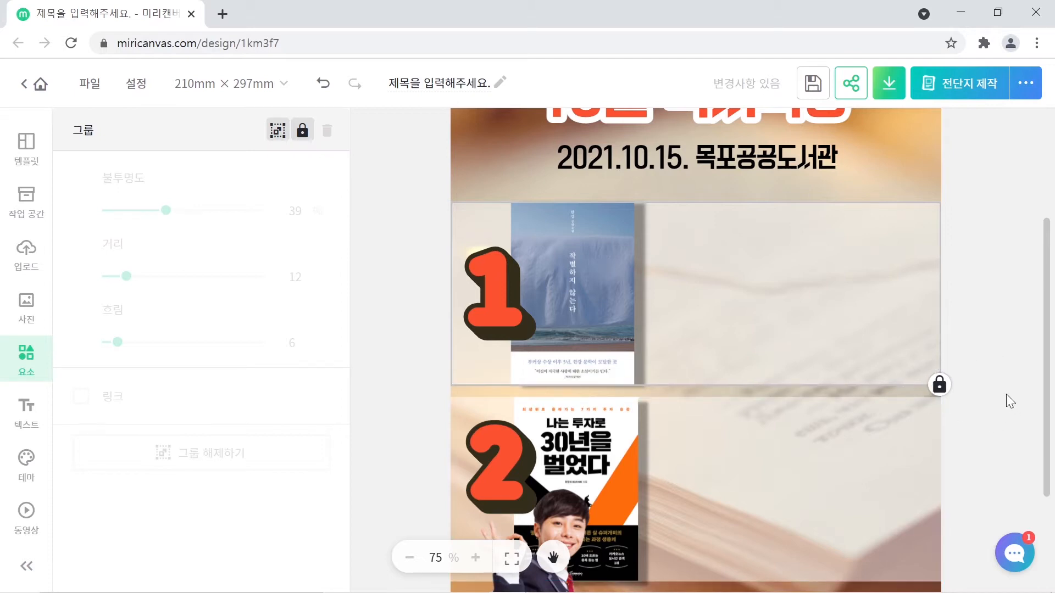
pyautogui.click(939, 385)
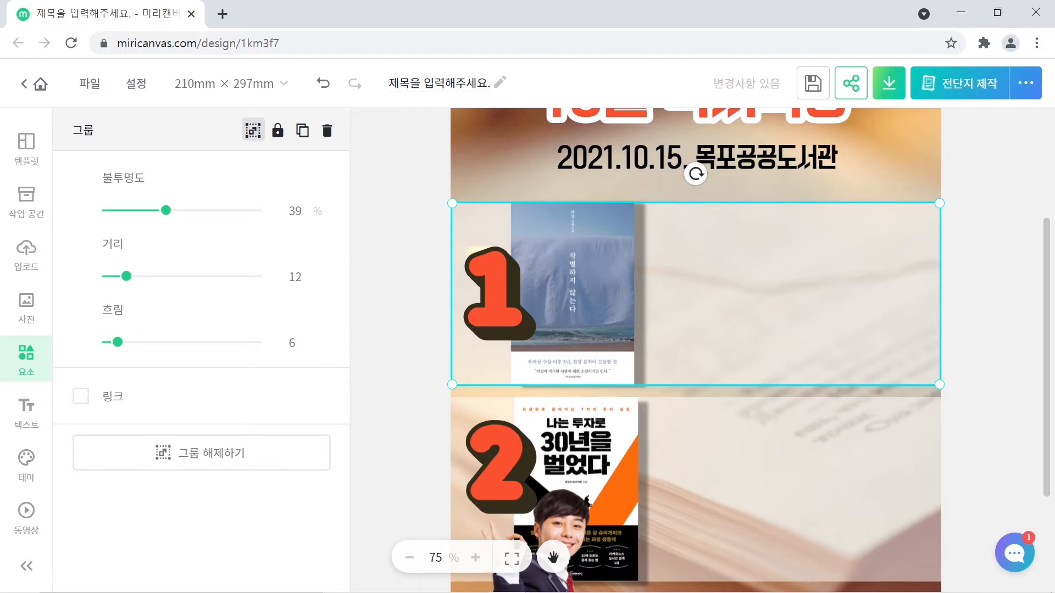
# - Group book 2's background panel and cover, then lock that group in place
pyautogui.rightClick(799, 283)
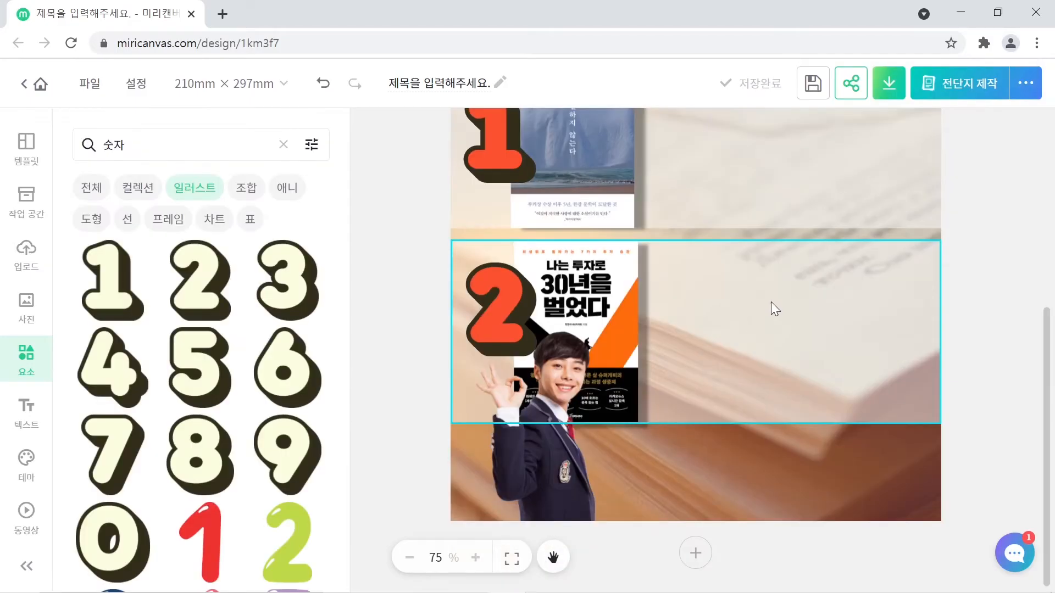
pyautogui.click(770, 302)
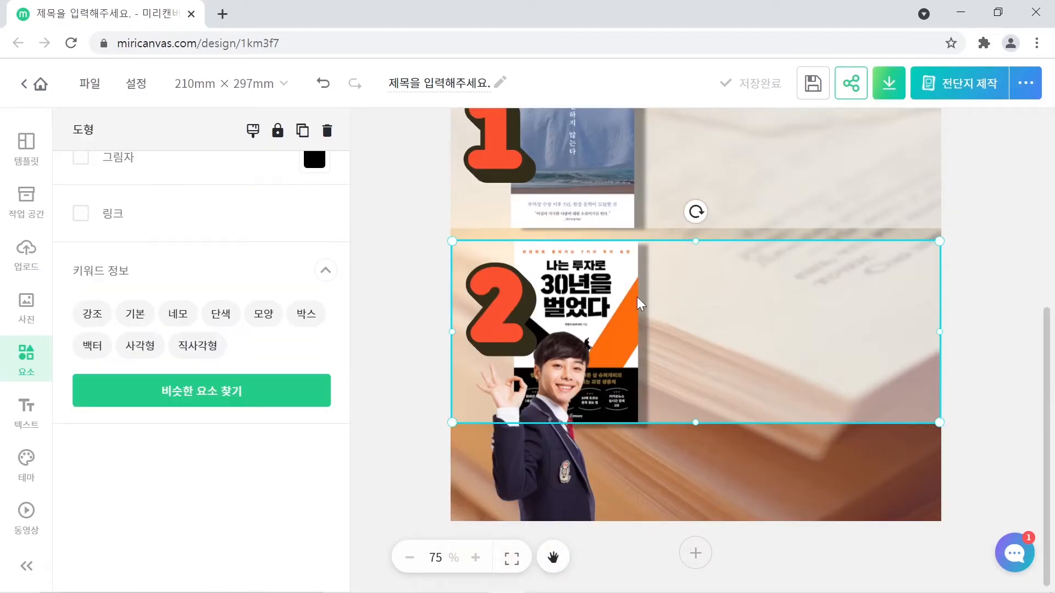
pyautogui.keyDown('shift'); pyautogui.click(609, 292); pyautogui.keyUp('shift')
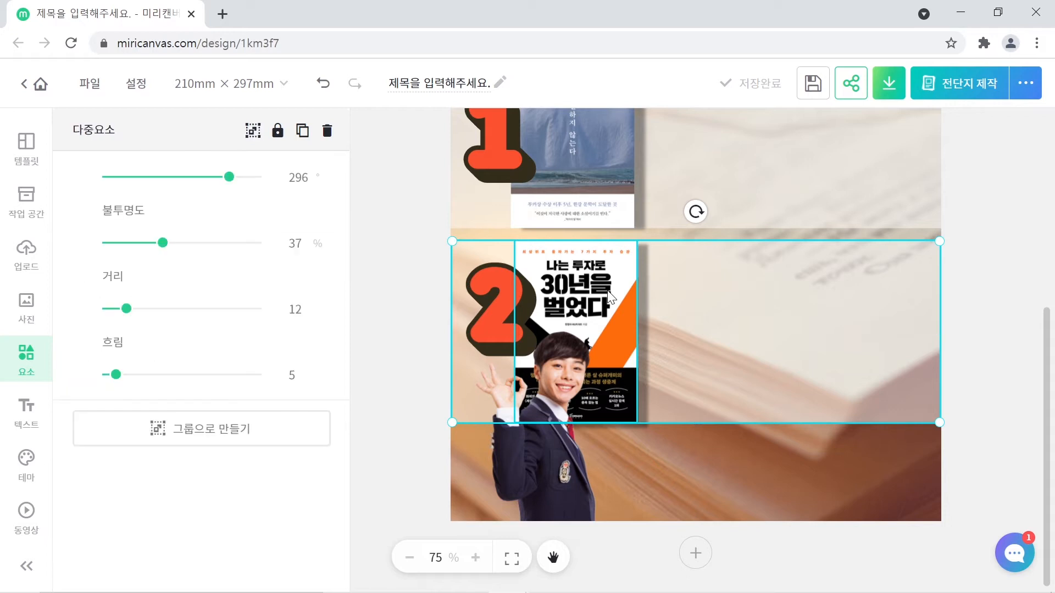
pyautogui.rightClick(504, 277)
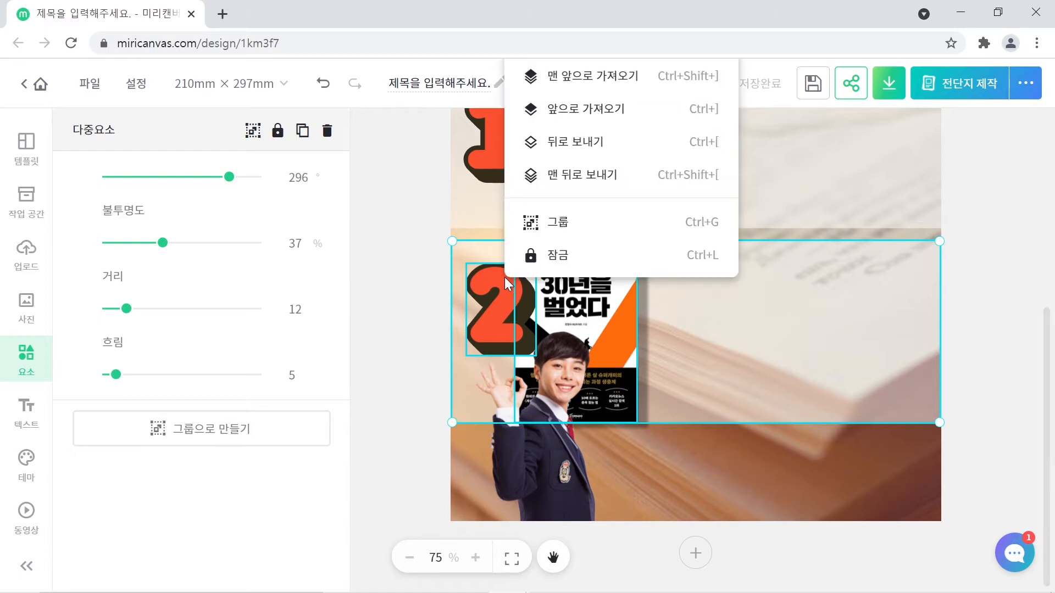
pyautogui.click(571, 223)
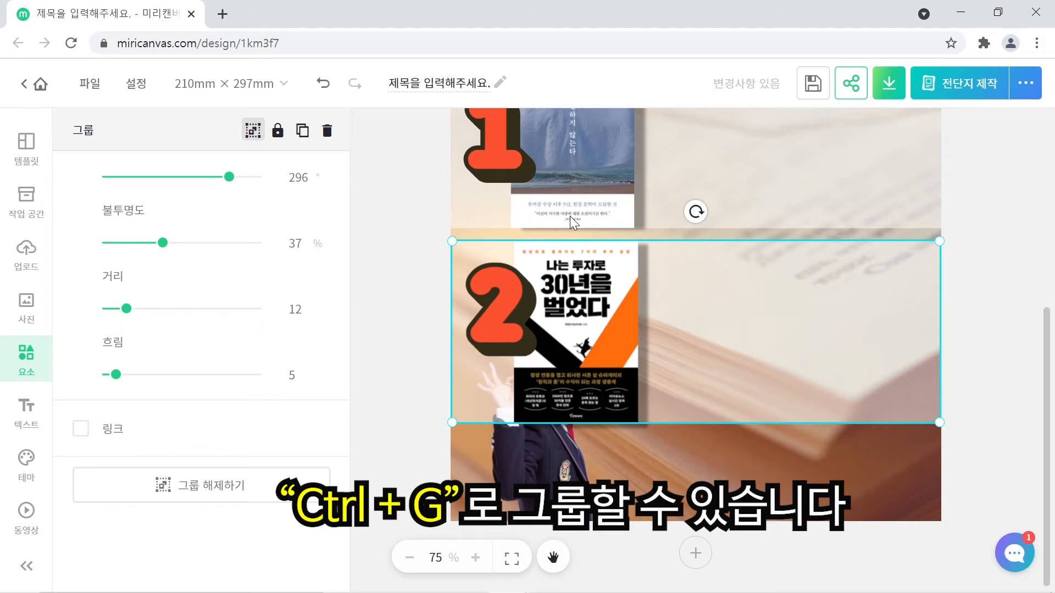
pyautogui.rightClick(697, 305)
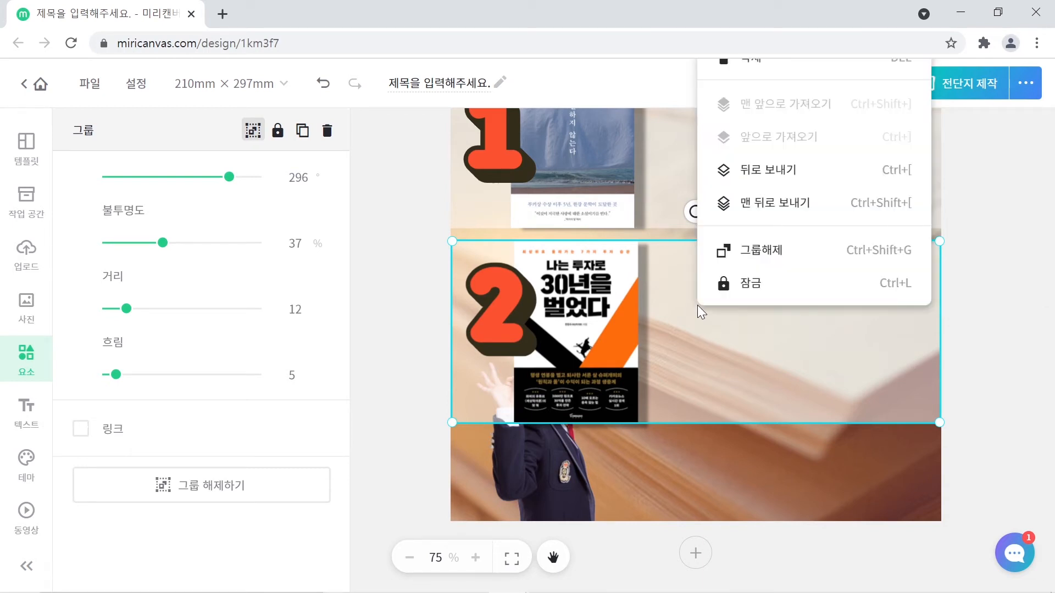
pyautogui.click(741, 284)
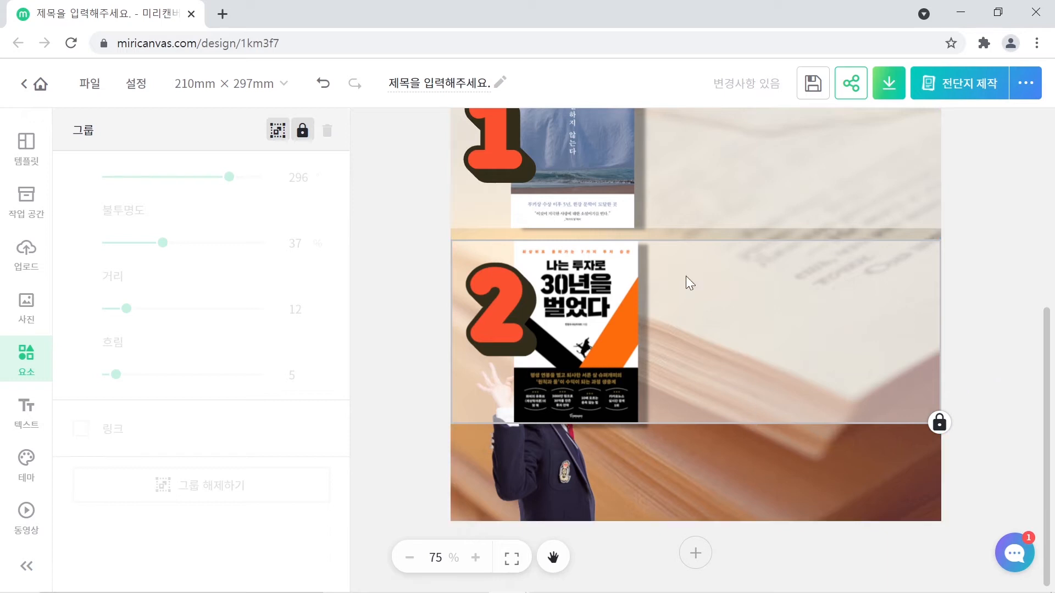
# - Bring the waving student photo to the very front with 맨 앞으로 가져오기
pyautogui.click(559, 473)
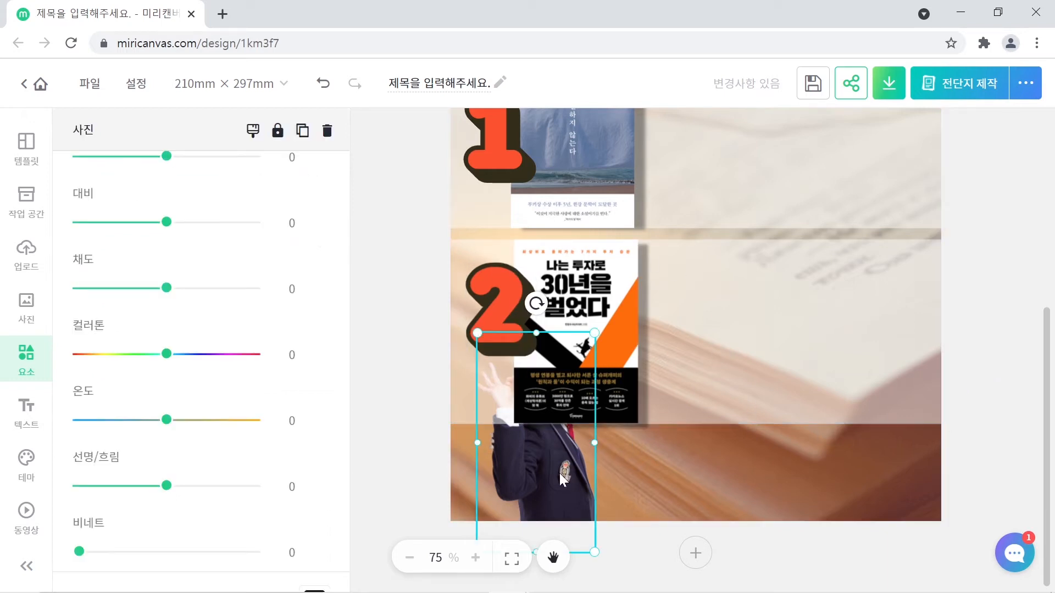
pyautogui.rightClick(545, 449)
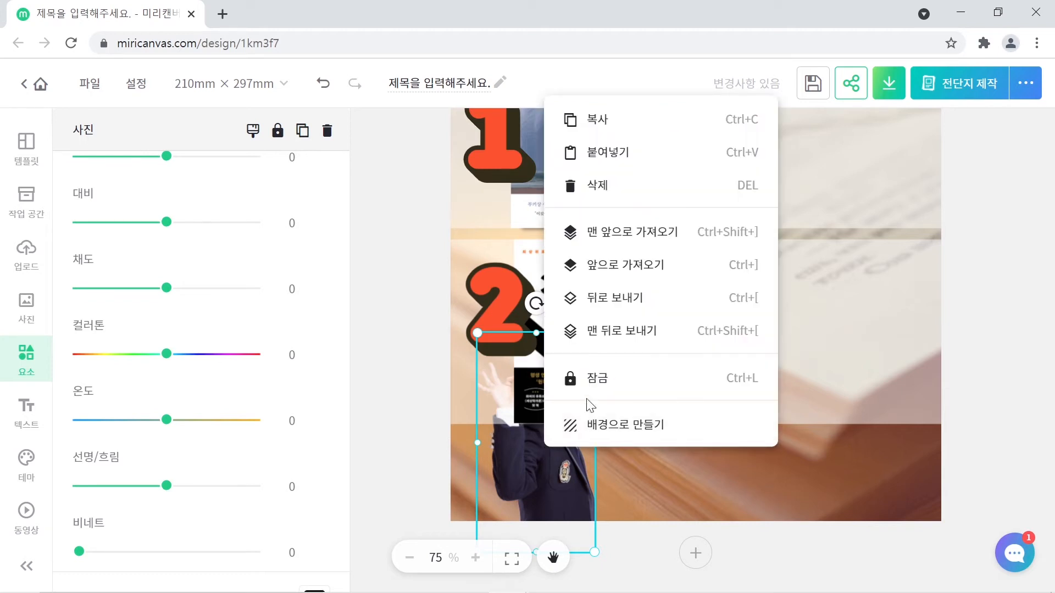
pyautogui.click(628, 234)
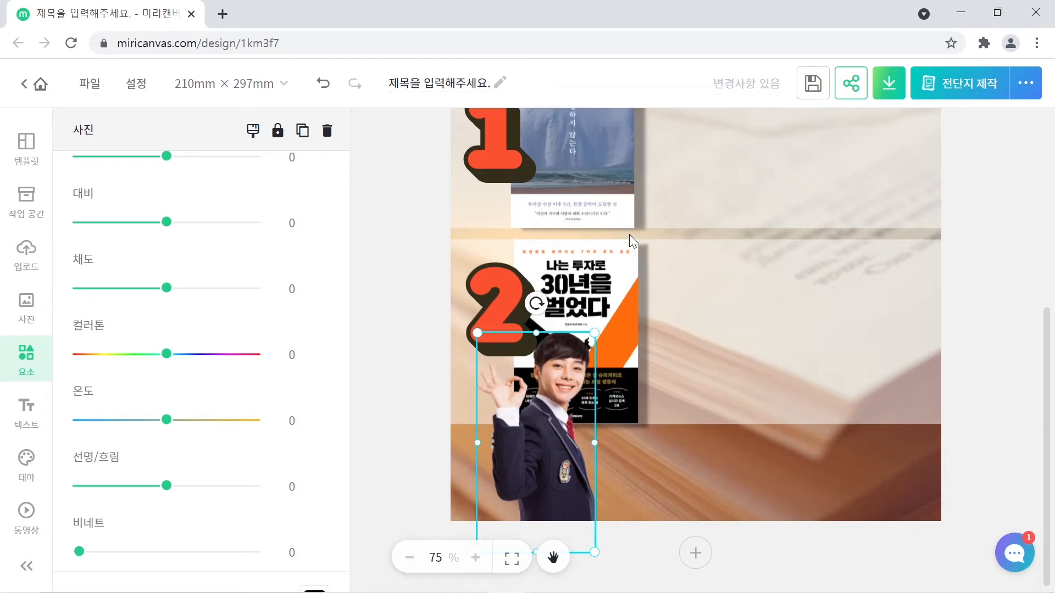
# - Insert the 사회적 거리두기 style from the 텍스트 panel's 스타일 tab onto the poster
pyautogui.click(972, 362)
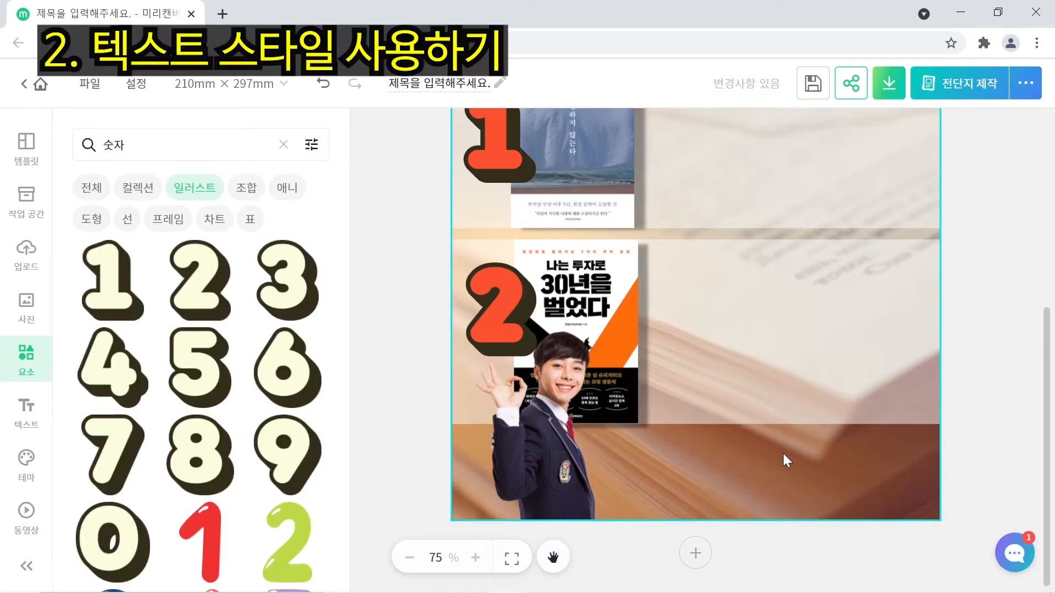
pyautogui.scroll(3, 783, 453)
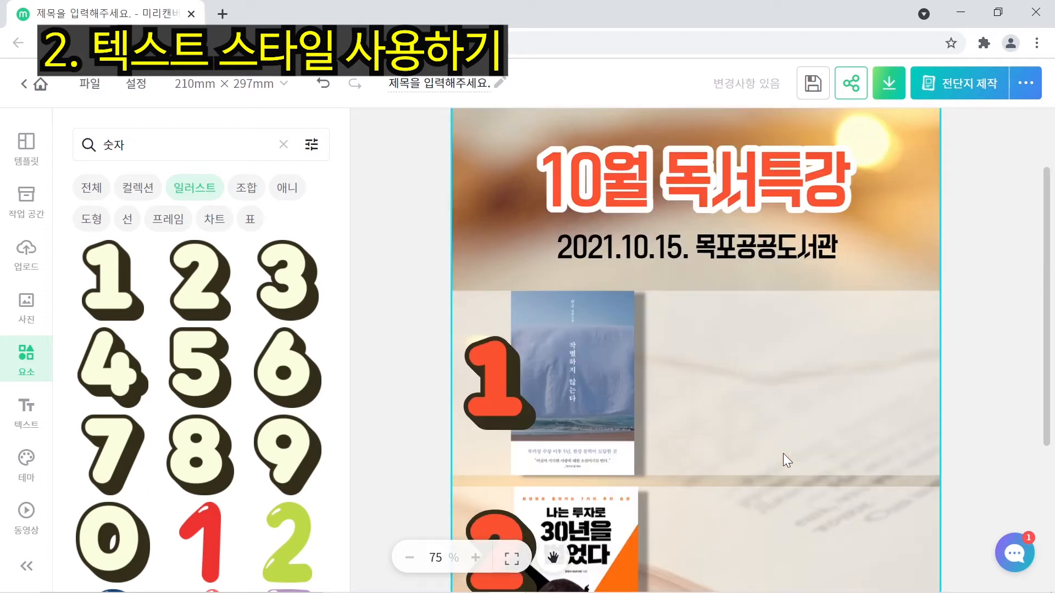
pyautogui.scroll(-2, 782, 453)
pyautogui.scroll(2, 777, 451)
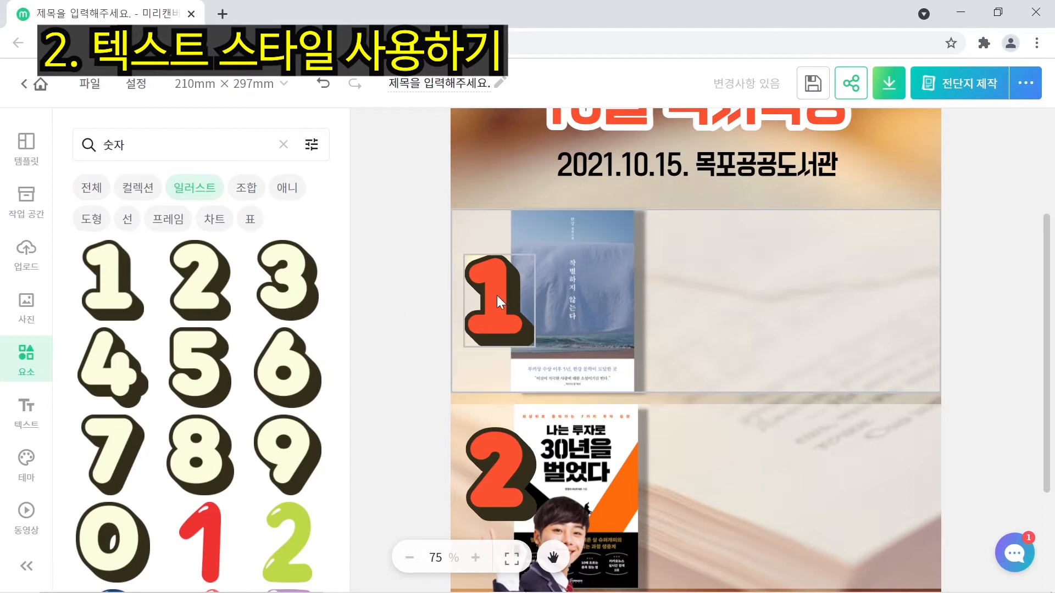
pyautogui.click(25, 422)
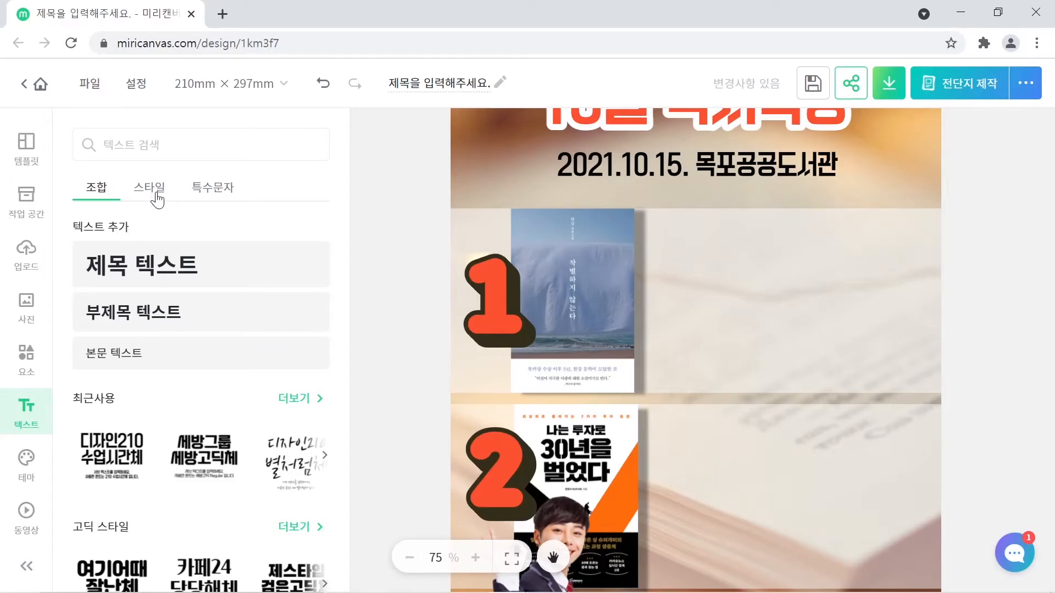
pyautogui.click(157, 195)
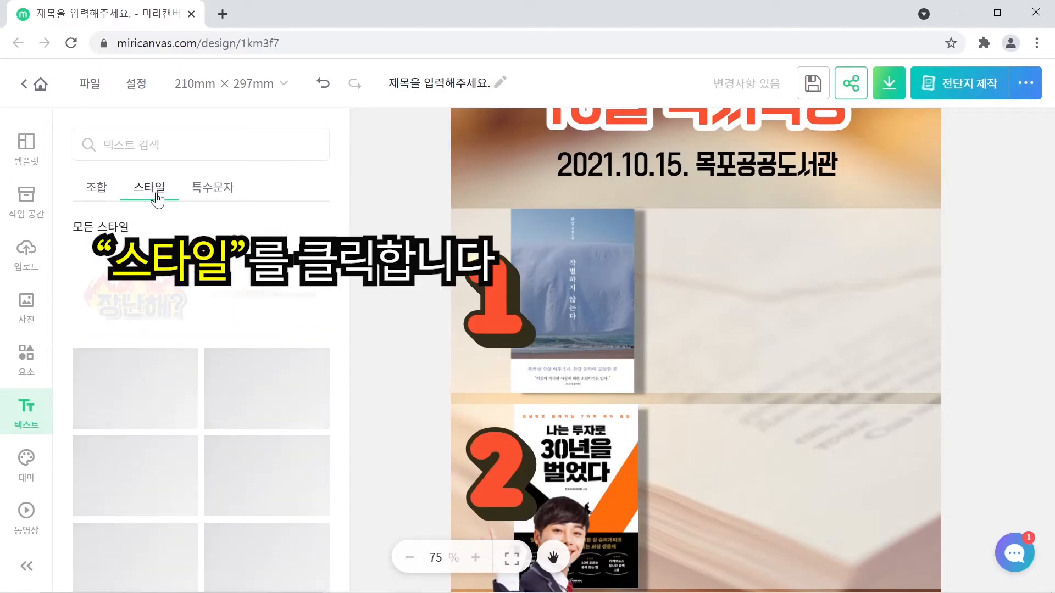
pyautogui.scroll(-10, 278, 351)
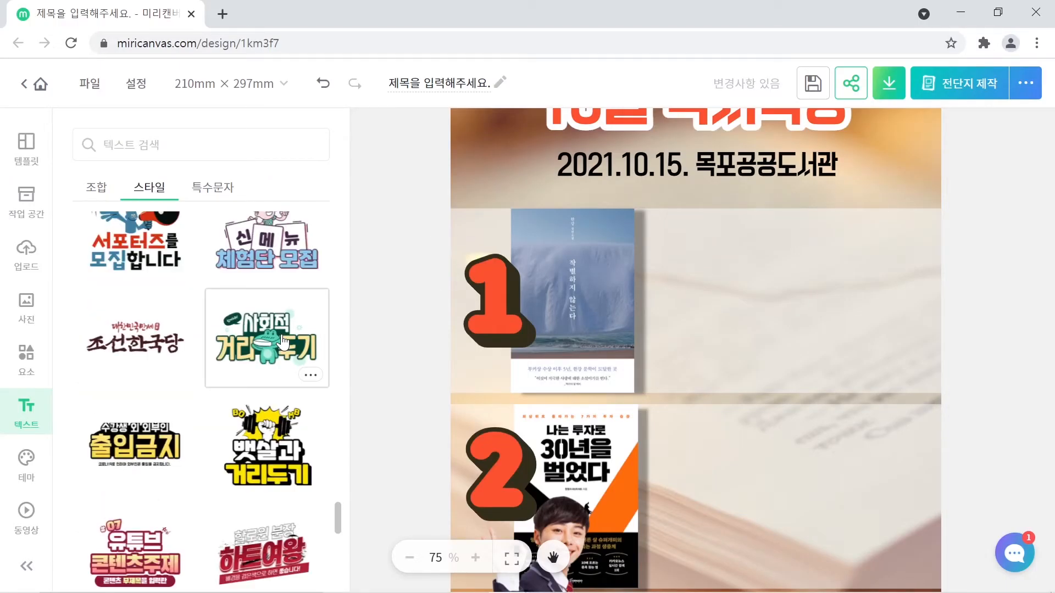
pyautogui.click(278, 349)
pyautogui.scroll(-5, 278, 343)
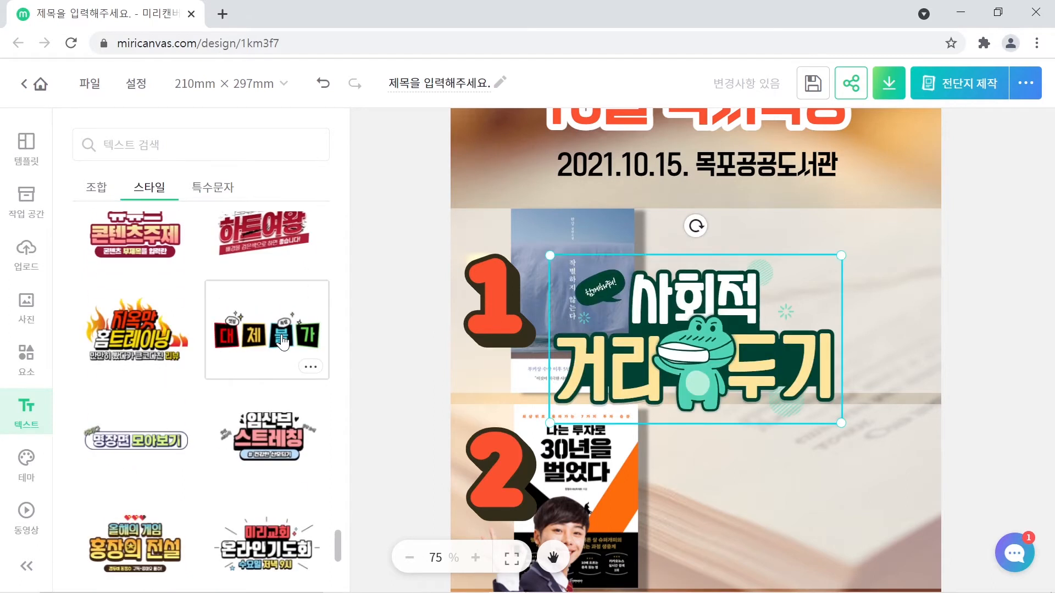
pyautogui.scroll(-3, 282, 342)
pyautogui.scroll(-3, 282, 342)
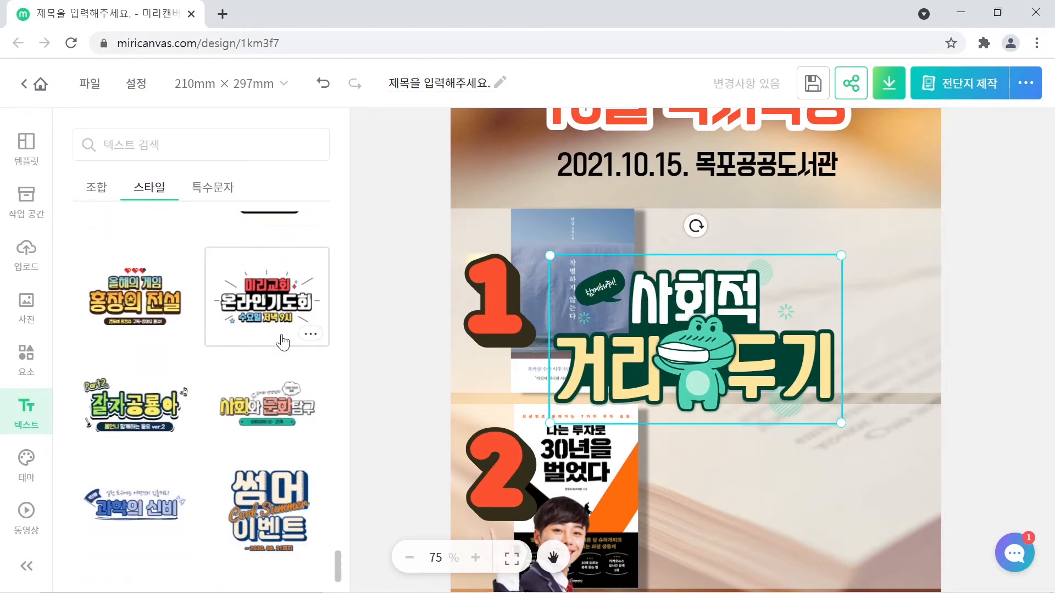
pyautogui.scroll(15, 281, 341)
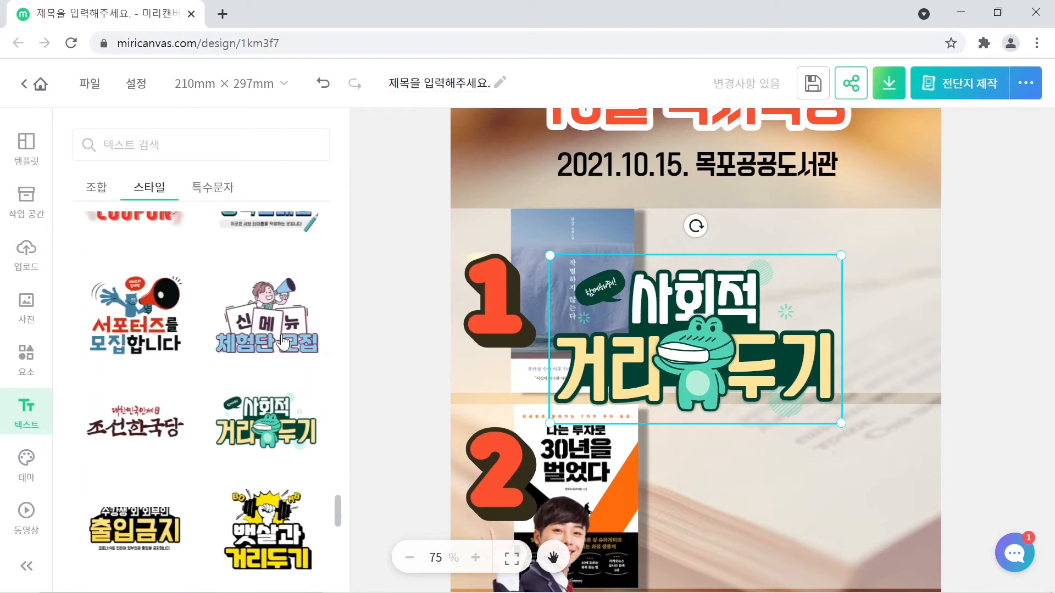
pyautogui.scroll(15, 281, 341)
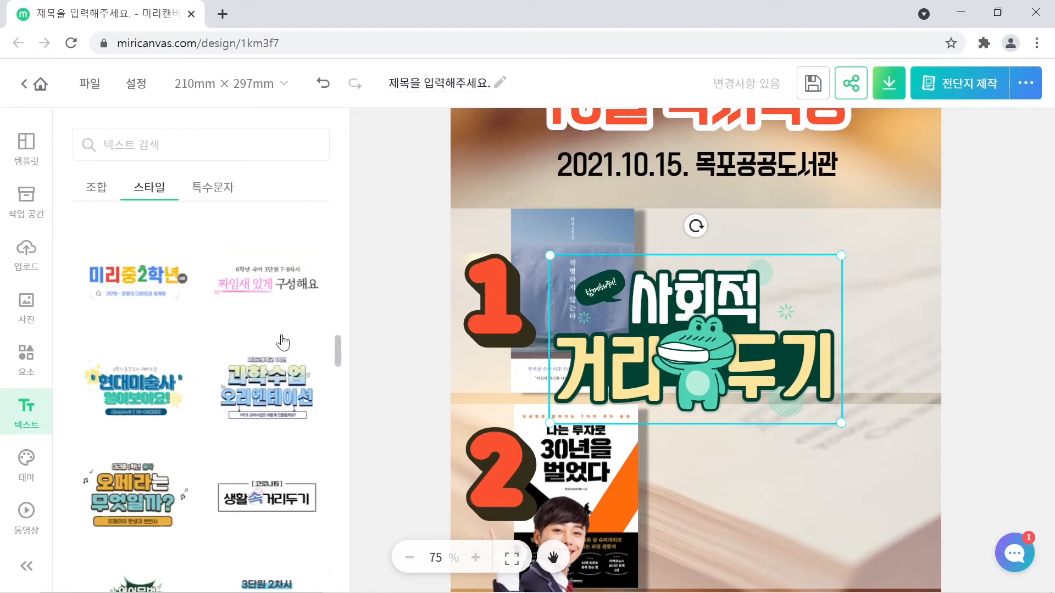
pyautogui.scroll(-3, 282, 342)
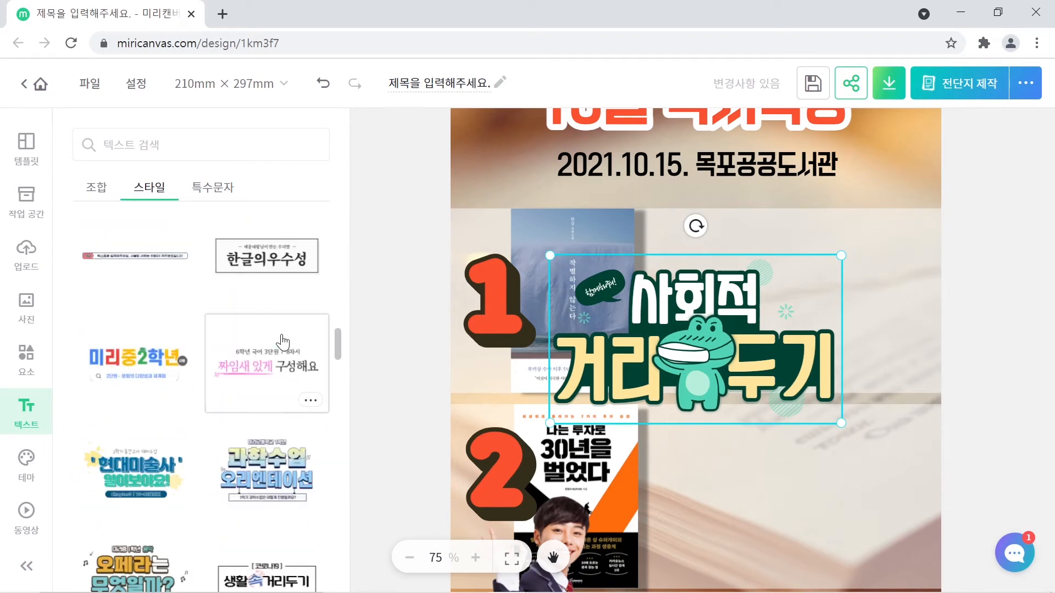
pyautogui.scroll(10, 281, 341)
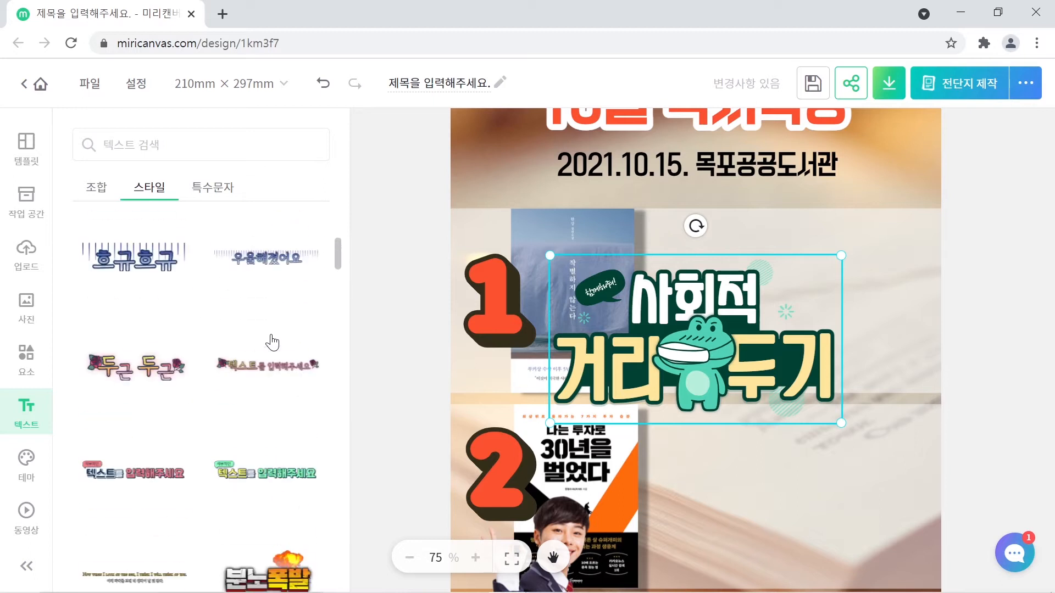
pyautogui.scroll(-3, 273, 339)
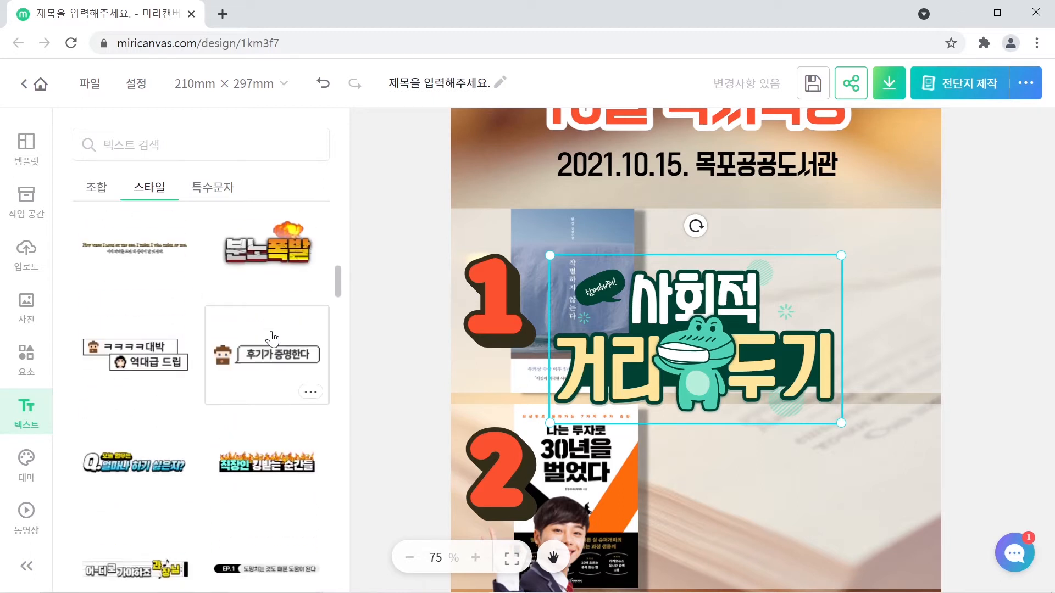
pyautogui.scroll(5, 273, 339)
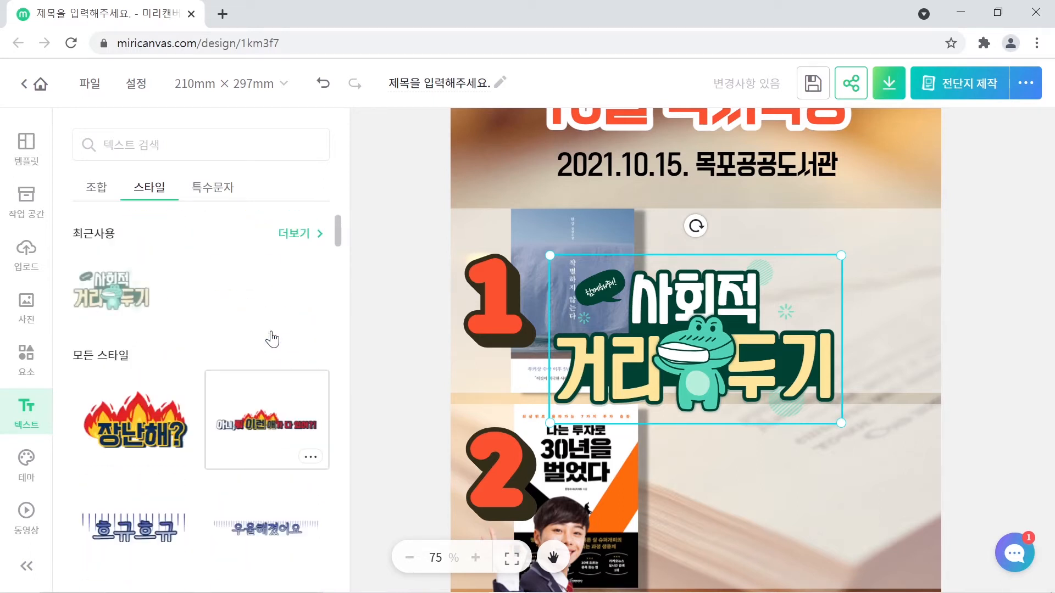
pyautogui.scroll(-5, 273, 339)
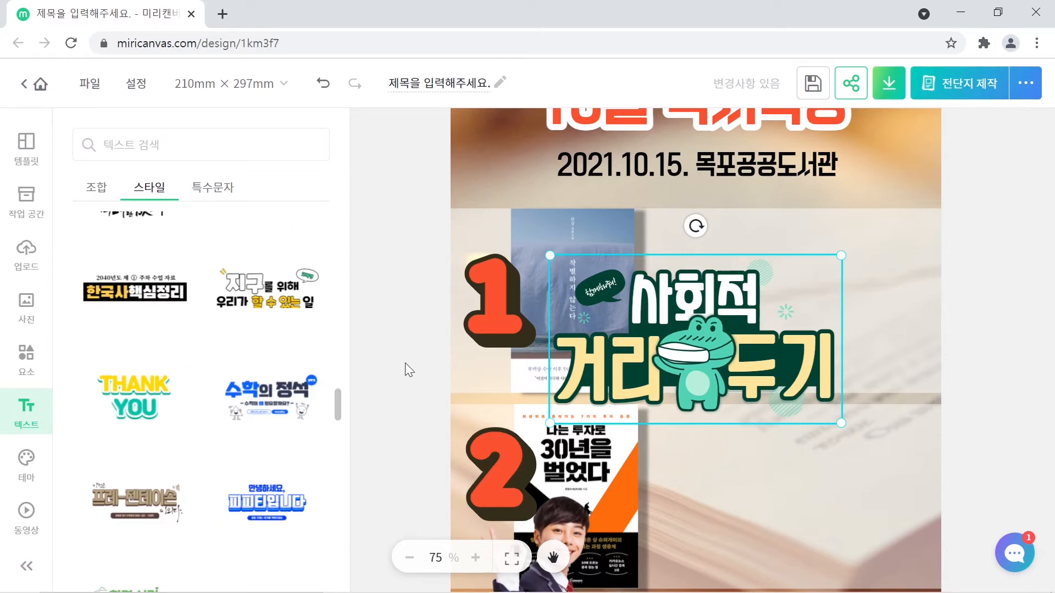
# - Delete the 사회적 거리두기 graphic and add the 한국사핵심정리 text style instead
pyautogui.click(707, 328)
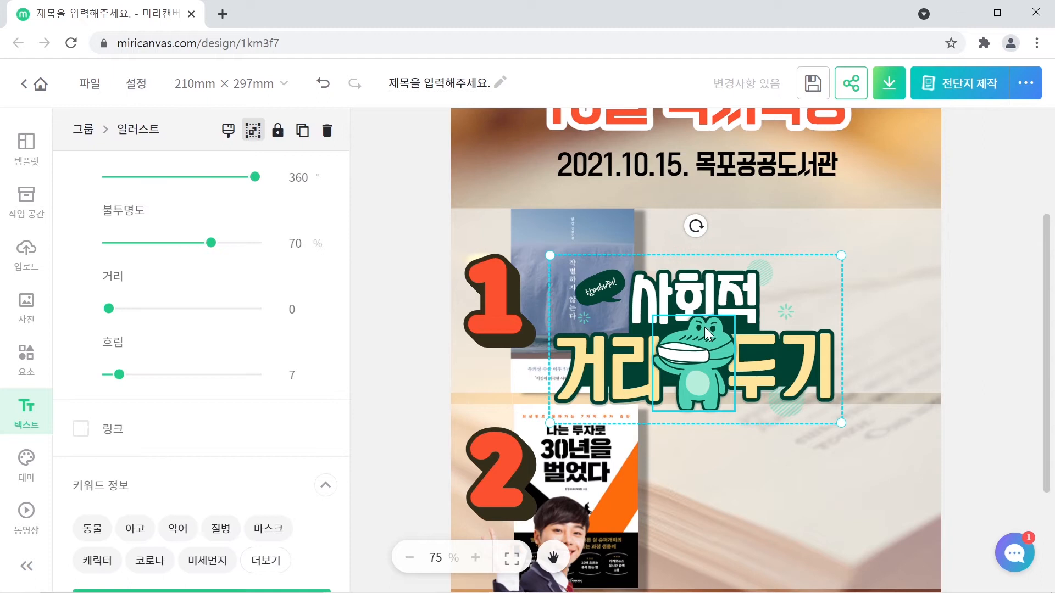
pyautogui.press('Delete')
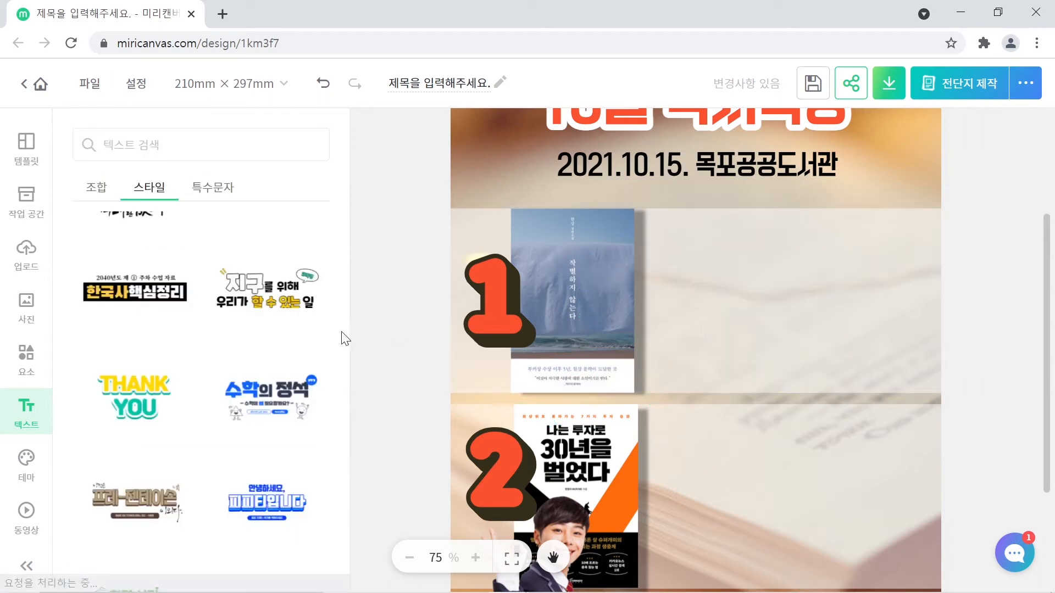
pyautogui.click(141, 295)
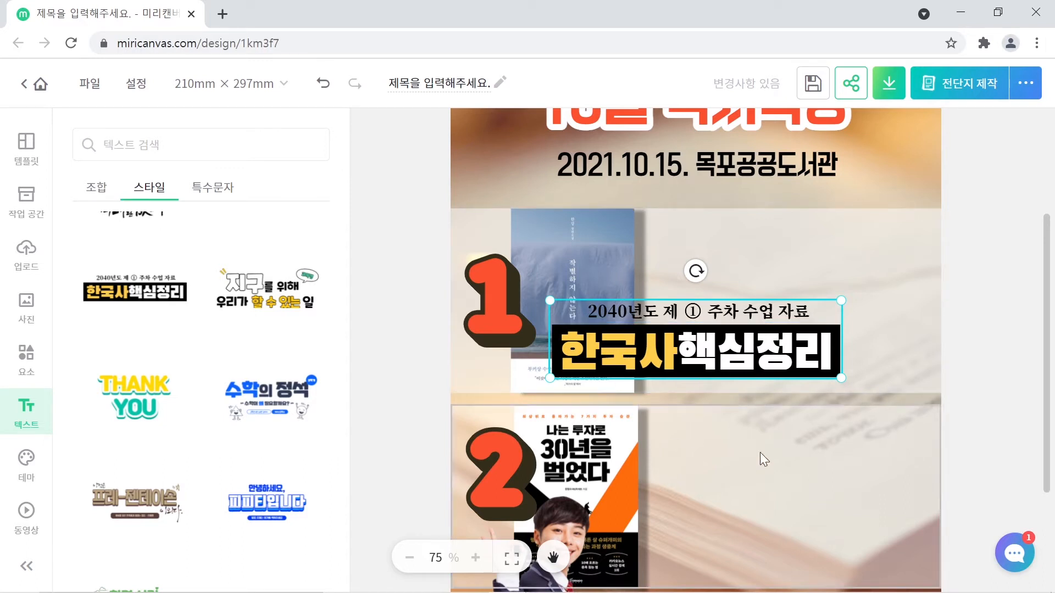
# - Shrink the 한국사핵심정리 graphic and place it to the right of the first book cover
pyautogui.moveTo(672, 344); pyautogui.dragTo(782, 275)
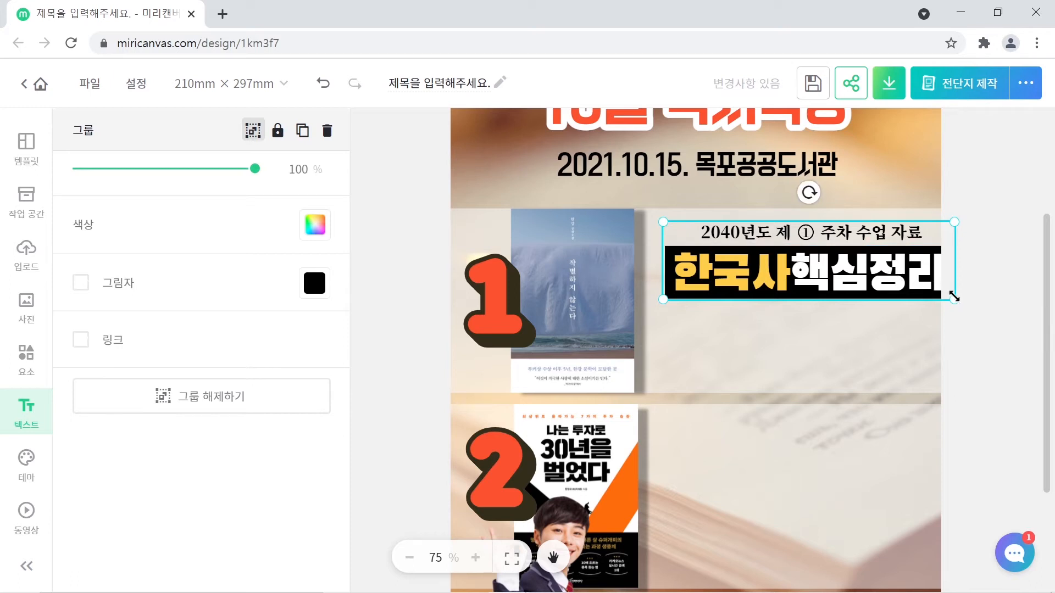
pyautogui.moveTo(953, 298); pyautogui.dragTo(901, 274)
pyautogui.moveTo(813, 265); pyautogui.dragTo(827, 270)
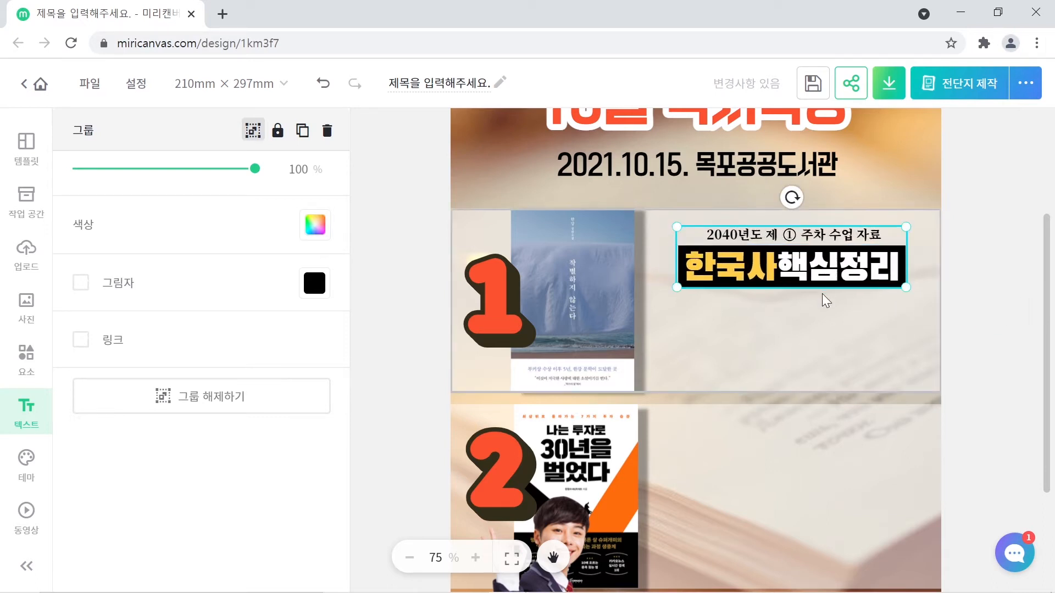
pyautogui.click(766, 268)
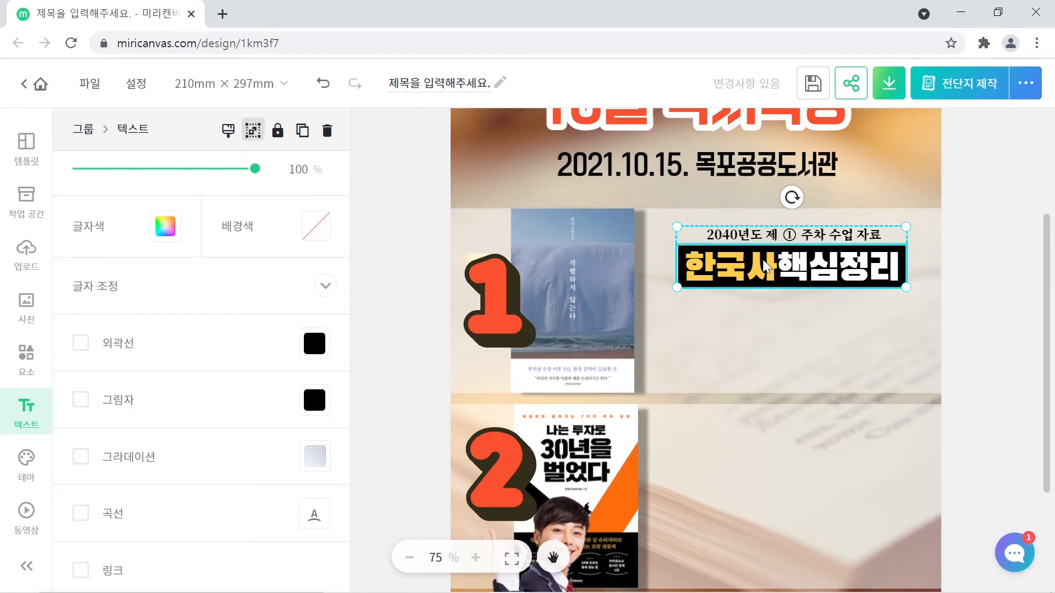
pyautogui.click(956, 289)
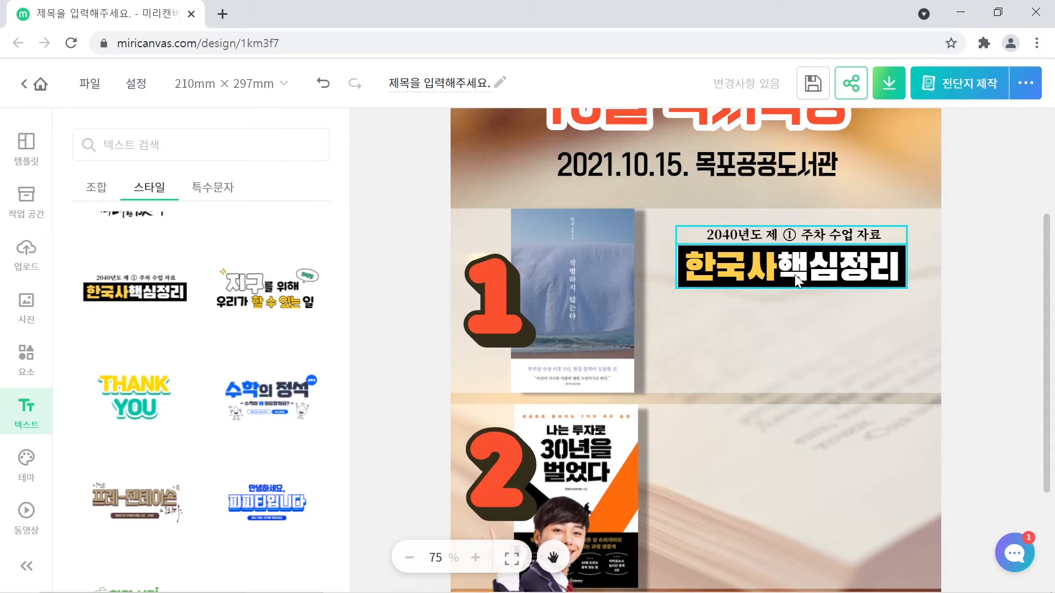
# - Ungroup the 한국사핵심정리 text style with 그룹해제
pyautogui.rightClick(767, 261)
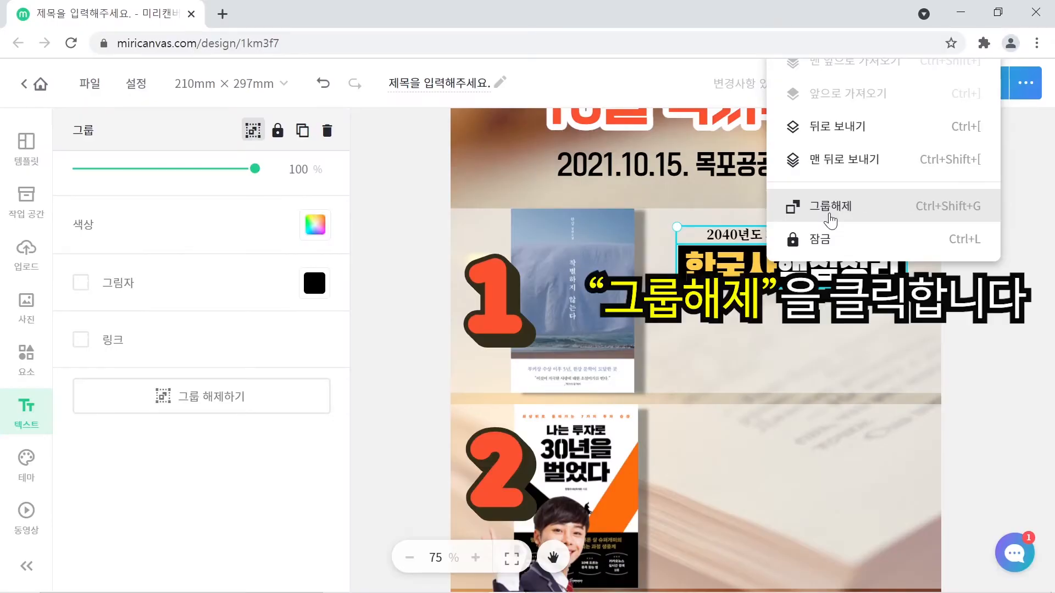
pyautogui.click(830, 220)
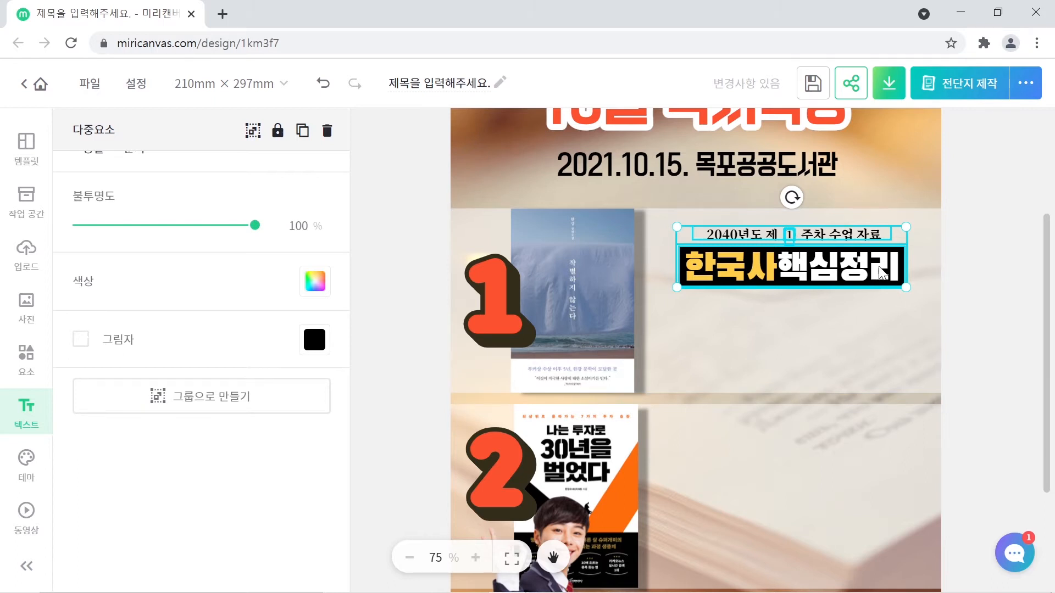
pyautogui.click(973, 291)
# - Delete the ① number and its black circle from the small heading line
pyautogui.click(786, 236)
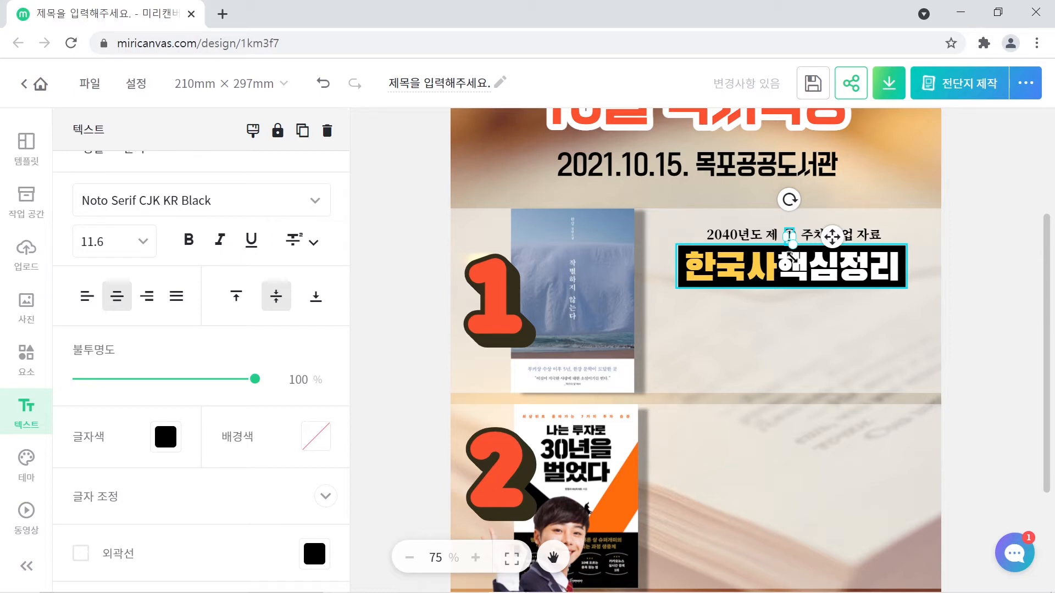
pyautogui.press('Delete')
pyautogui.click(790, 237)
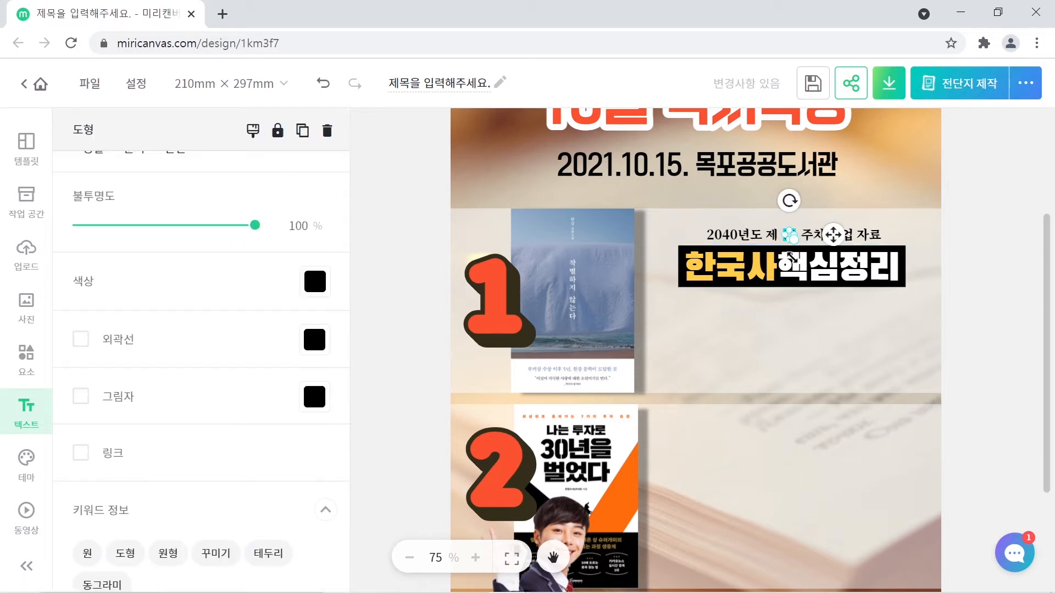
pyautogui.press('Delete')
pyautogui.click(758, 234)
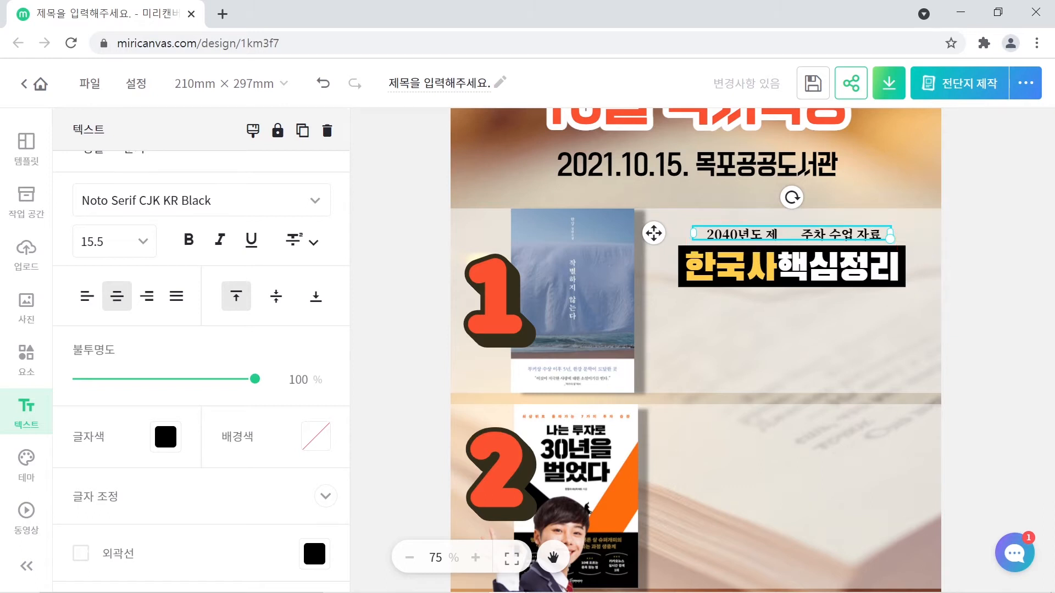
# - Retype the small caption as '한강의 장편소걸' and the title as '작별하지 않는다.'
pyautogui.doubleClick(801, 236)
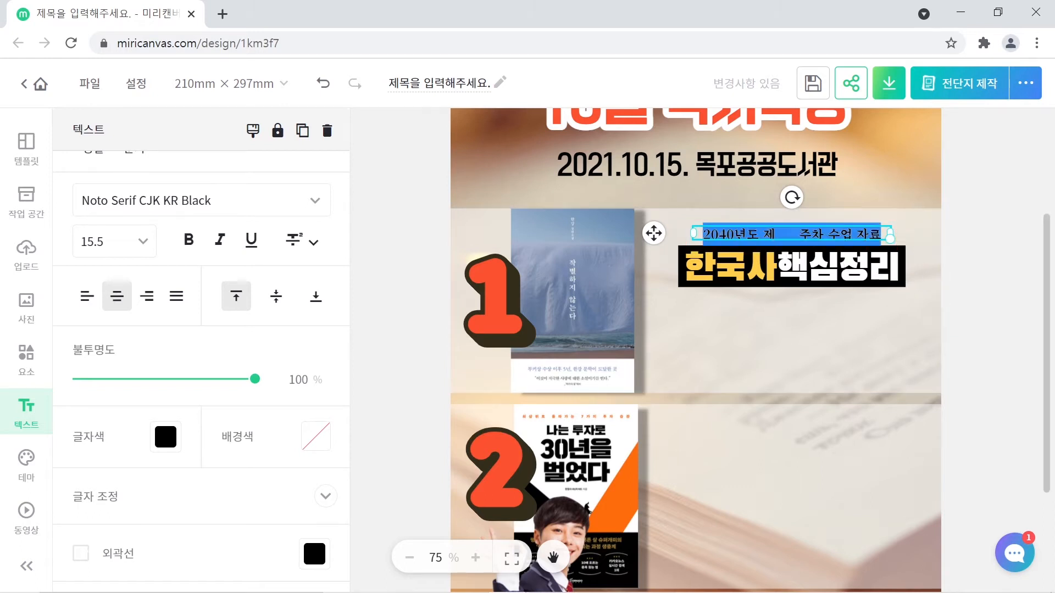
pyautogui.write('해')
pyautogui.write('강의')
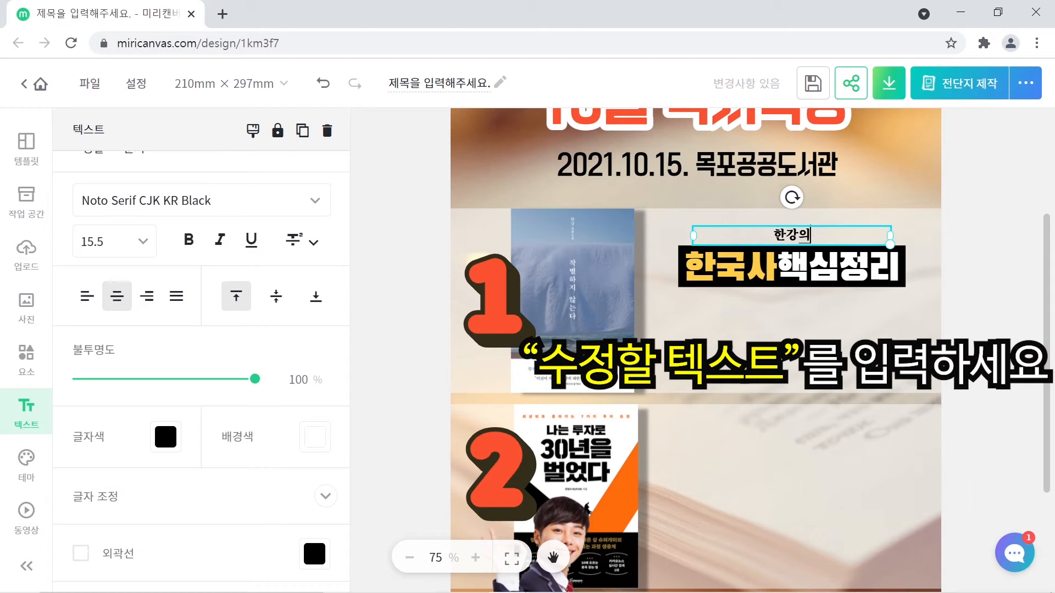
pyautogui.write(' 장편소설')
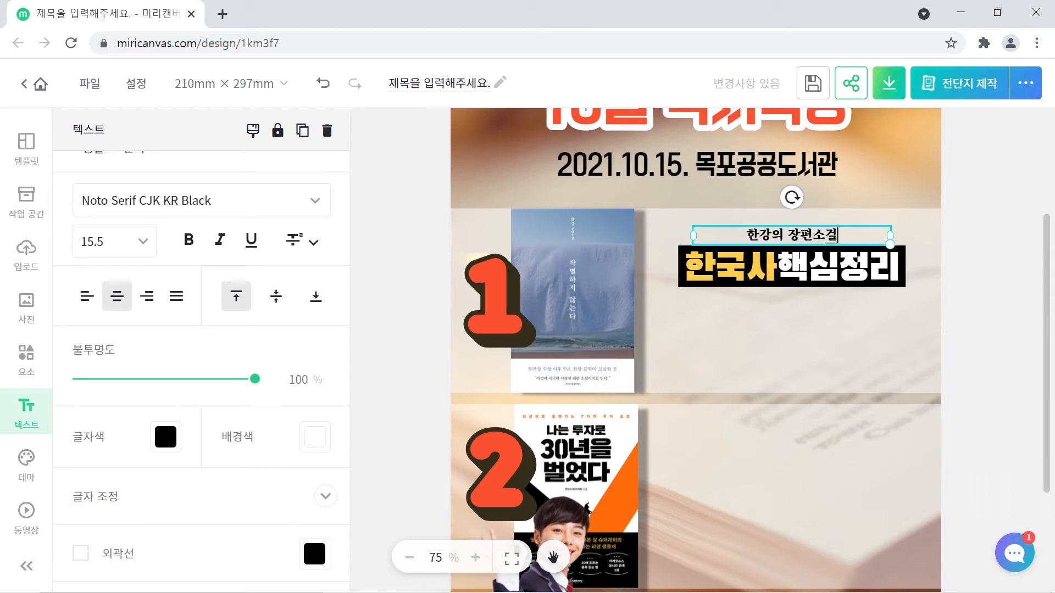
pyautogui.click(769, 275)
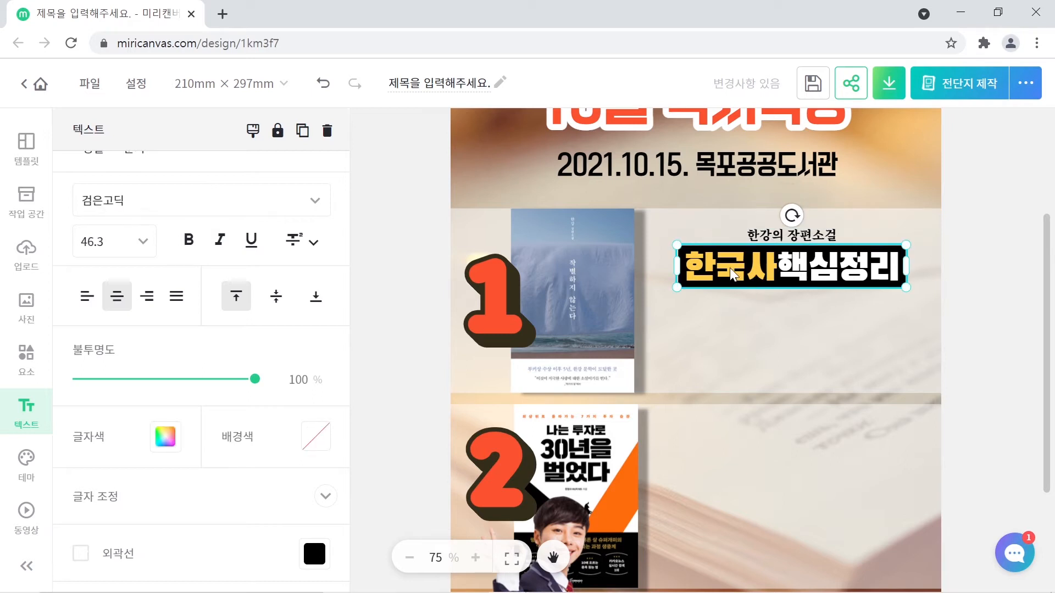
pyautogui.click(769, 275)
pyautogui.click(779, 287)
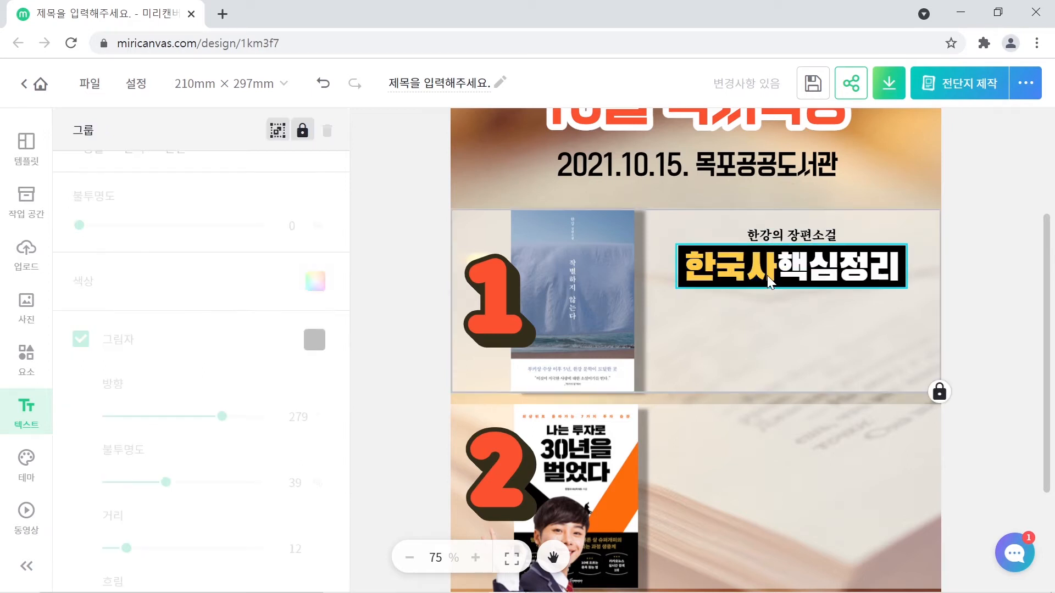
pyautogui.click(767, 271)
pyautogui.click(767, 271)
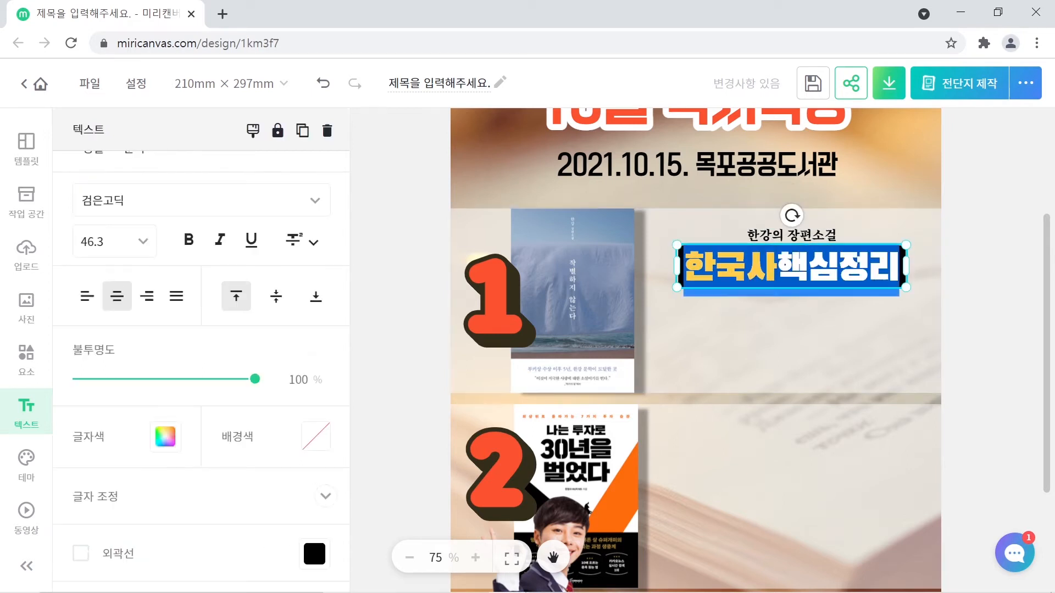
pyautogui.write('작별하지')
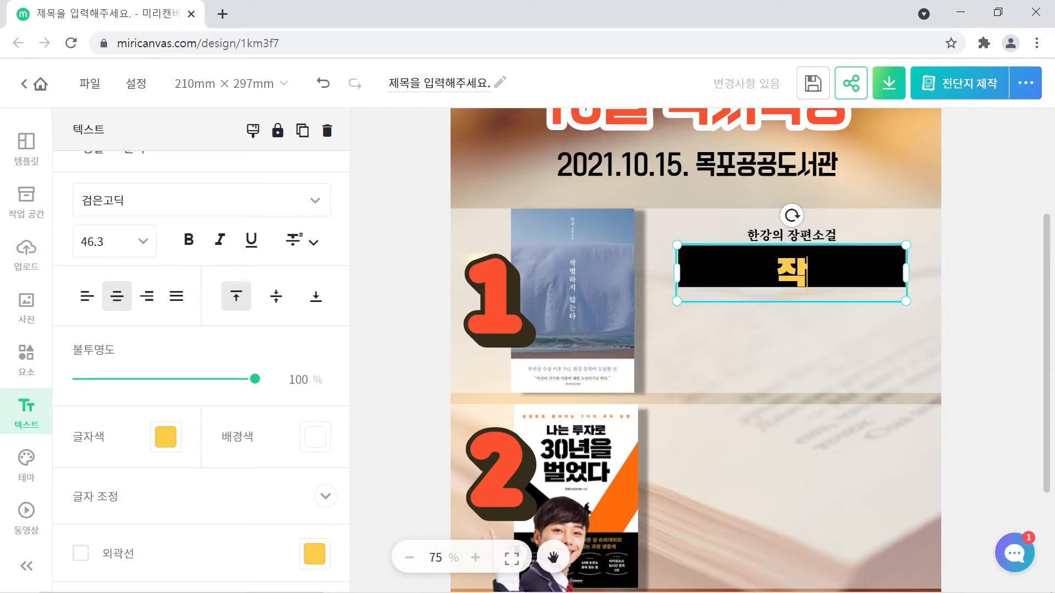
pyautogui.write(' 않는다.')
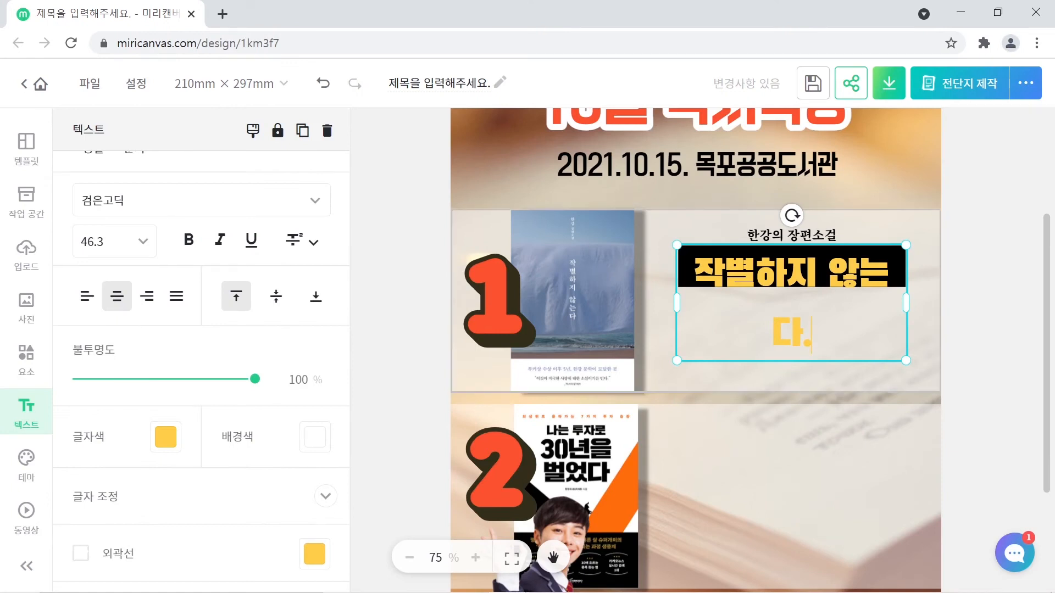
pyautogui.click(997, 361)
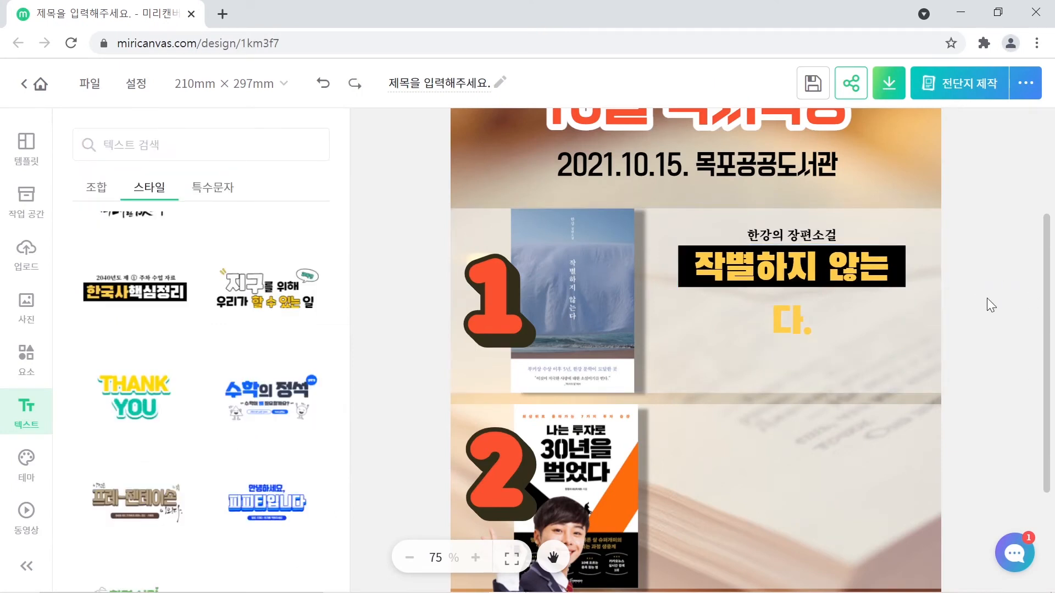
# - Resize the '작별하지 않는다.' title box to fit one line and nudge it down
pyautogui.click(786, 270)
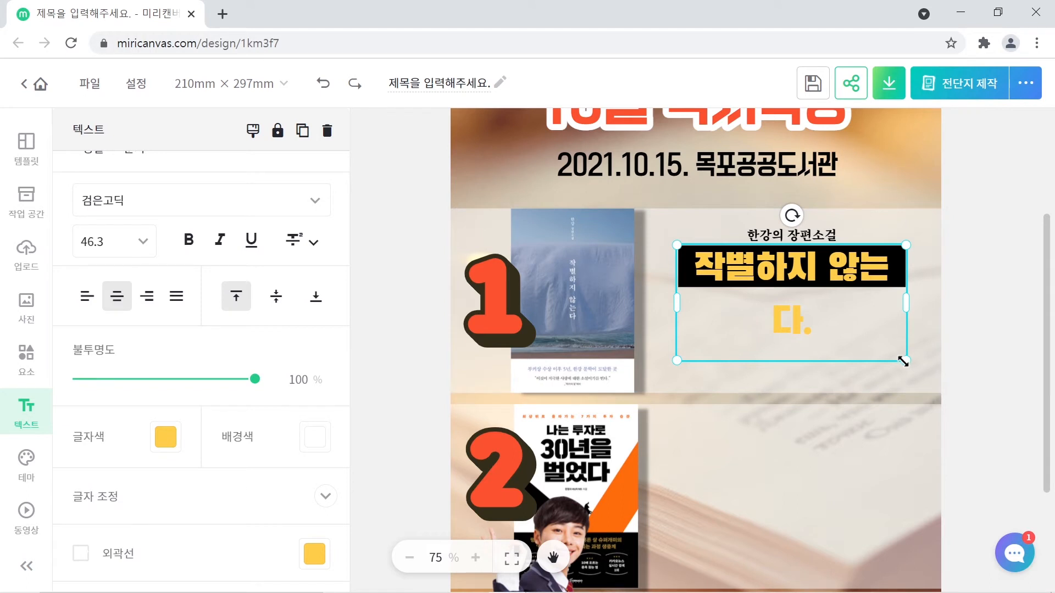
pyautogui.moveTo(906, 362); pyautogui.dragTo(838, 319)
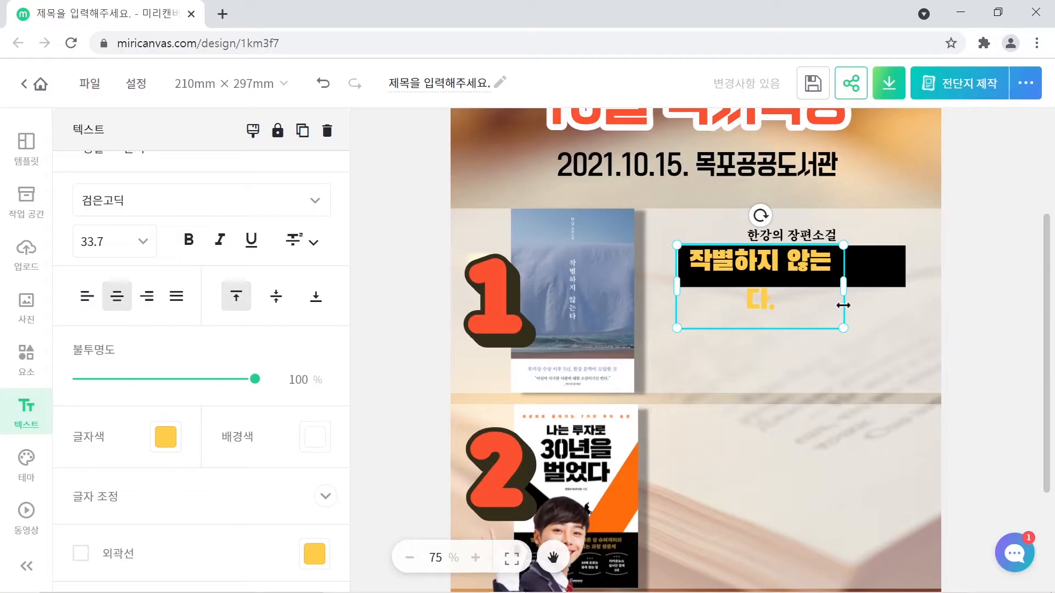
pyautogui.moveTo(844, 284); pyautogui.dragTo(904, 279)
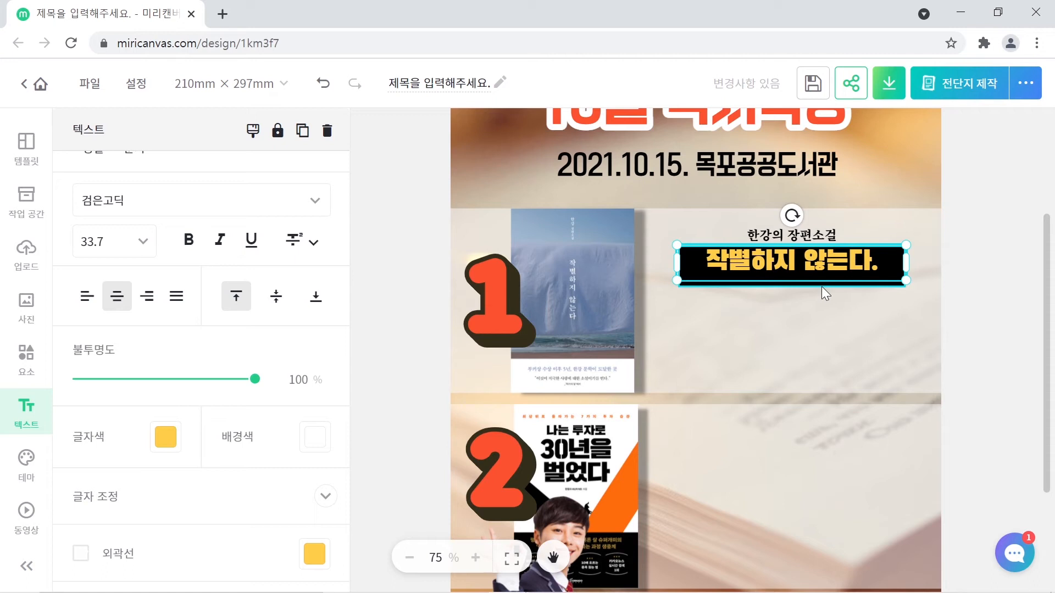
pyautogui.press('Down')
pyautogui.press('Down')
pyautogui.press('Down')
pyautogui.press('Down')
pyautogui.press('Down')
pyautogui.press('Down')
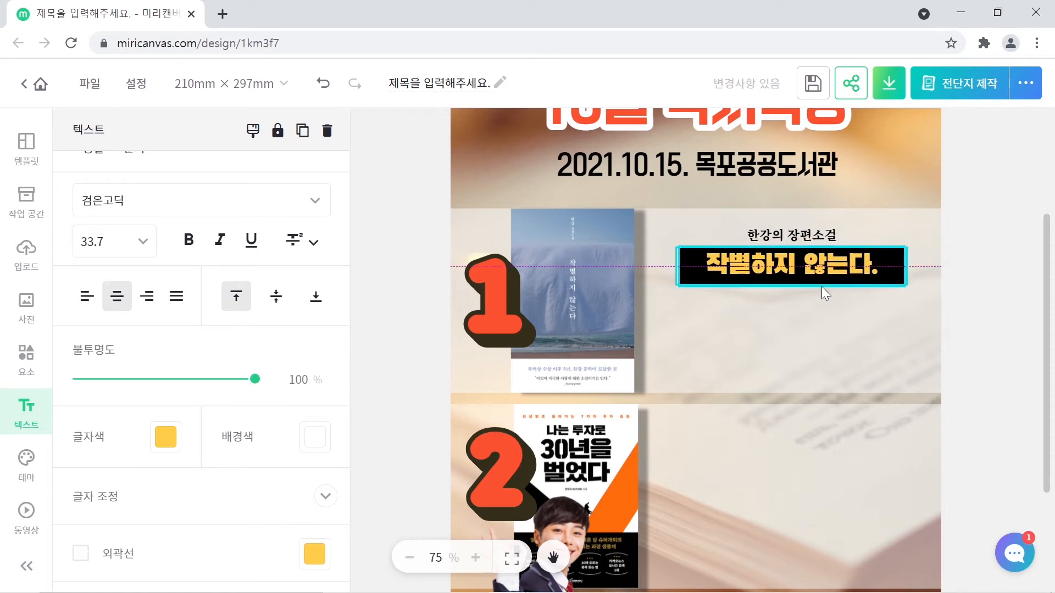
pyautogui.press('Down')
pyautogui.press('Down')
pyautogui.click(840, 319)
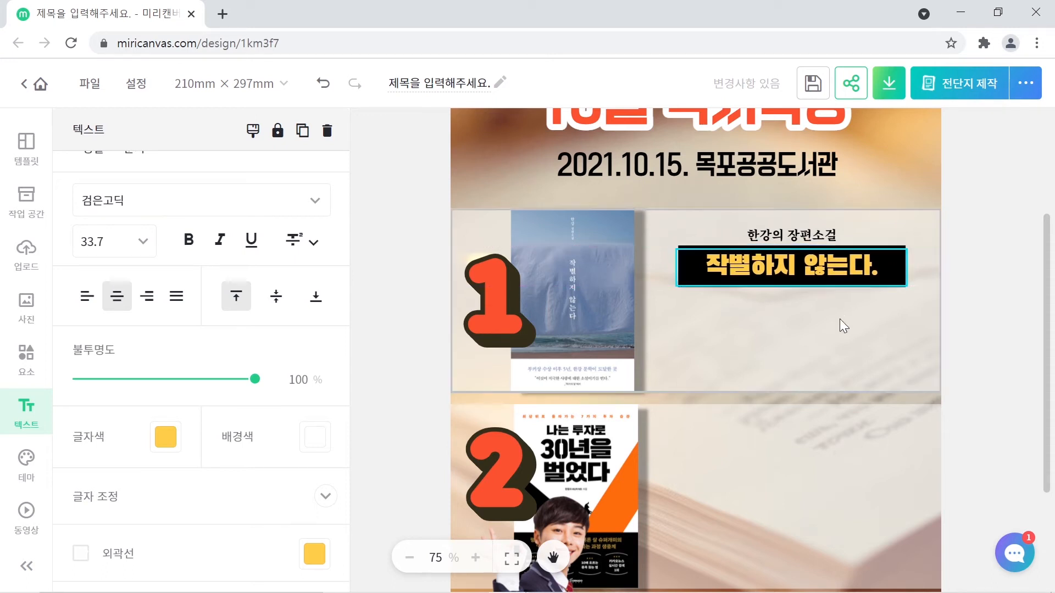
pyautogui.click(820, 266)
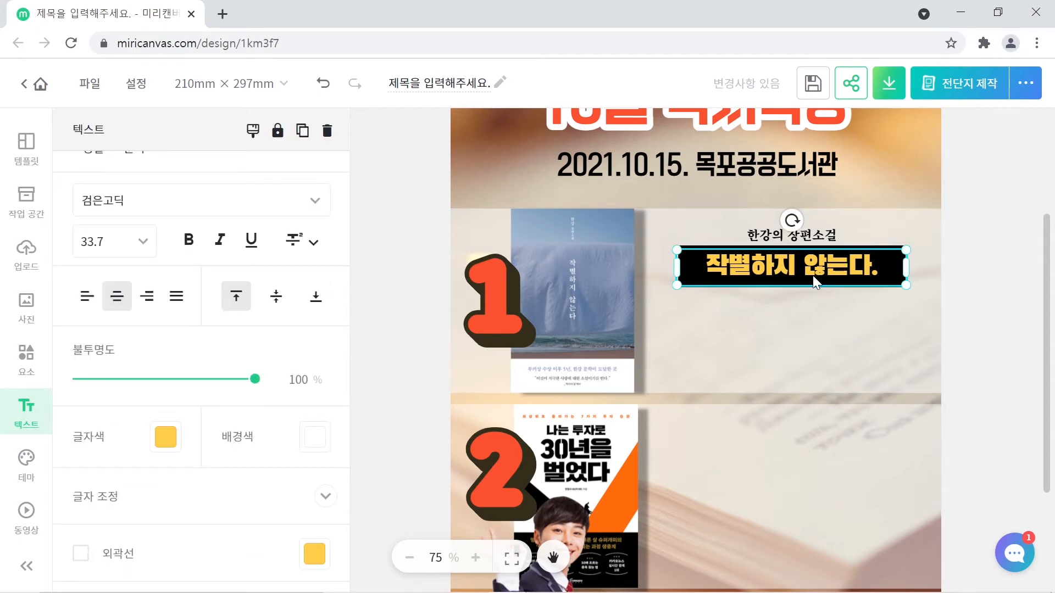
pyautogui.click(987, 303)
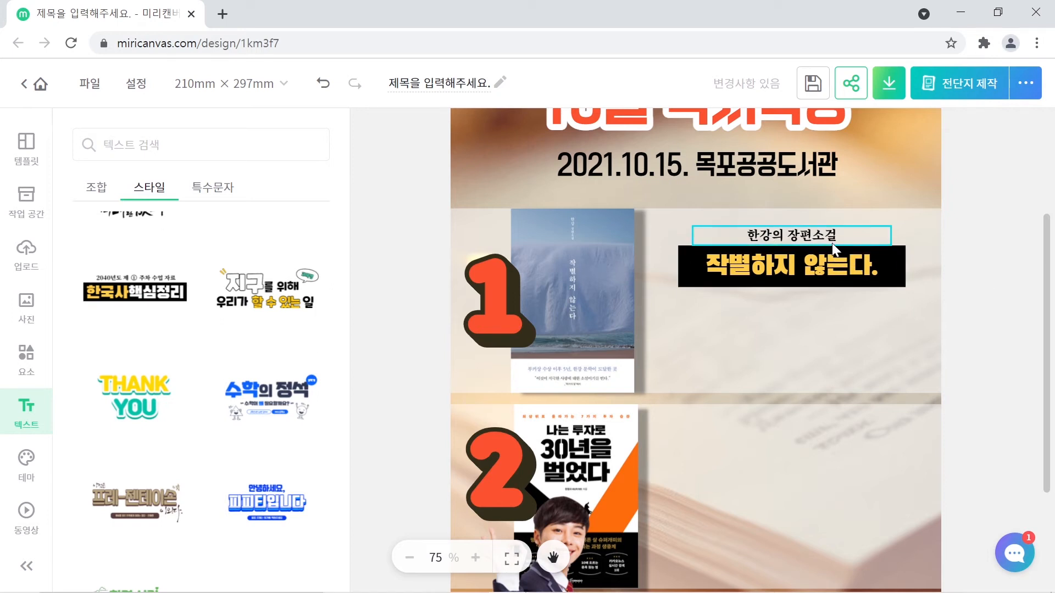
# - Fix the caption's last syllable so it reads '한강의 장편소설'
pyautogui.click(791, 235)
pyautogui.doubleClick(791, 235)
pyautogui.press('End')
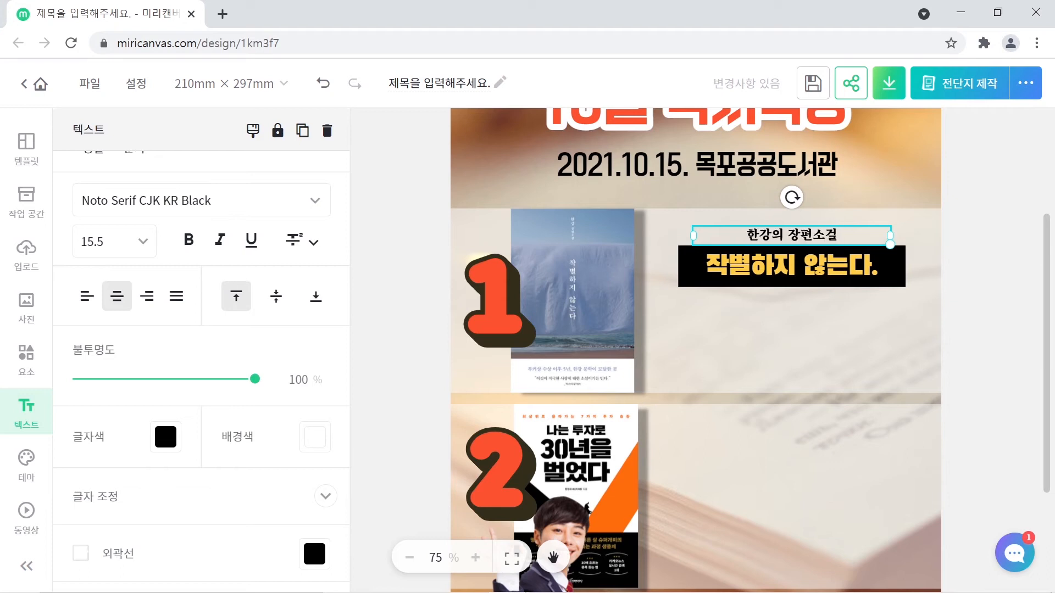
pyautogui.press('BackSpace')
pyautogui.write('설')
pyautogui.click(1034, 297)
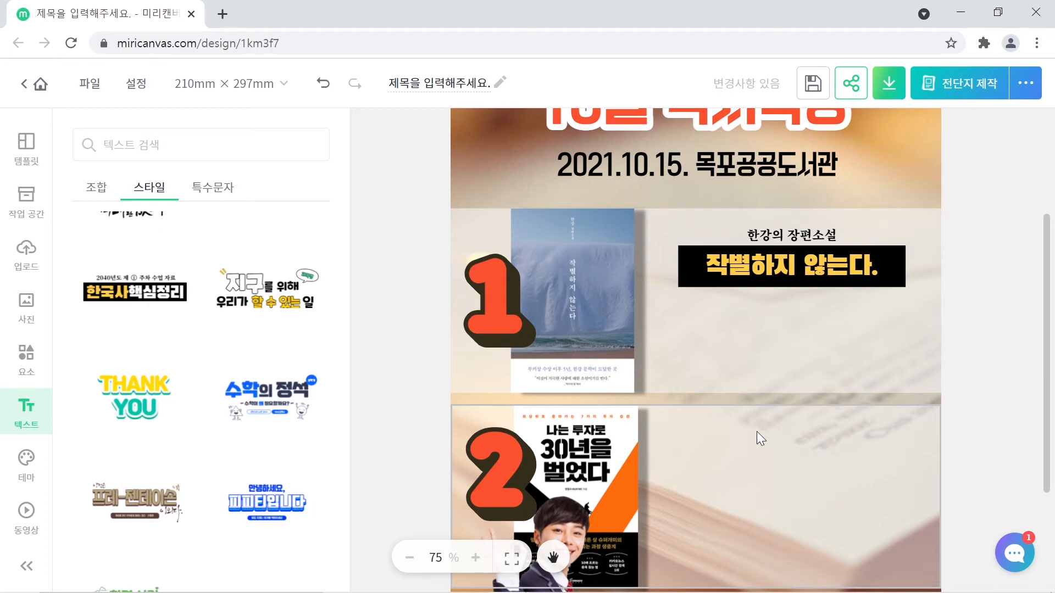
# - Select both the '한강의 장편소설' caption and the black title box together
pyautogui.click(773, 240)
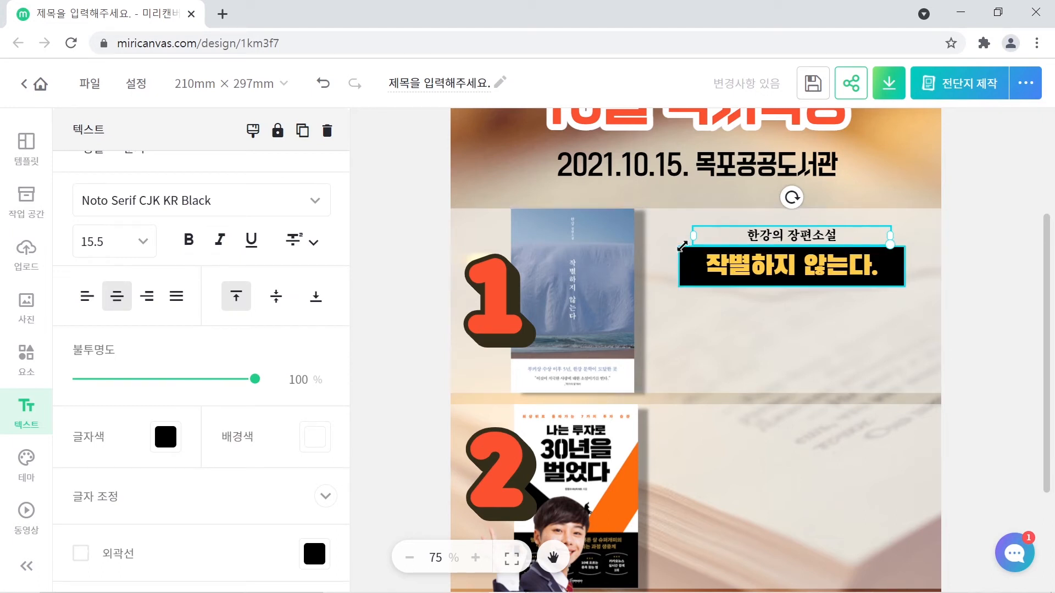
pyautogui.moveTo(682, 246); pyautogui.dragTo(682, 246)
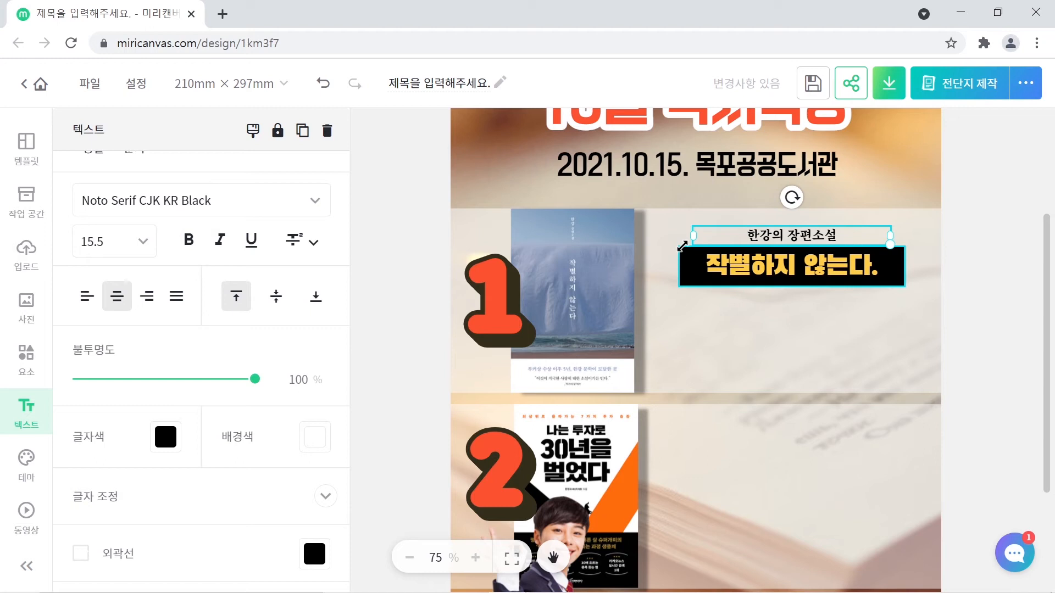
pyautogui.keyDown('shift'); pyautogui.click(736, 266); pyautogui.keyUp('shift')
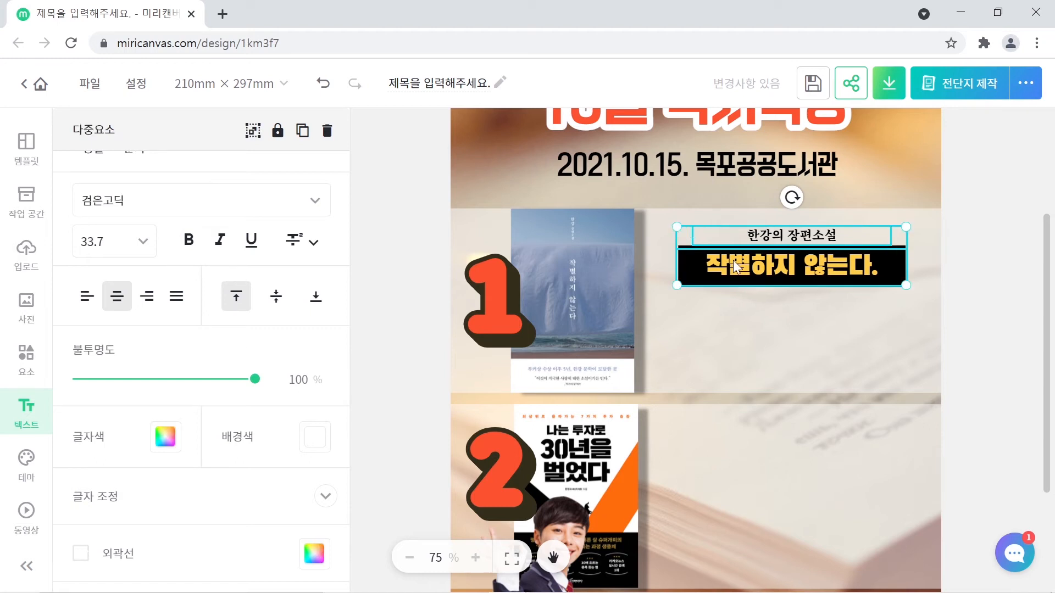
pyautogui.doubleClick(753, 281)
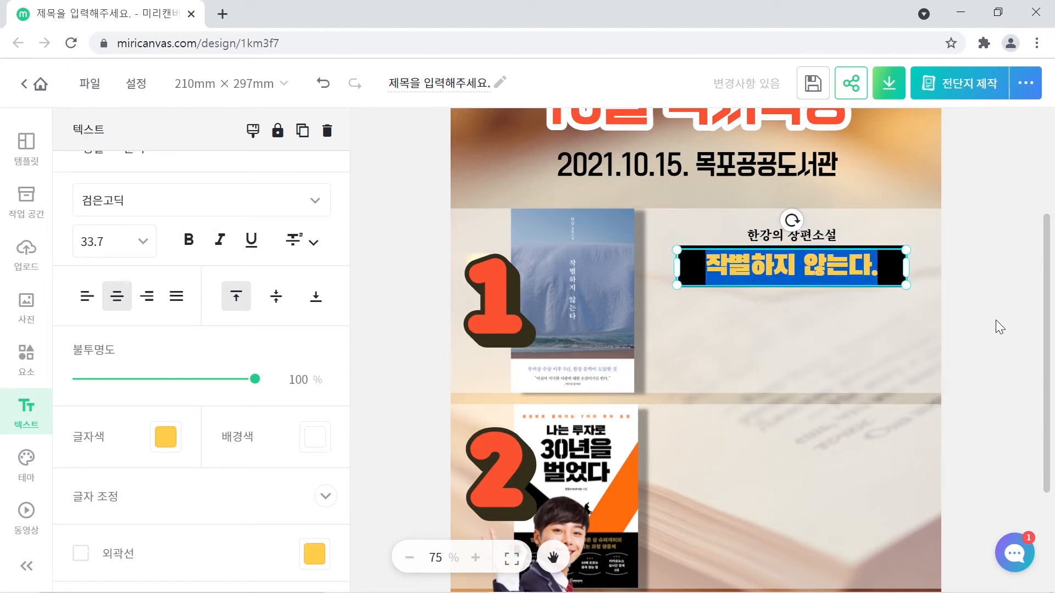
pyautogui.moveTo(994, 320); pyautogui.dragTo(691, 221)
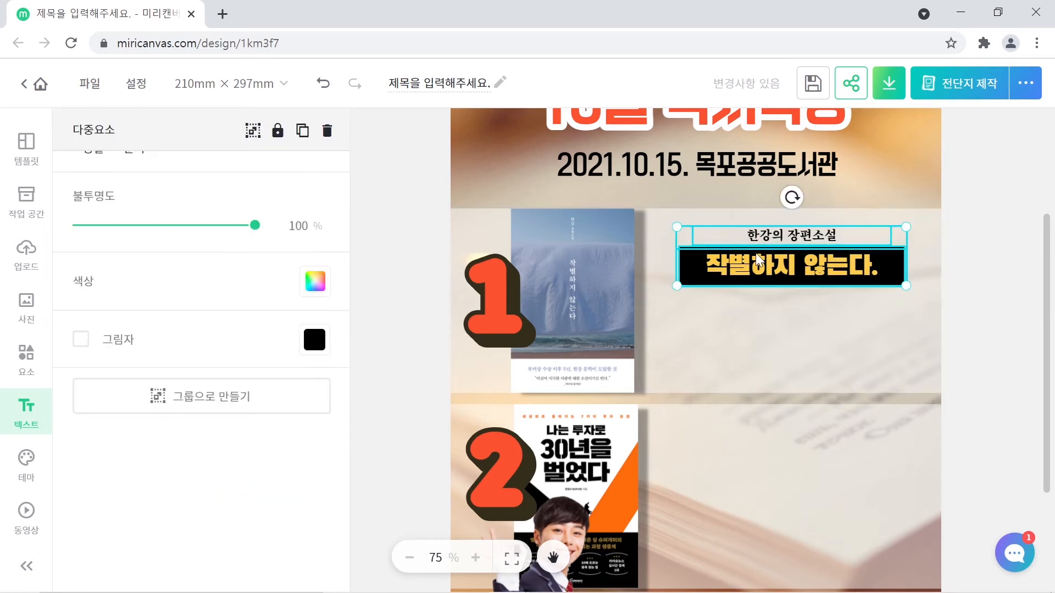
# - Group book 1's two caption texts and place a Ctrl+D copy beside book 2
pyautogui.rightClick(792, 262)
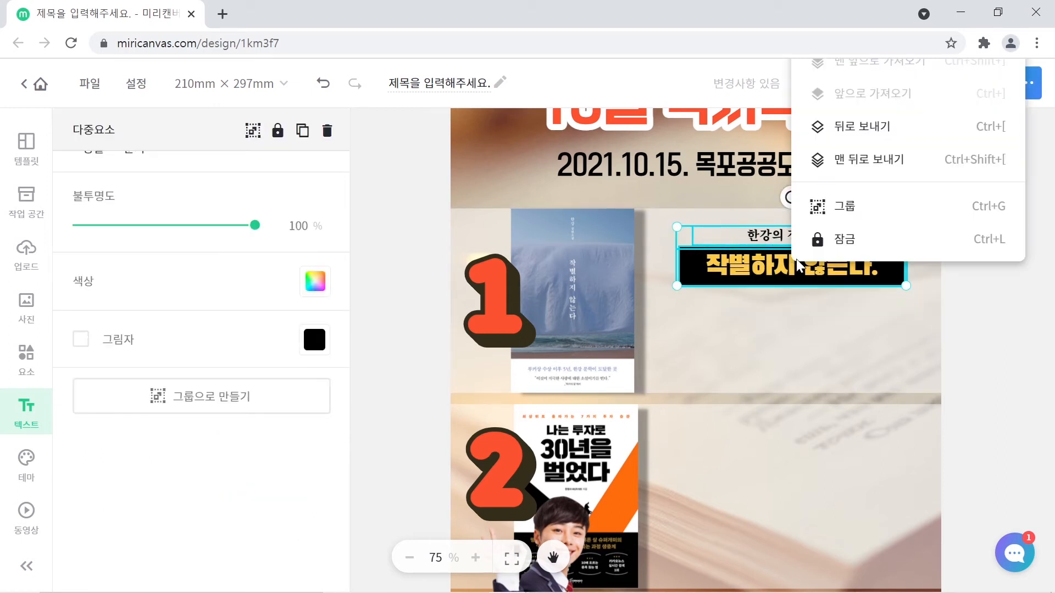
pyautogui.click(837, 218)
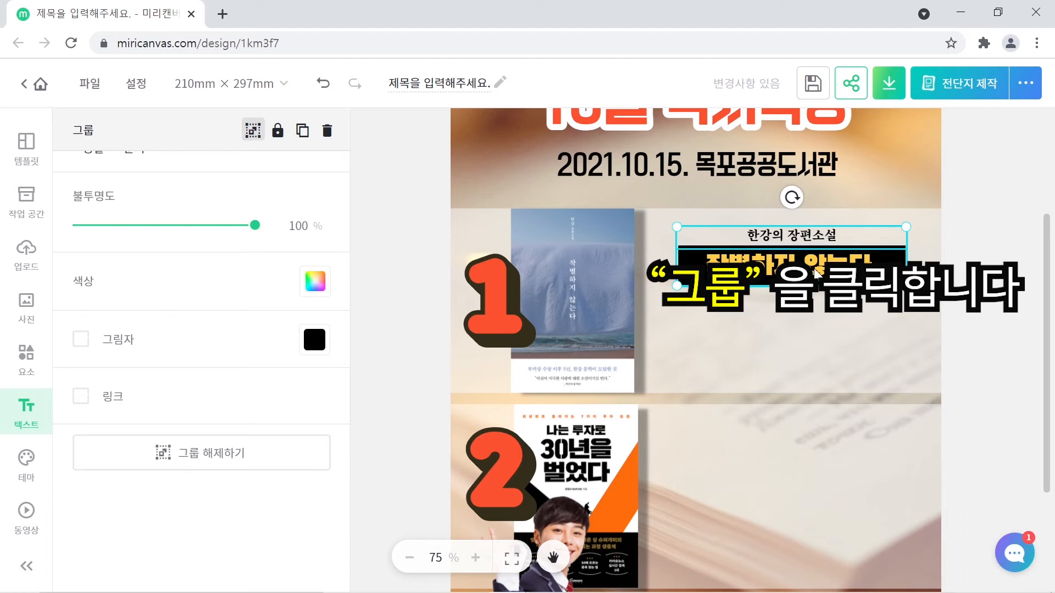
pyautogui.hotkey('ctrl', 'd')
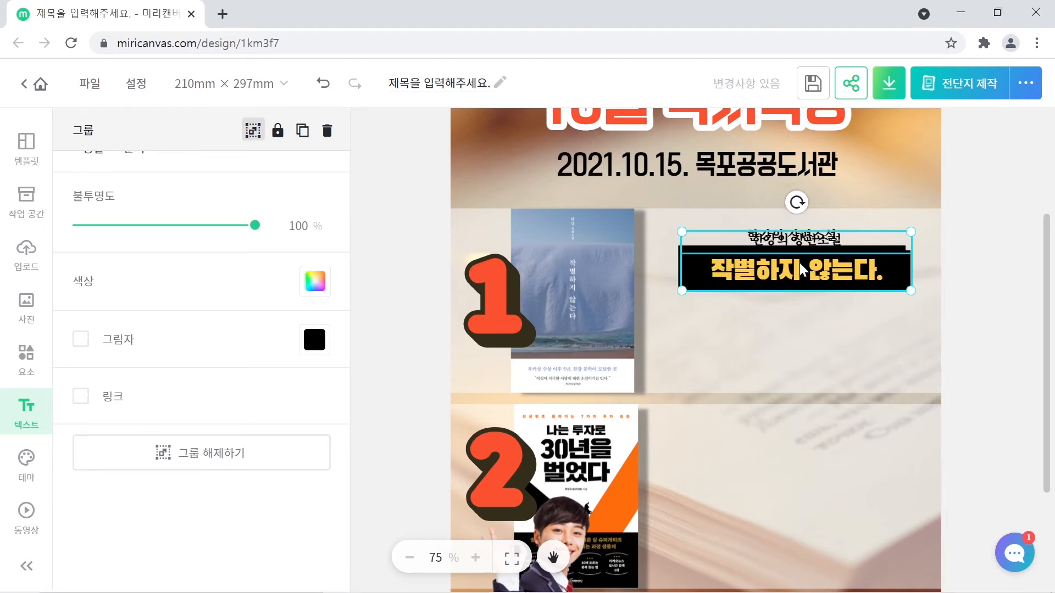
pyautogui.moveTo(800, 269); pyautogui.dragTo(779, 454)
pyautogui.scroll(-2, 780, 453)
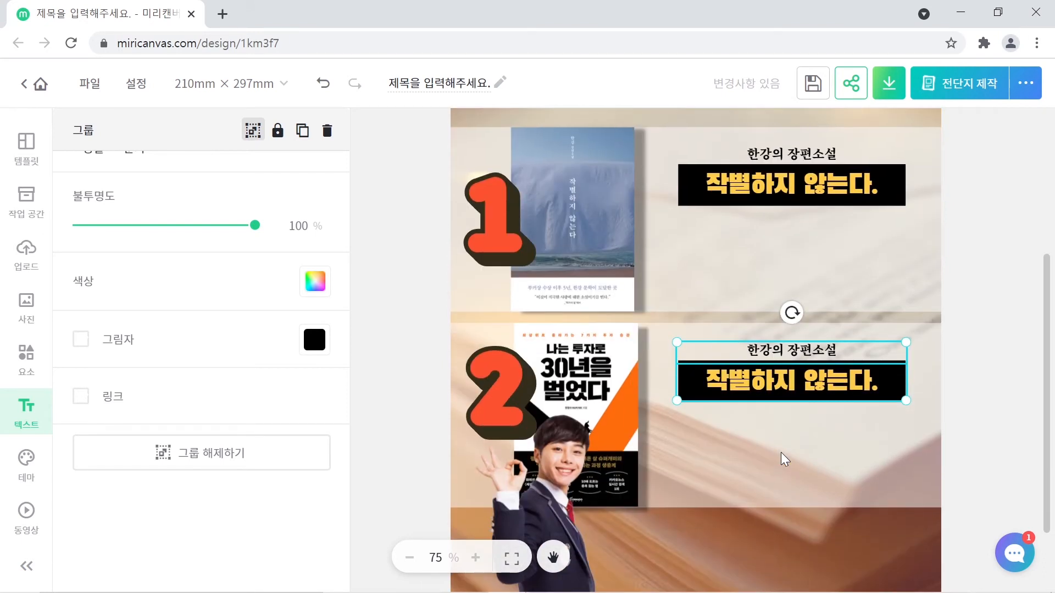
pyautogui.click(991, 334)
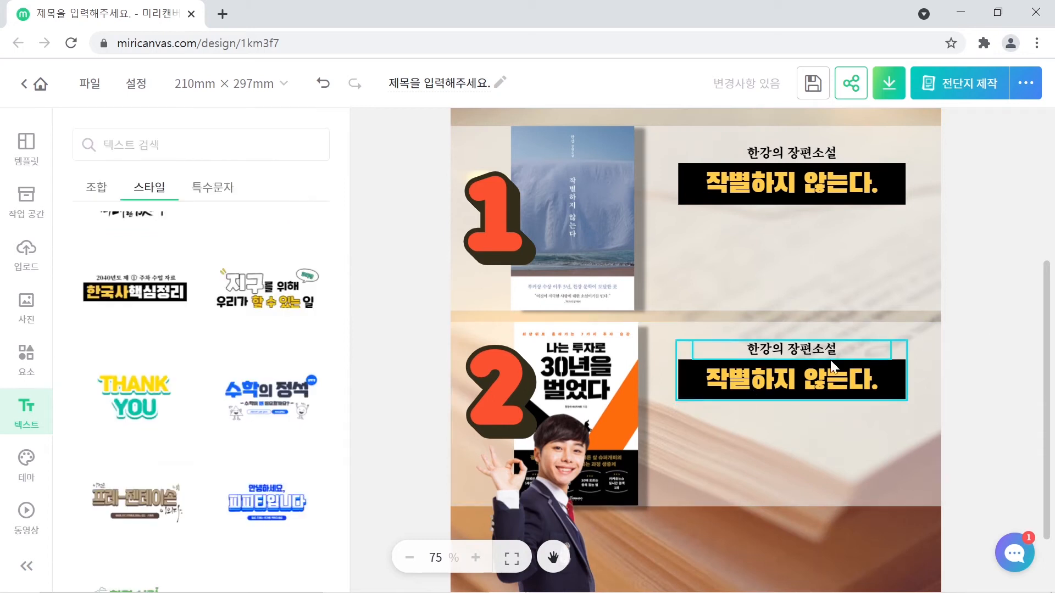
pyautogui.click(799, 373)
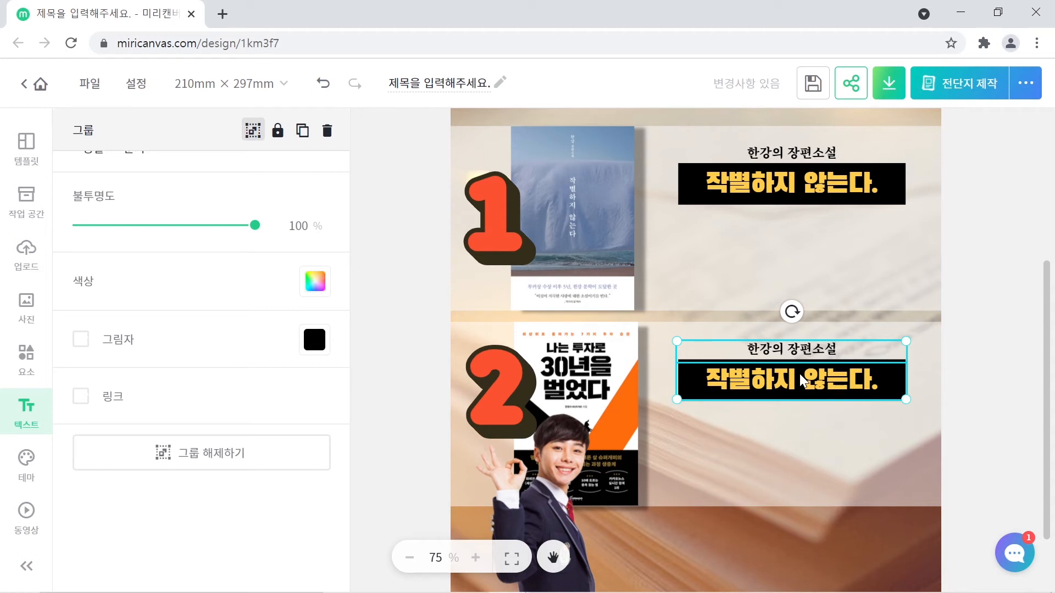
# - Ungroup the copied captions and change the subtitle to '7가지 투자 특강'
pyautogui.rightClick(799, 373)
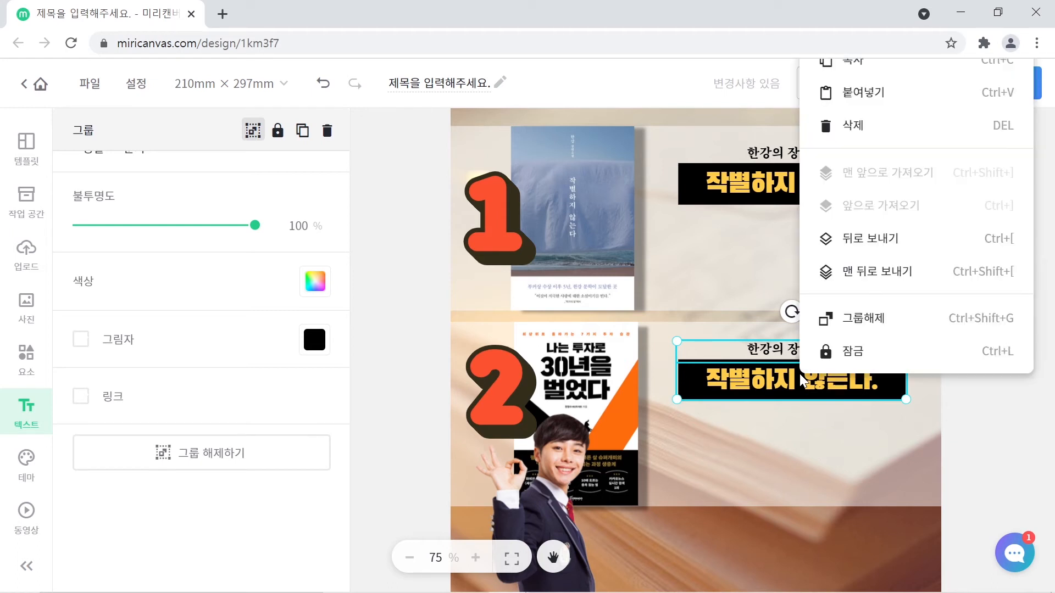
pyautogui.click(860, 331)
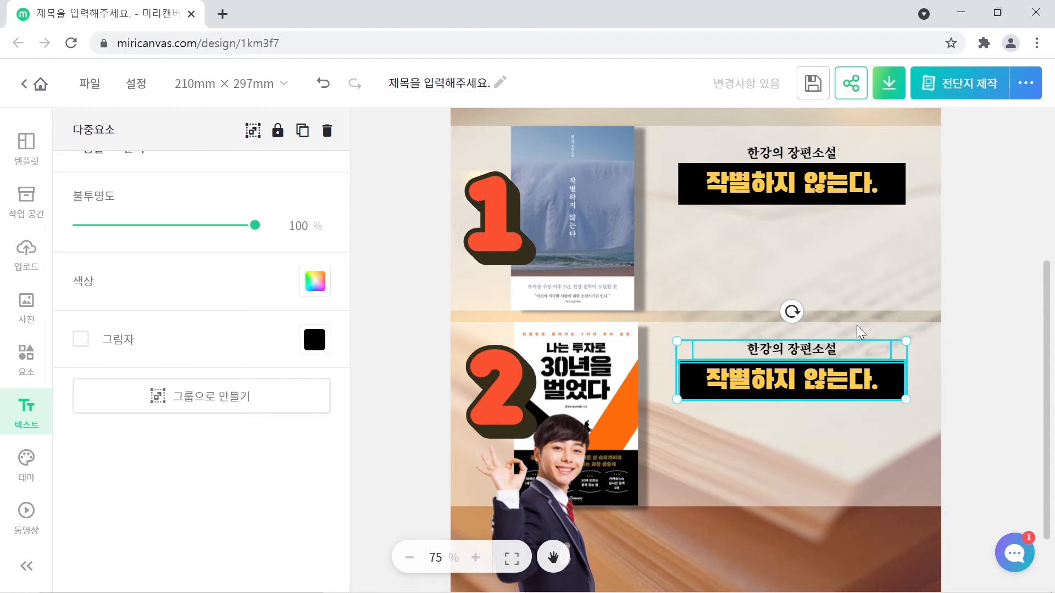
pyautogui.click(997, 328)
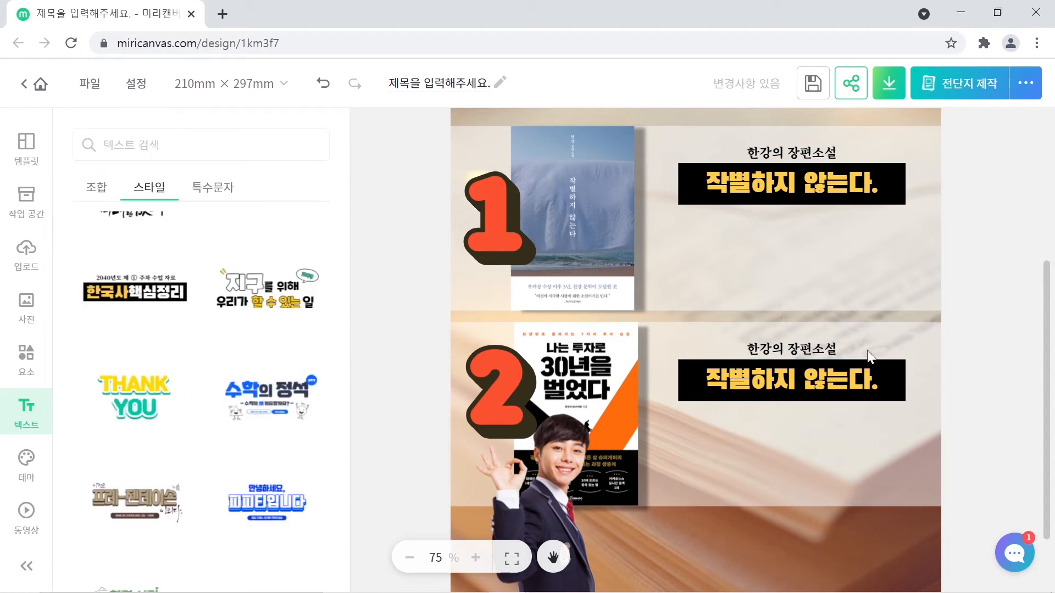
pyautogui.doubleClick(790, 345)
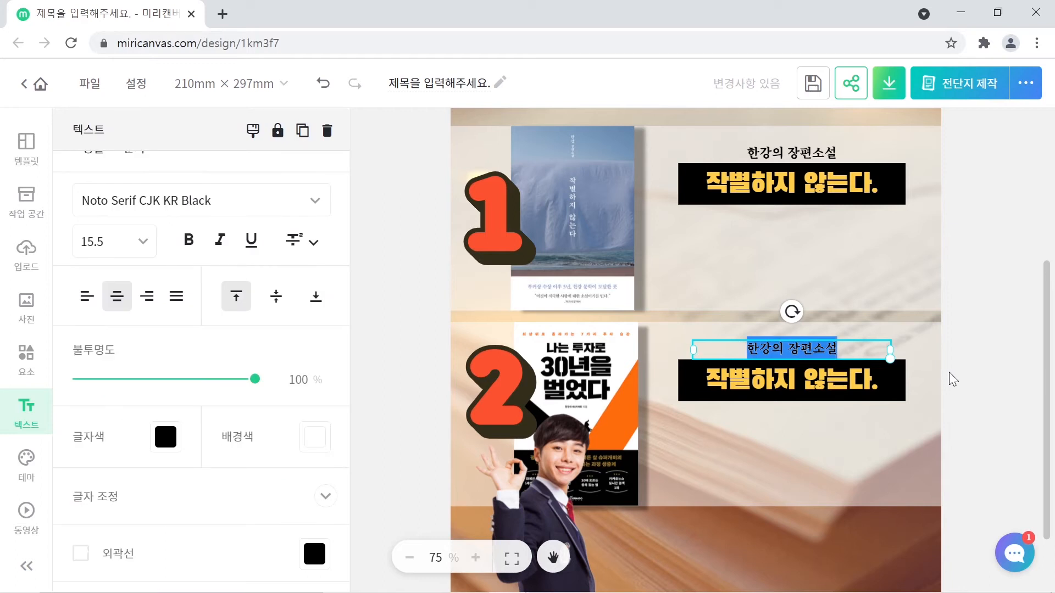
pyautogui.write('7ㄱ')
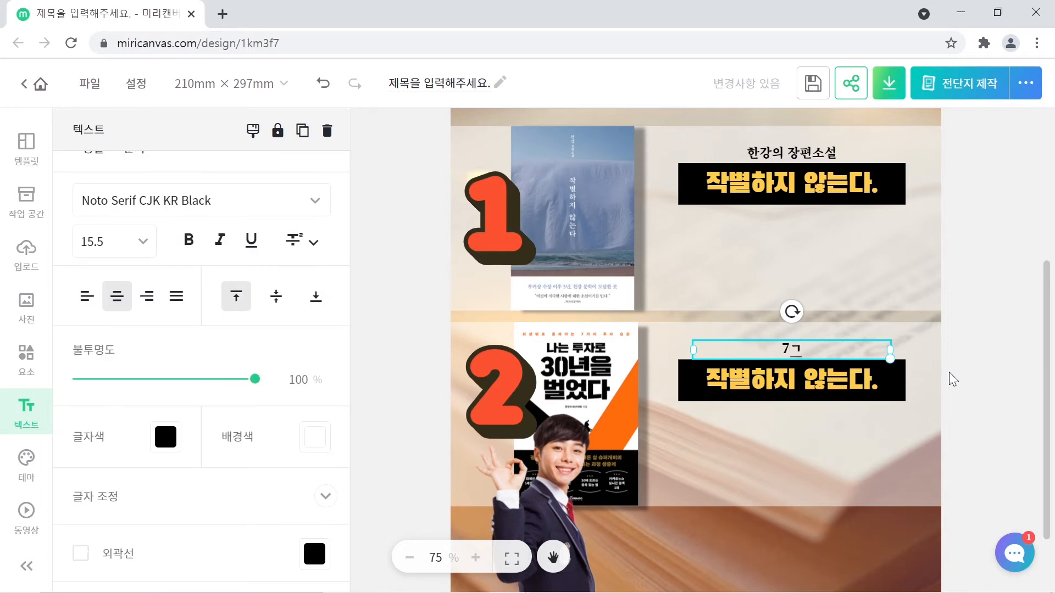
pyautogui.write('가지 투자 특')
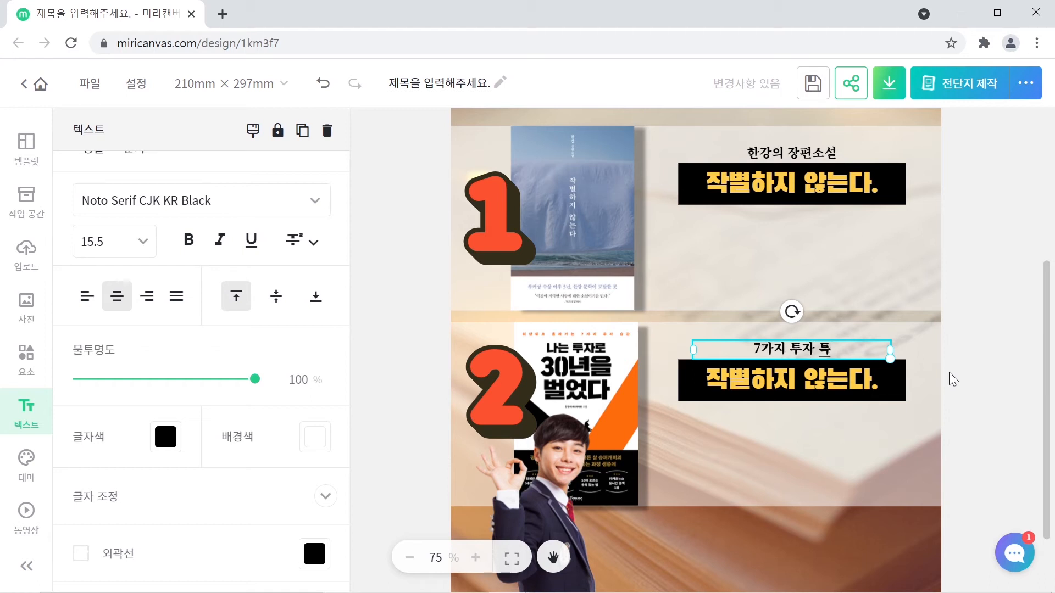
pyautogui.write('강')
# - Change the black-box headline to '나는 투자로 30년을'
pyautogui.click(825, 379)
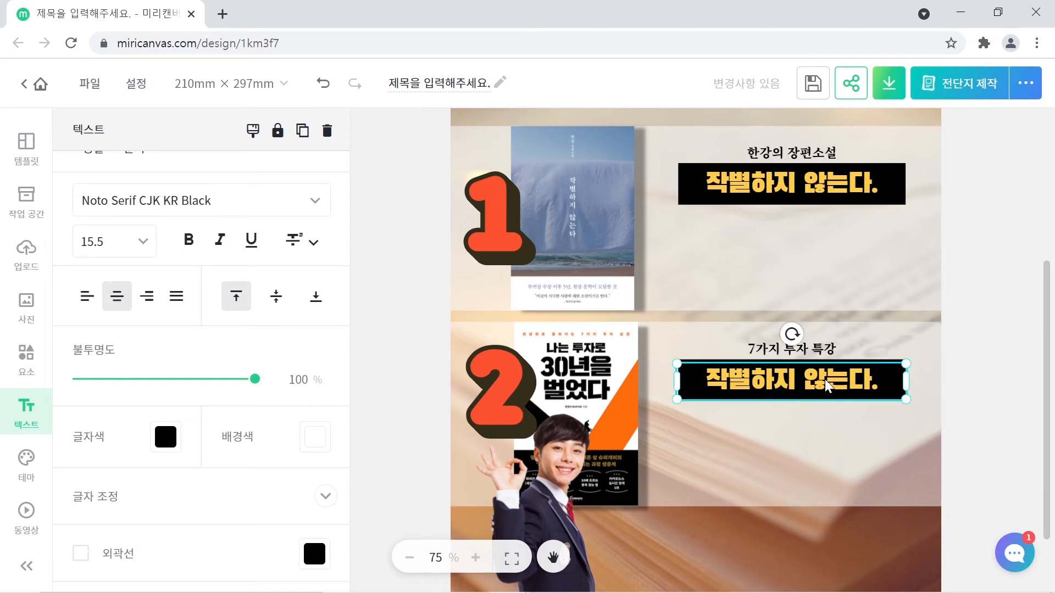
pyautogui.doubleClick(826, 379)
pyautogui.write('나')
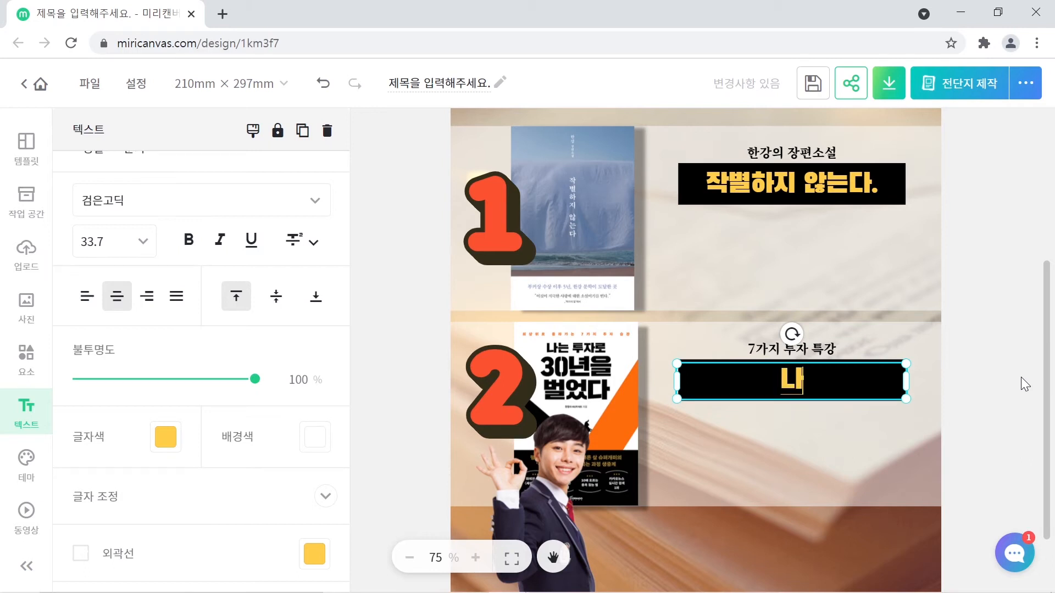
pyautogui.write('는 투자로 ')
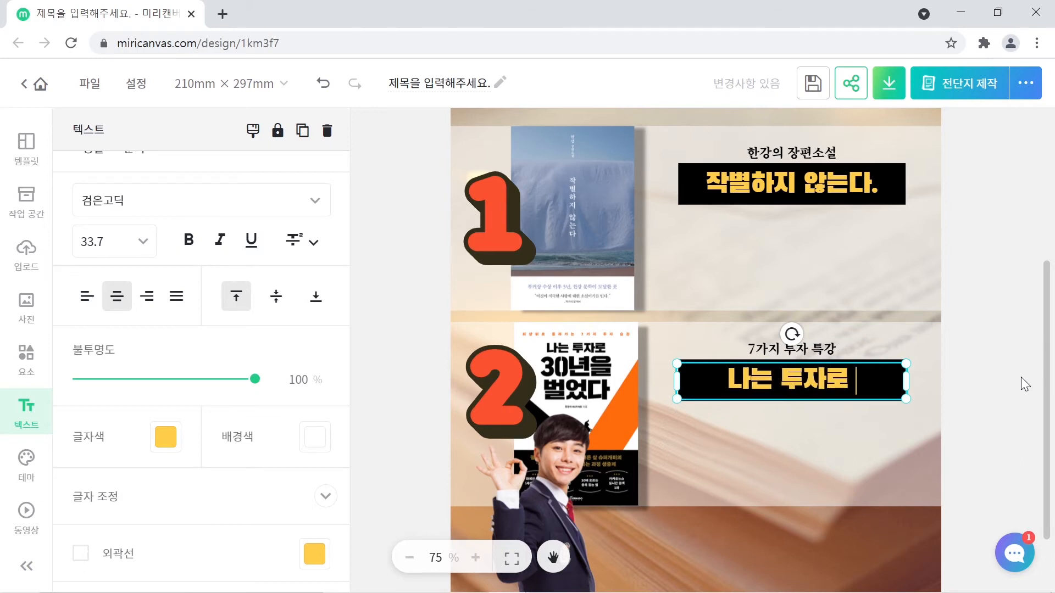
pyautogui.write('30')
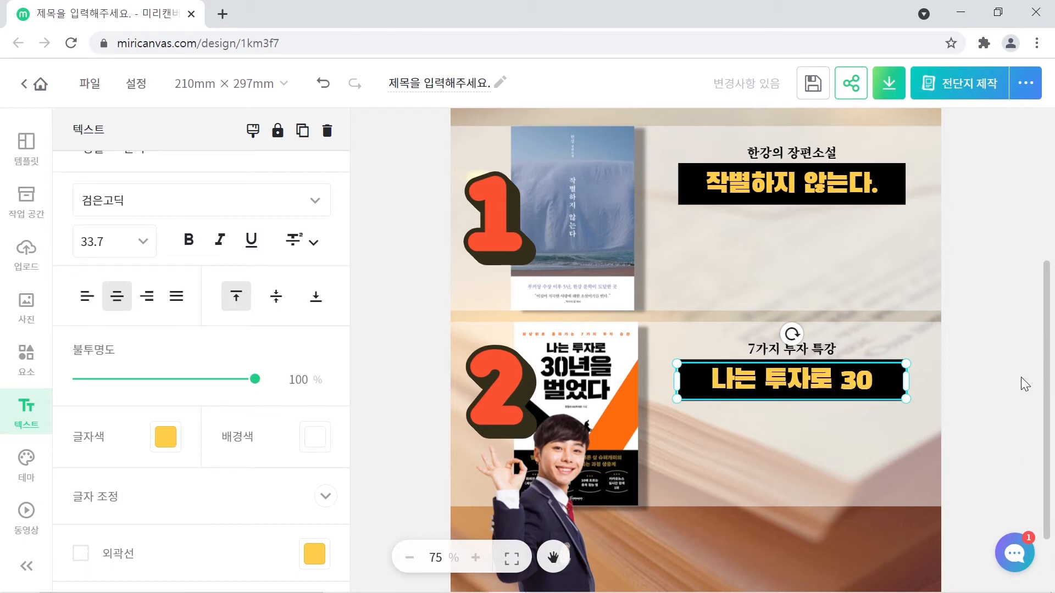
pyautogui.write('년을')
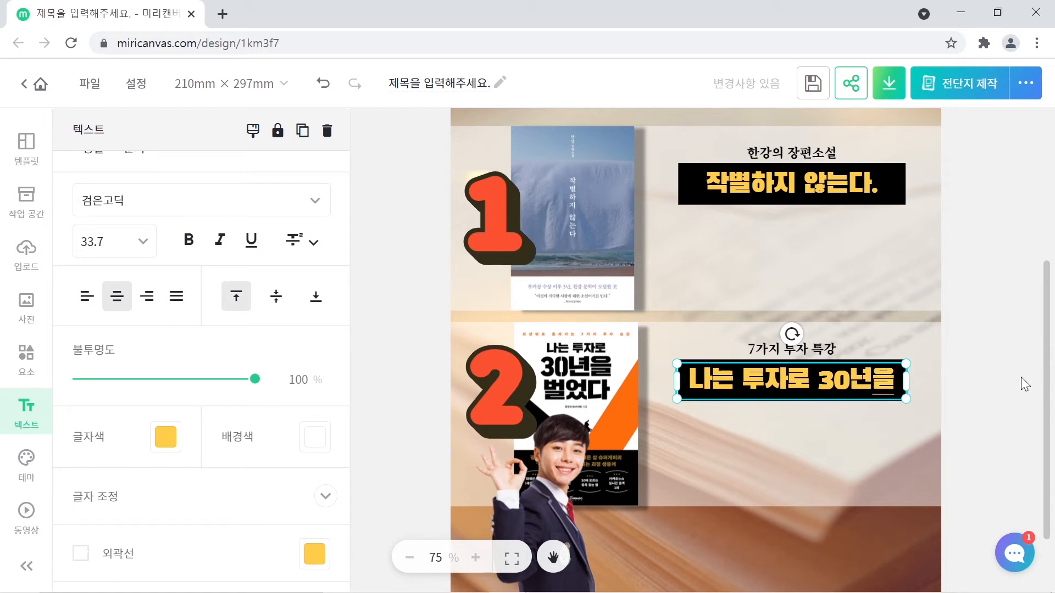
pyautogui.click(837, 404)
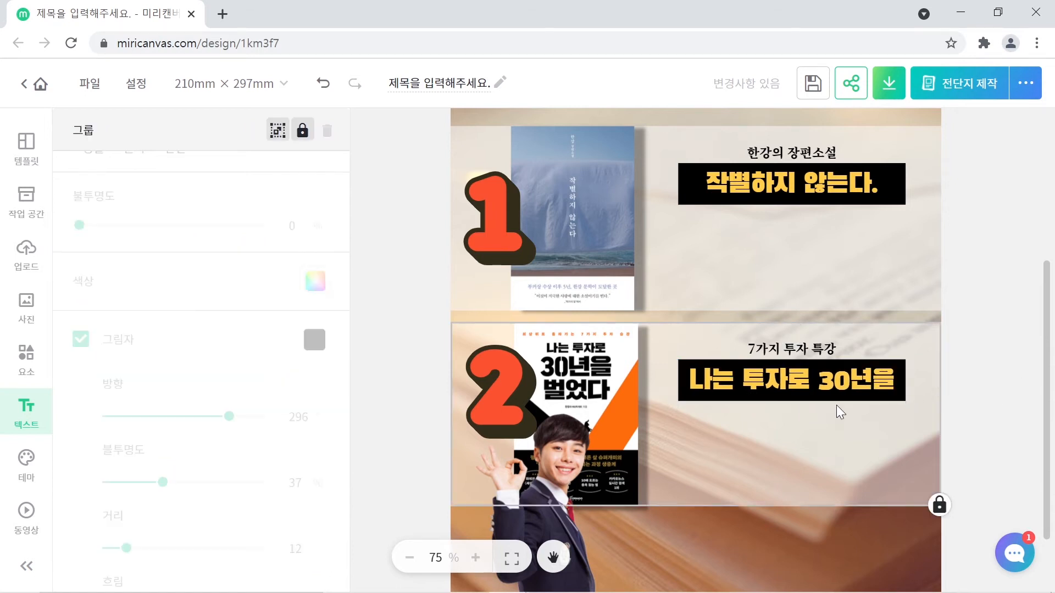
# - Stretch the second book's black box to 26.2 mm tall and put the headline back on it
pyautogui.moveTo(765, 378); pyautogui.dragTo(819, 292)
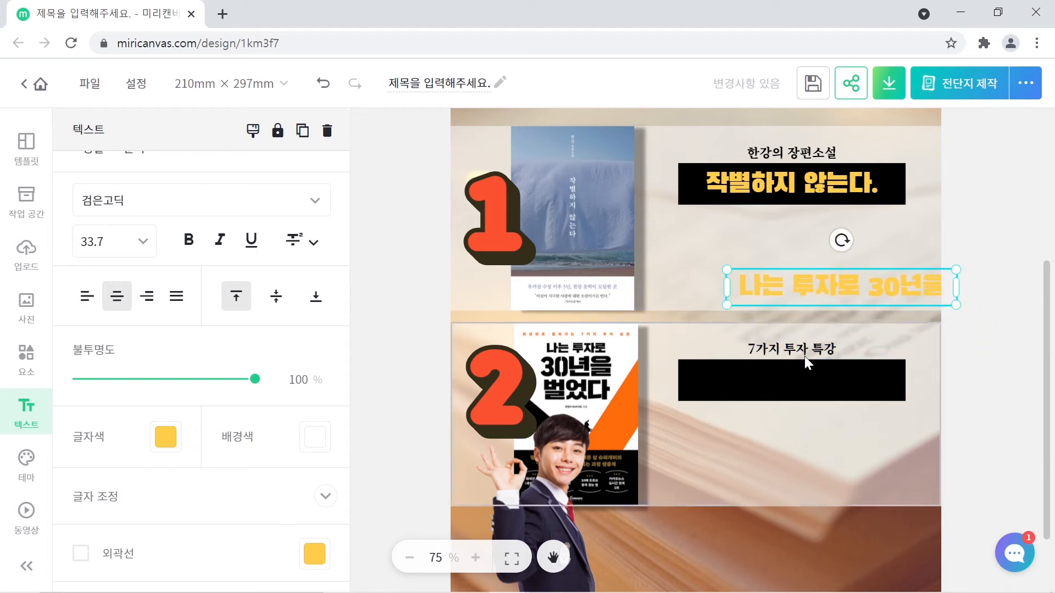
pyautogui.click(793, 379)
pyautogui.moveTo(789, 401); pyautogui.dragTo(786, 440)
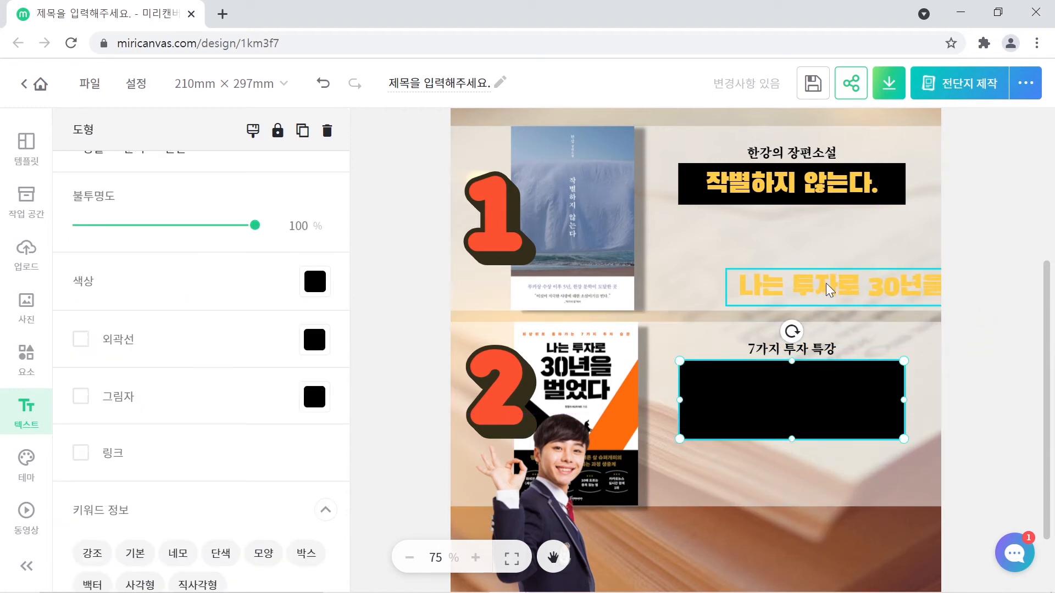
pyautogui.moveTo(791, 288); pyautogui.dragTo(786, 364)
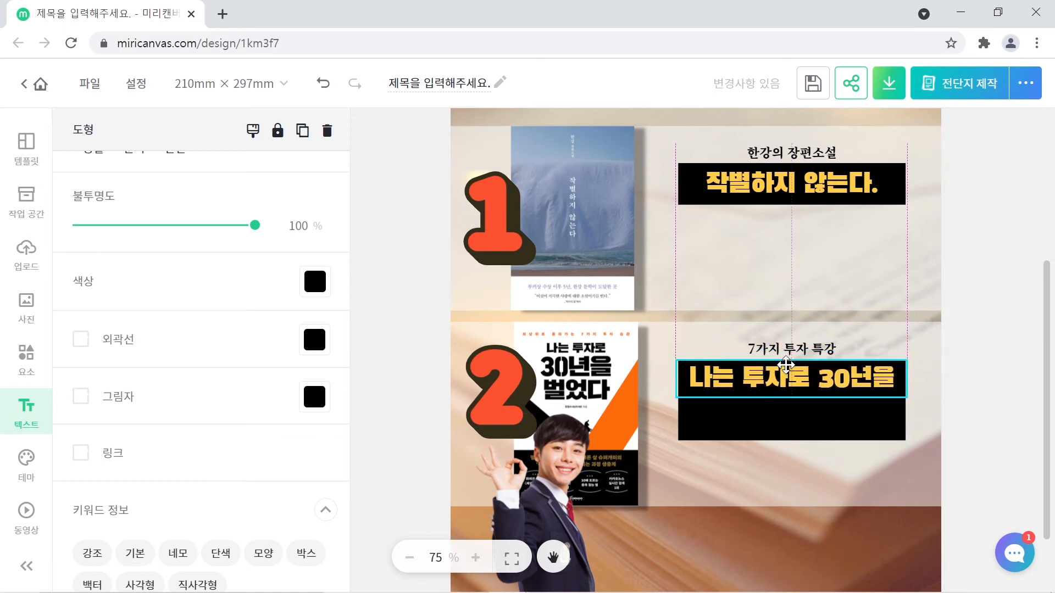
# - Add '벌었다.' as a second line after '30년을' in the headline
pyautogui.doubleClick(886, 378)
pyautogui.click(891, 378)
pyautogui.press('Return')
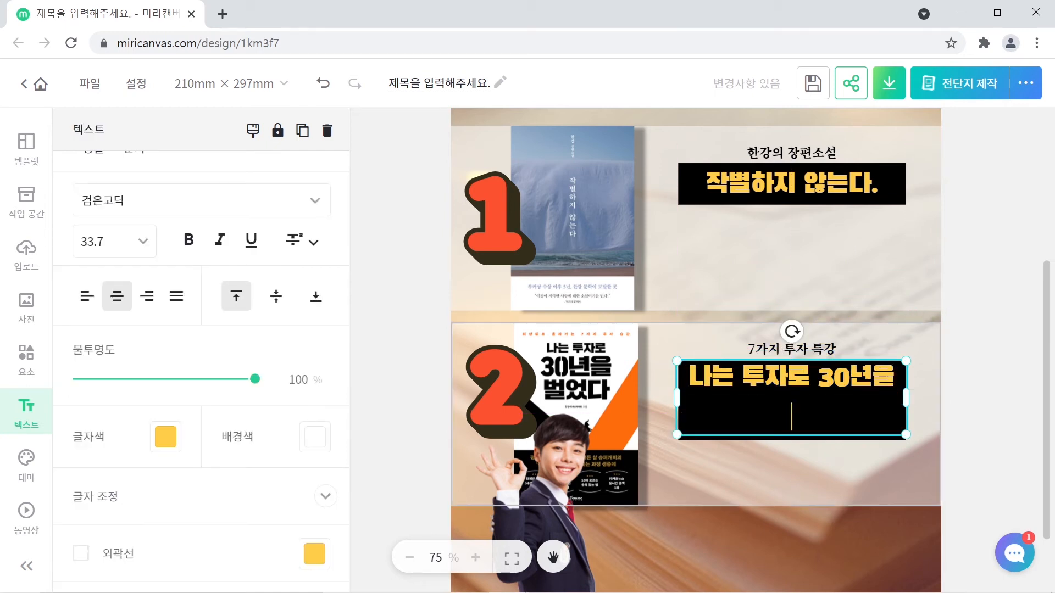
pyautogui.write('벌었다.')
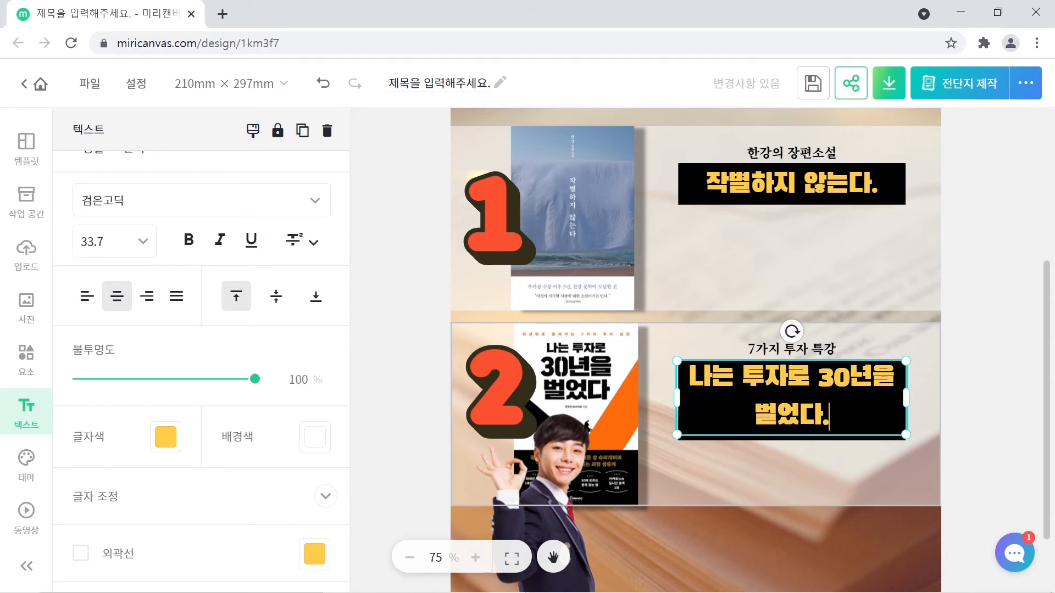
pyautogui.press('Escape')
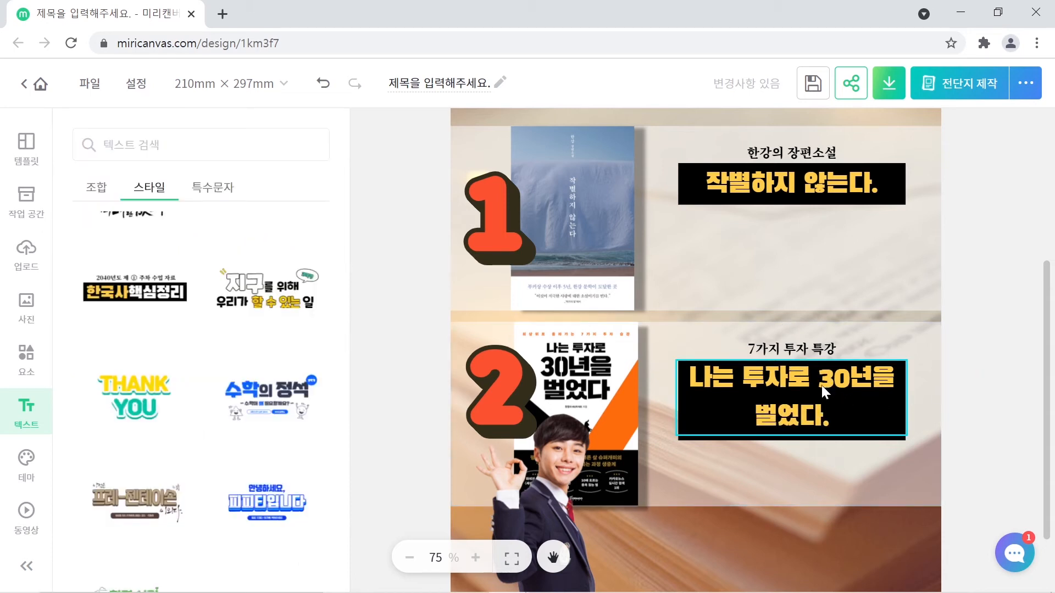
pyautogui.click(791, 387)
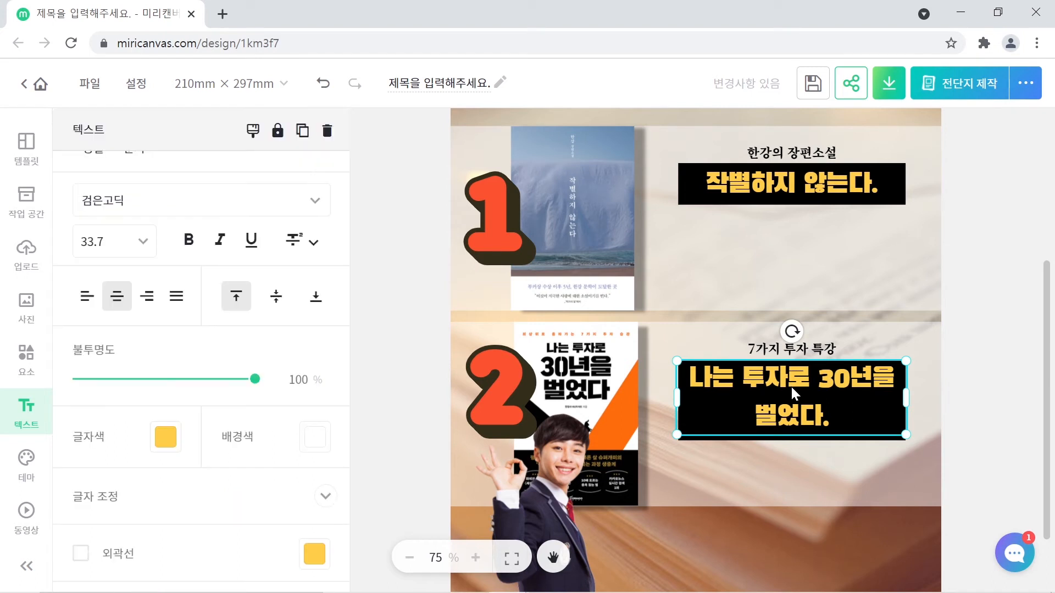
pyautogui.click(791, 387)
pyautogui.click(1007, 338)
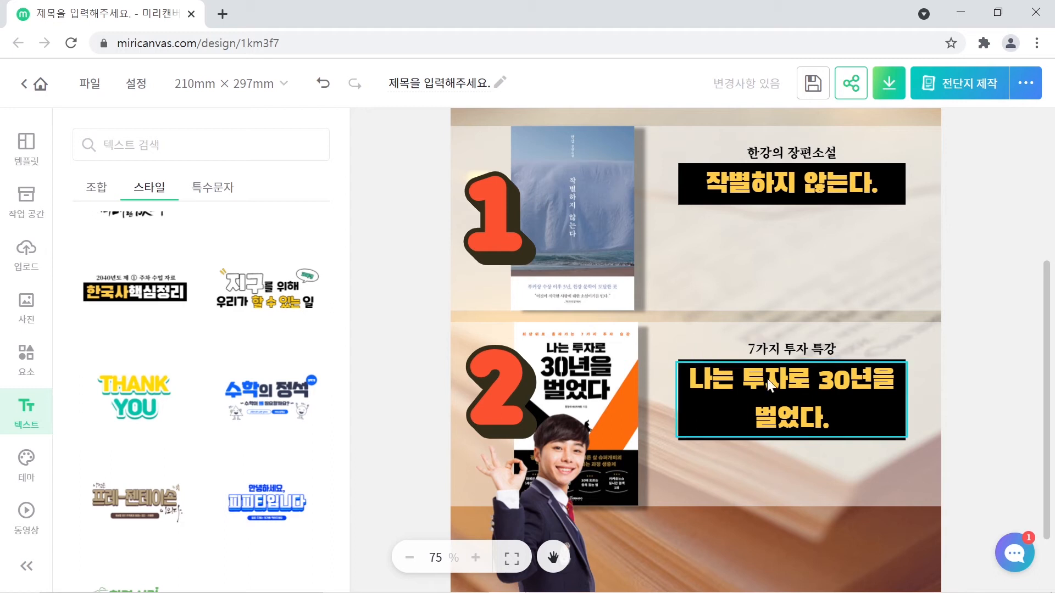
# - Group the 7가지 투자 특강 subtitle with the black headline box below it
pyautogui.click(781, 353)
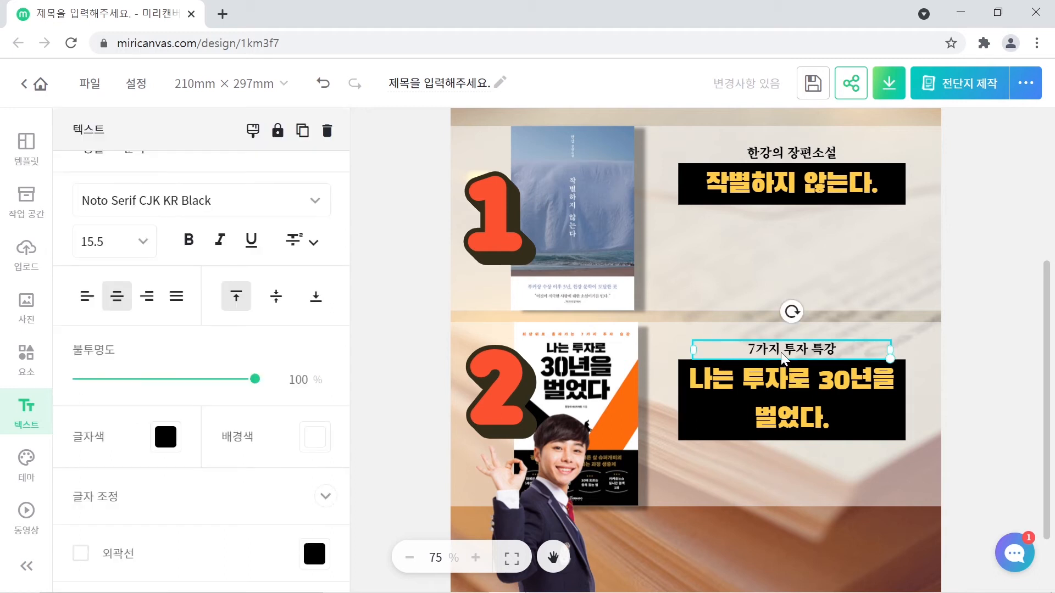
pyautogui.keyDown('shift'); pyautogui.click(755, 379); pyautogui.keyUp('shift')
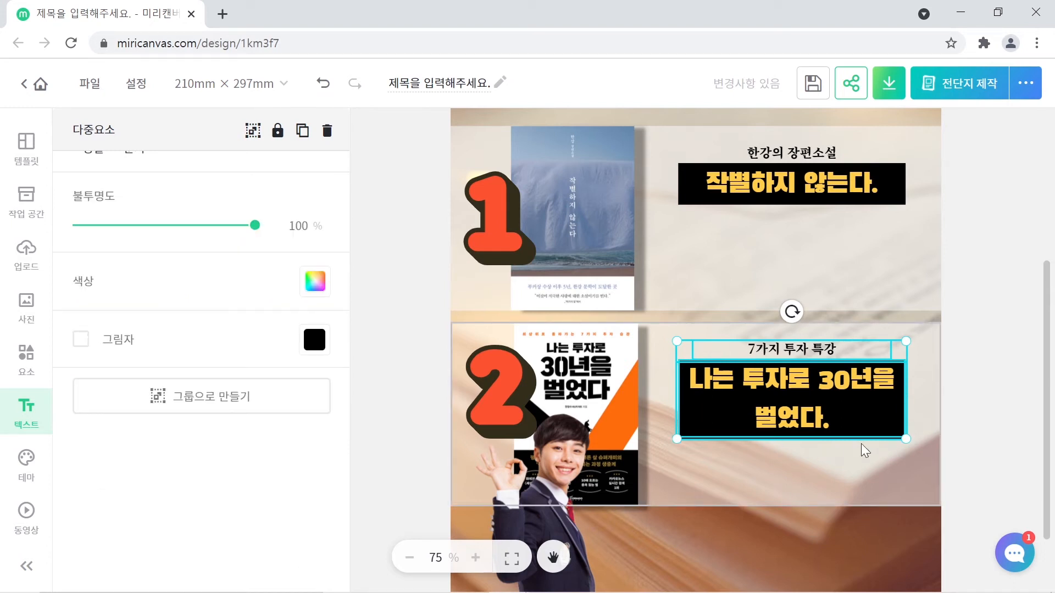
pyautogui.rightClick(809, 377)
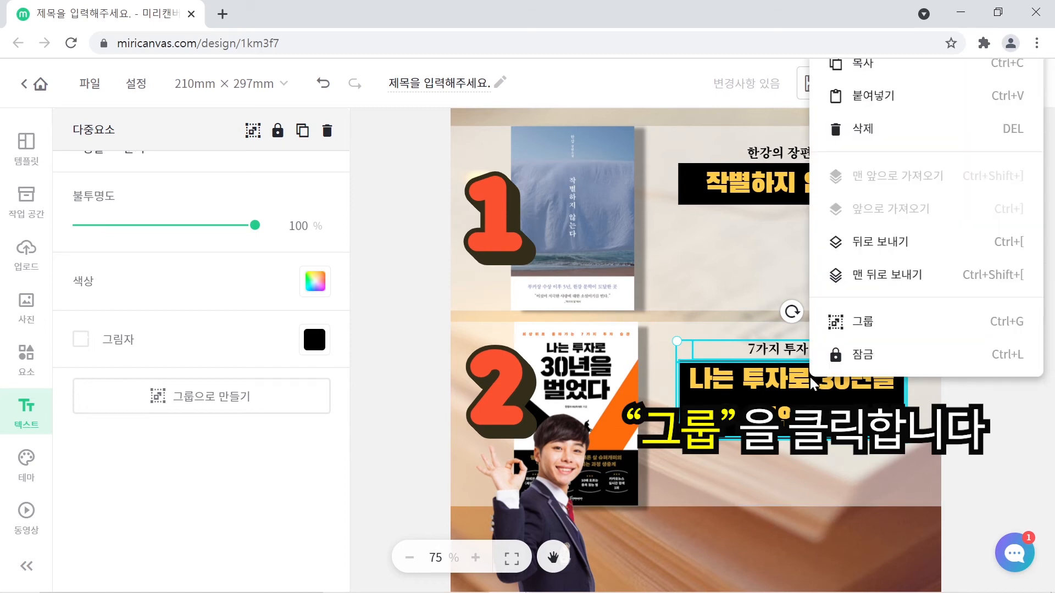
pyautogui.click(862, 325)
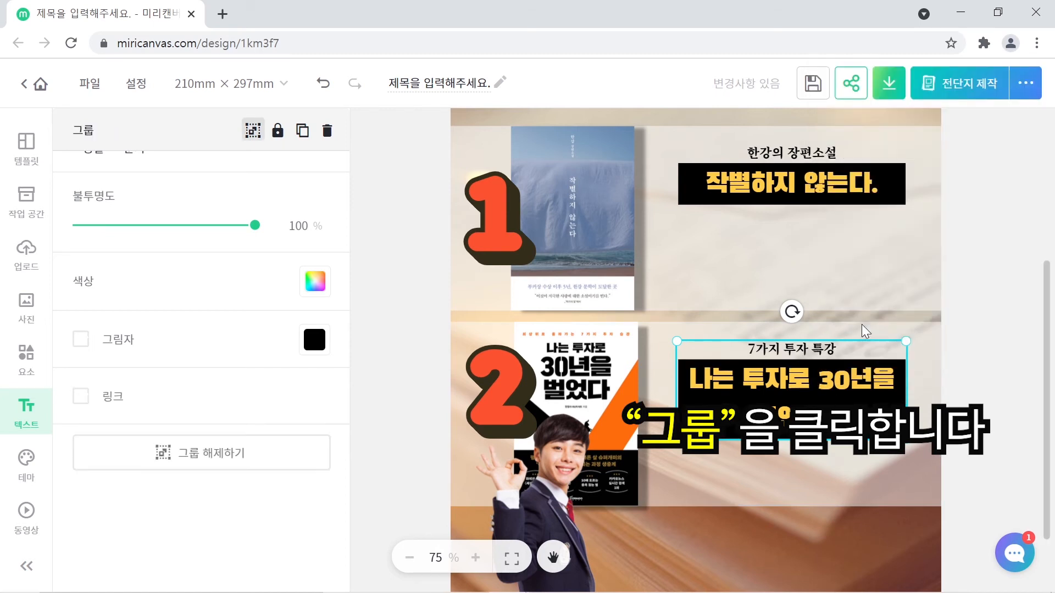
# - Select the first and second book caption groups to check them
pyautogui.click(776, 182)
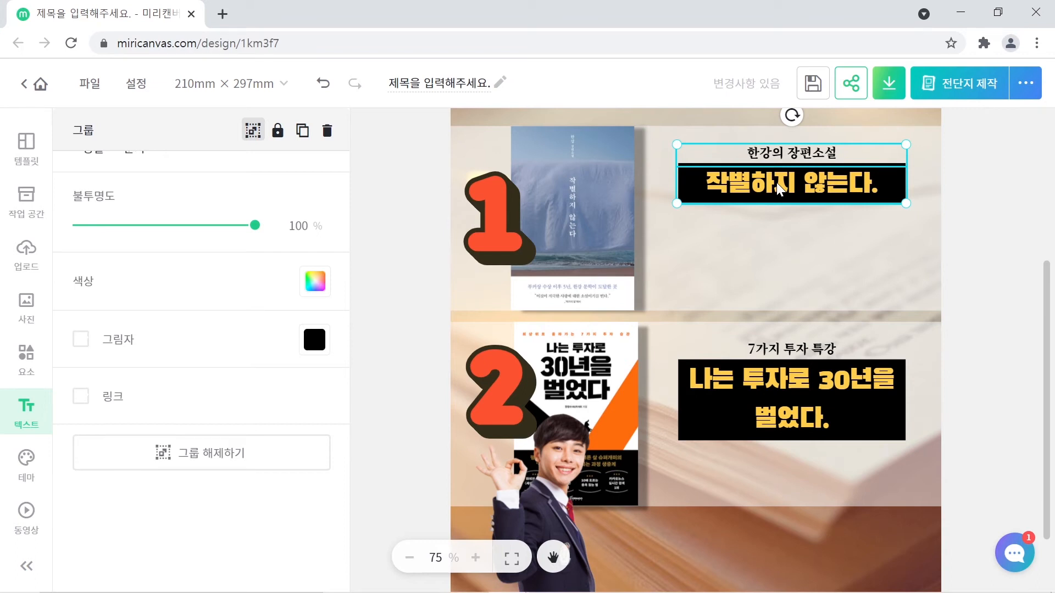
pyautogui.click(783, 381)
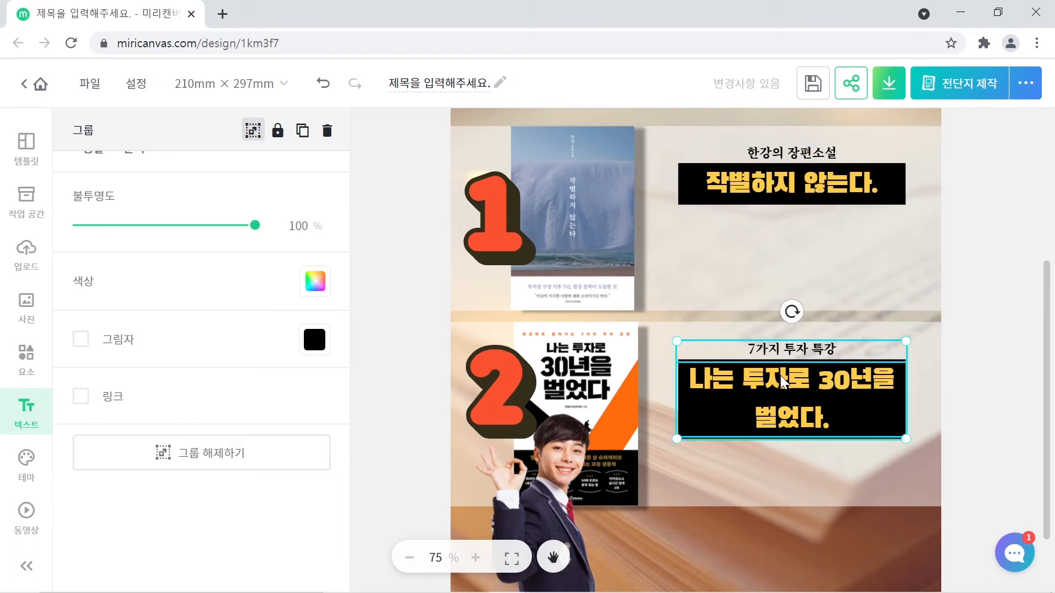
pyautogui.click(770, 169)
pyautogui.click(789, 171)
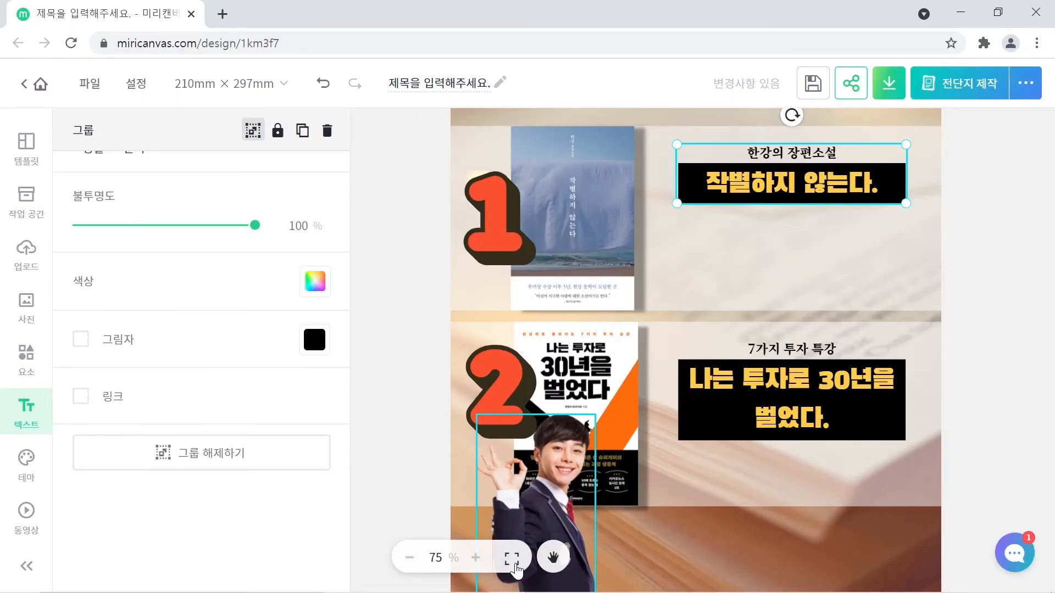
# - Fit the whole poster on screen, deselect everything, and show the 조합 text options
pyautogui.click(515, 566)
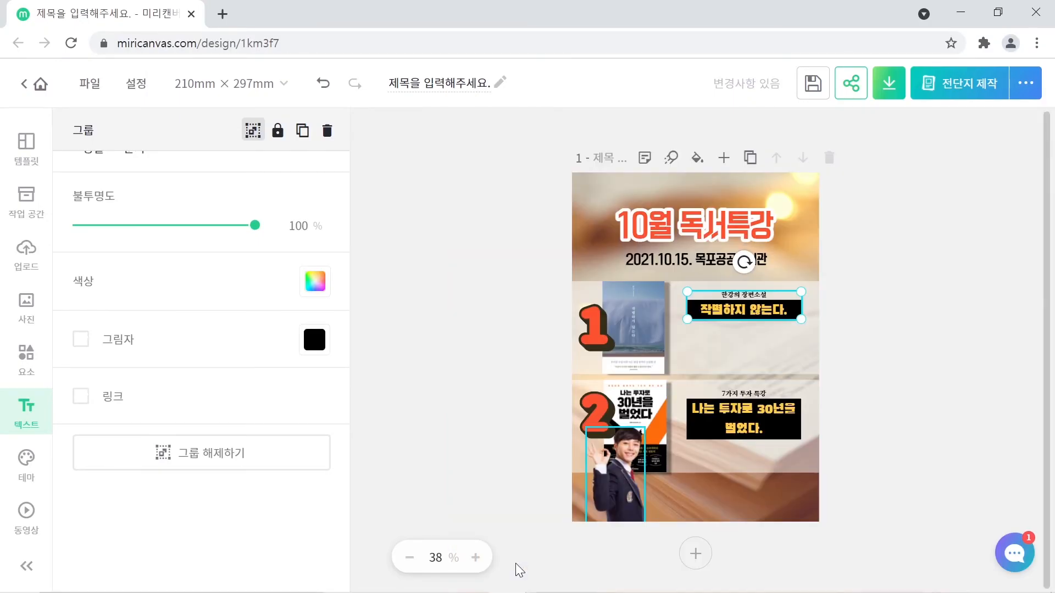
pyautogui.click(888, 352)
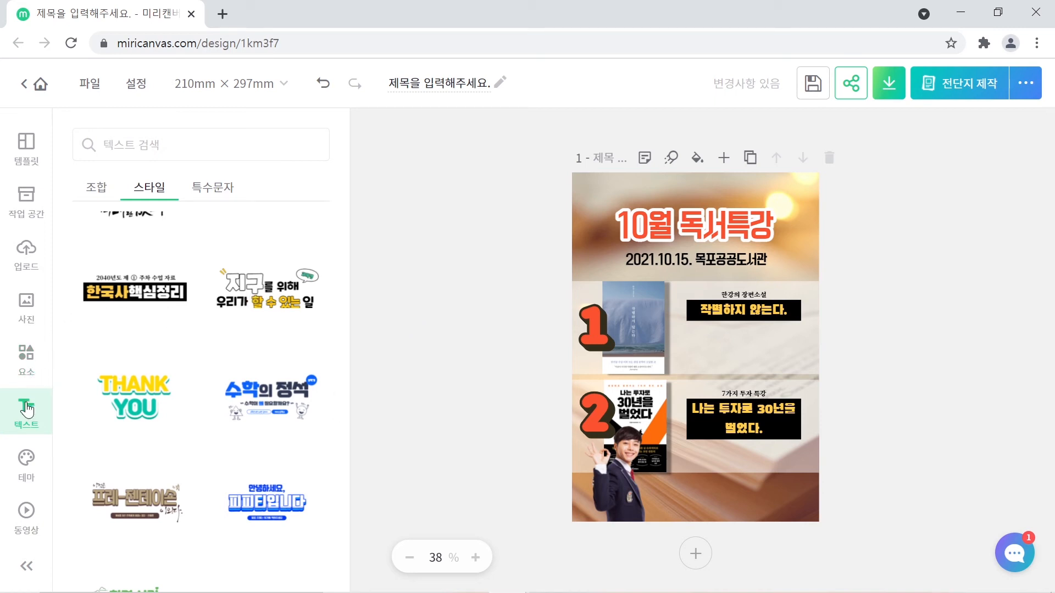
pyautogui.click(99, 190)
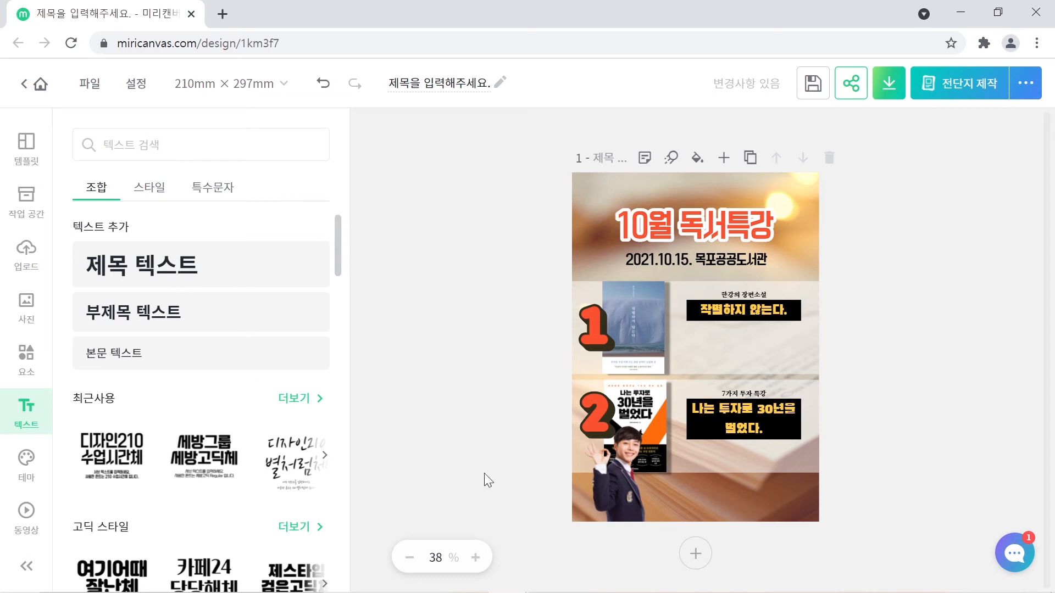
# - Add a centred '10월 15일' title text under the first book's title
pyautogui.click(198, 266)
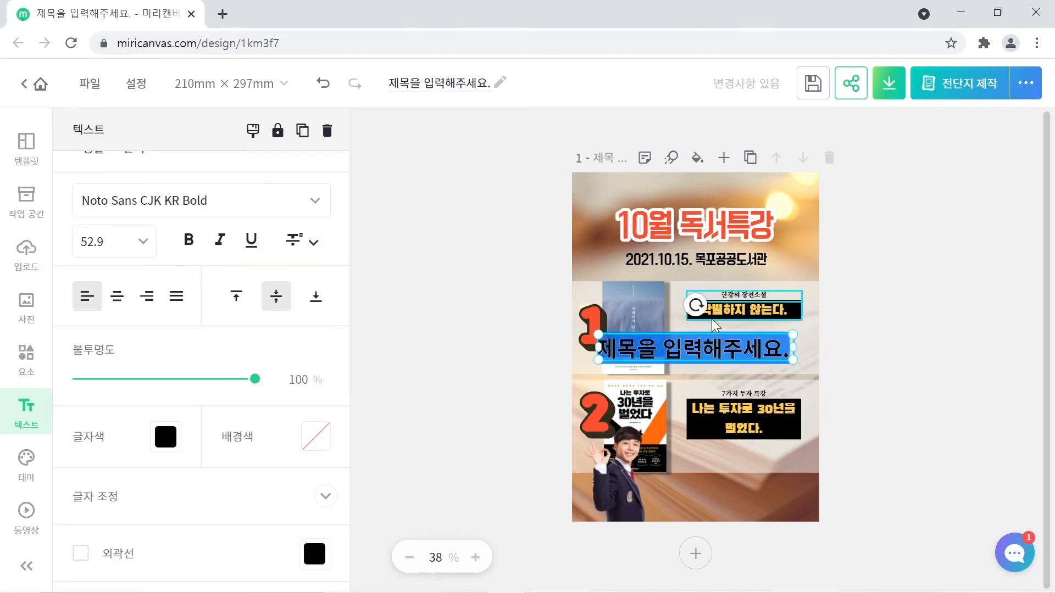
pyautogui.write('10')
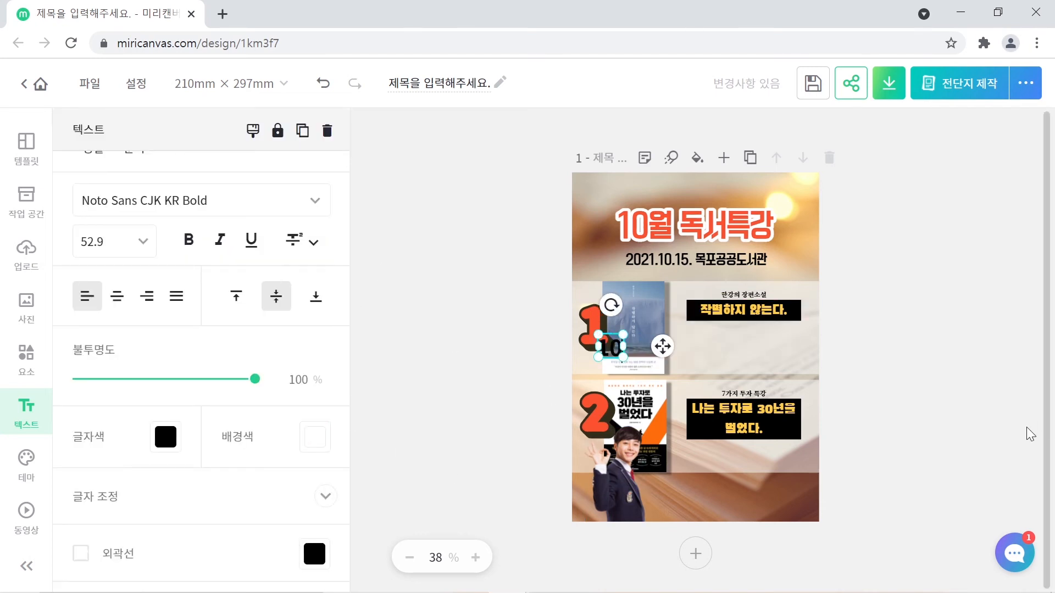
pyautogui.write('월')
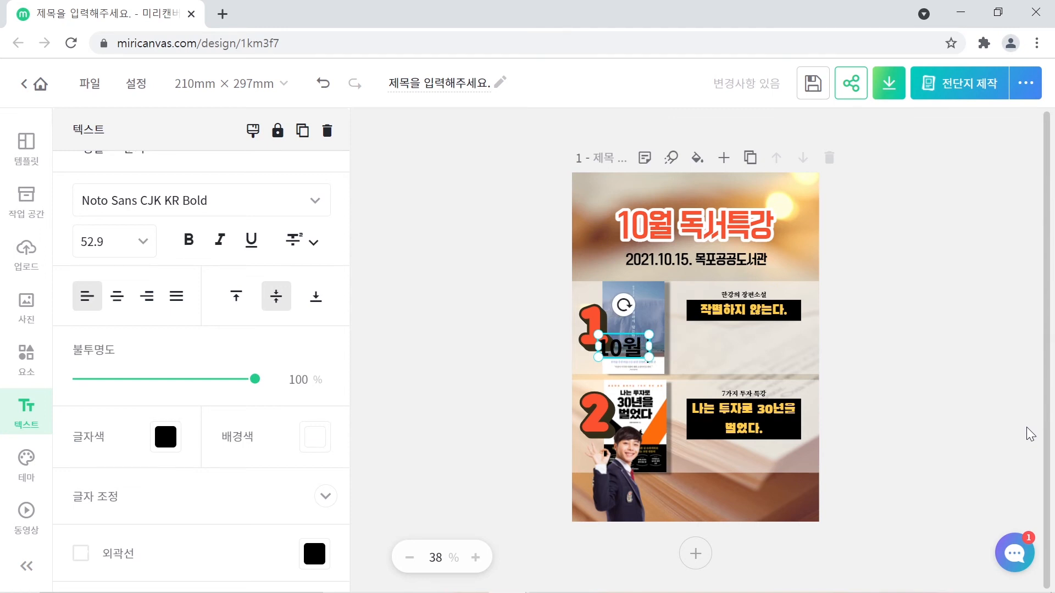
pyautogui.write(' 15일')
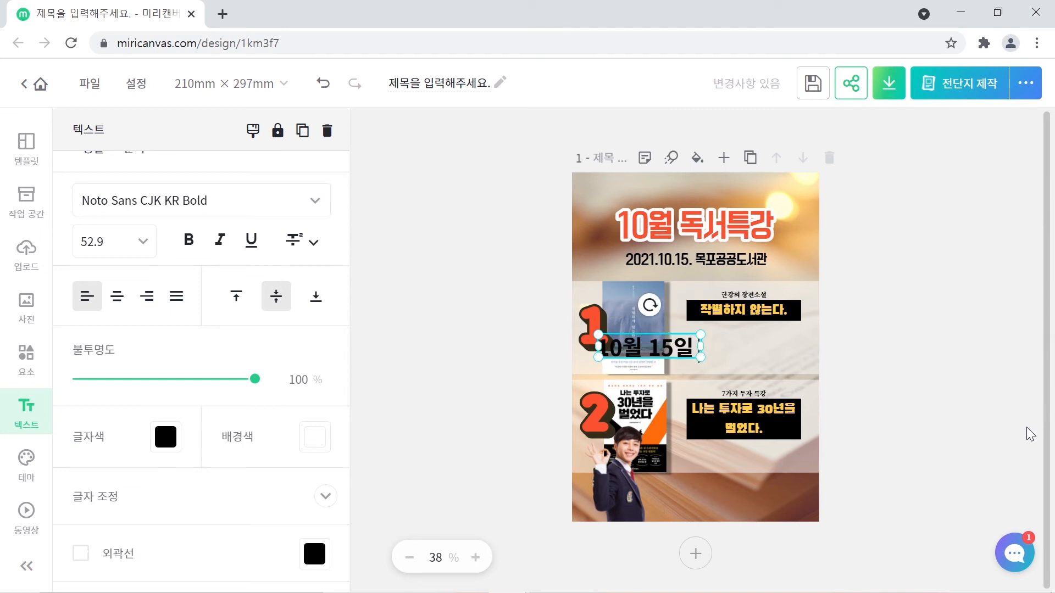
pyautogui.click(929, 371)
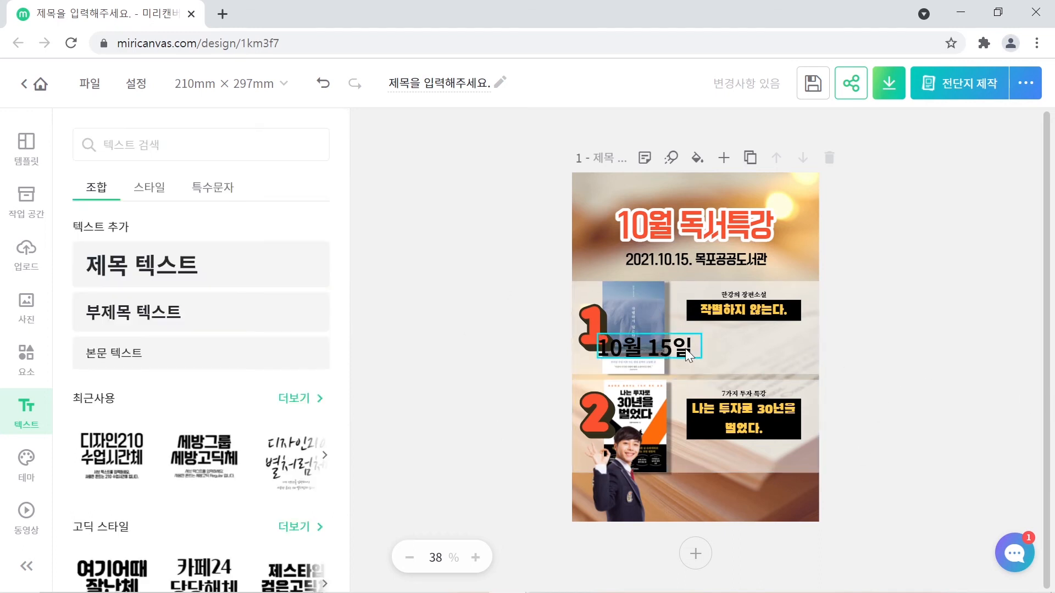
pyautogui.moveTo(687, 354); pyautogui.dragTo(760, 342)
pyautogui.click(761, 355)
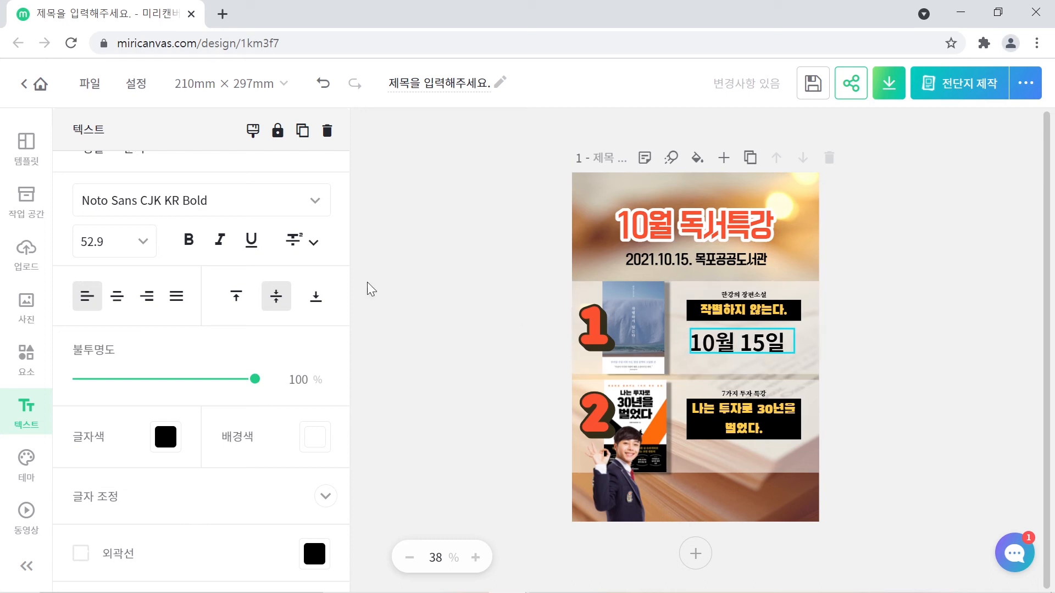
pyautogui.click(117, 297)
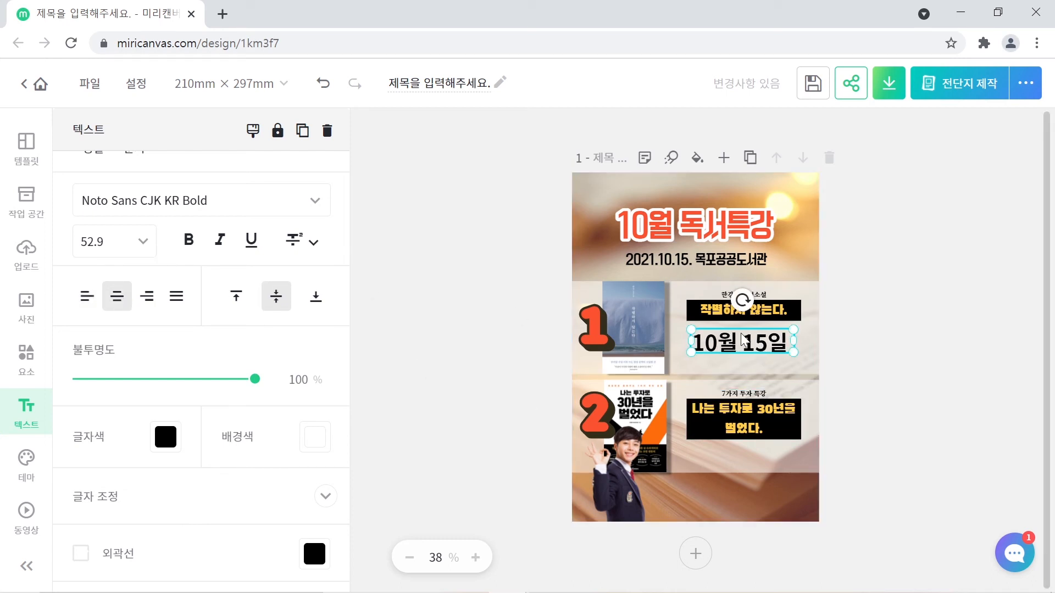
# - Duplicate the date and place the copy under the second book's title
pyautogui.hotkey('ctrl', 'c')
pyautogui.hotkey('ctrl', 'v')
pyautogui.moveTo(742, 349); pyautogui.dragTo(737, 436)
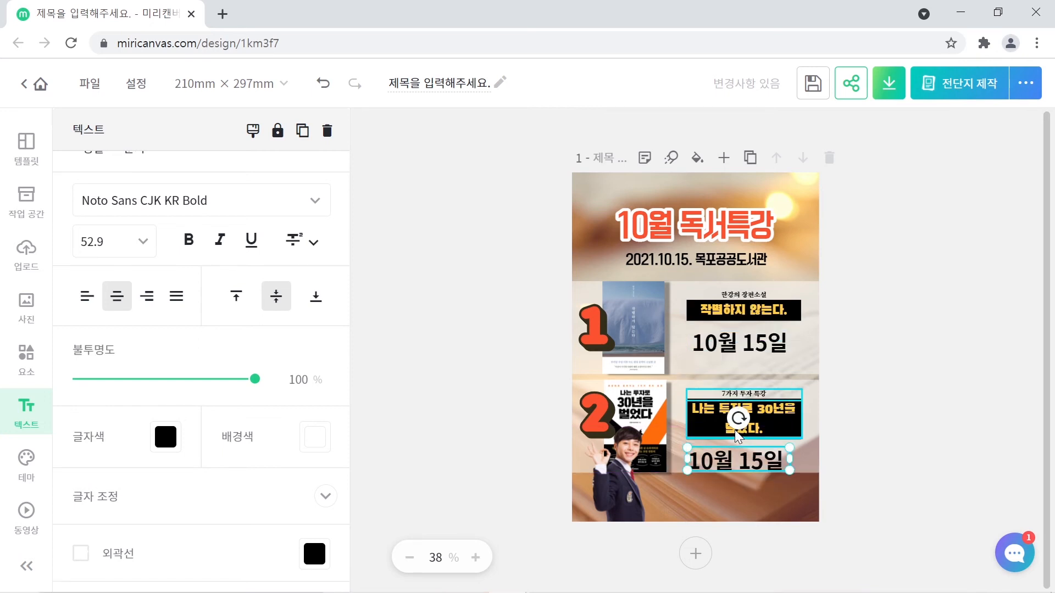
pyautogui.press('Up')
pyautogui.press('Up')
pyautogui.press('Up')
pyautogui.press('Up')
pyautogui.press('Up')
pyautogui.press('Up')
pyautogui.press('Up')
pyautogui.press('Up')
pyautogui.press('Up')
pyautogui.press('Up')
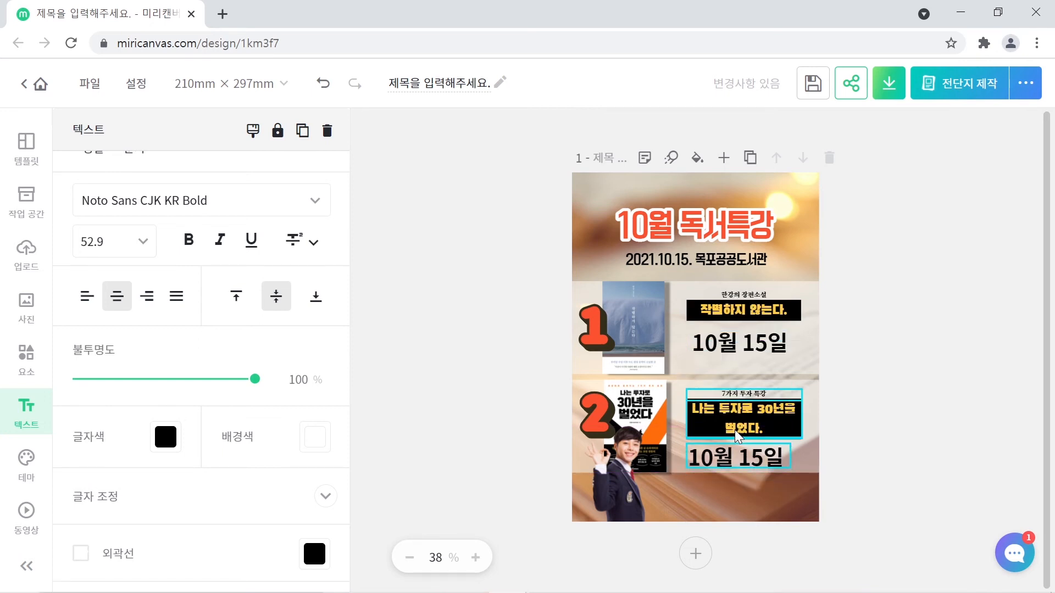
pyautogui.press('Right')
pyautogui.press('Right')
pyautogui.press('Right')
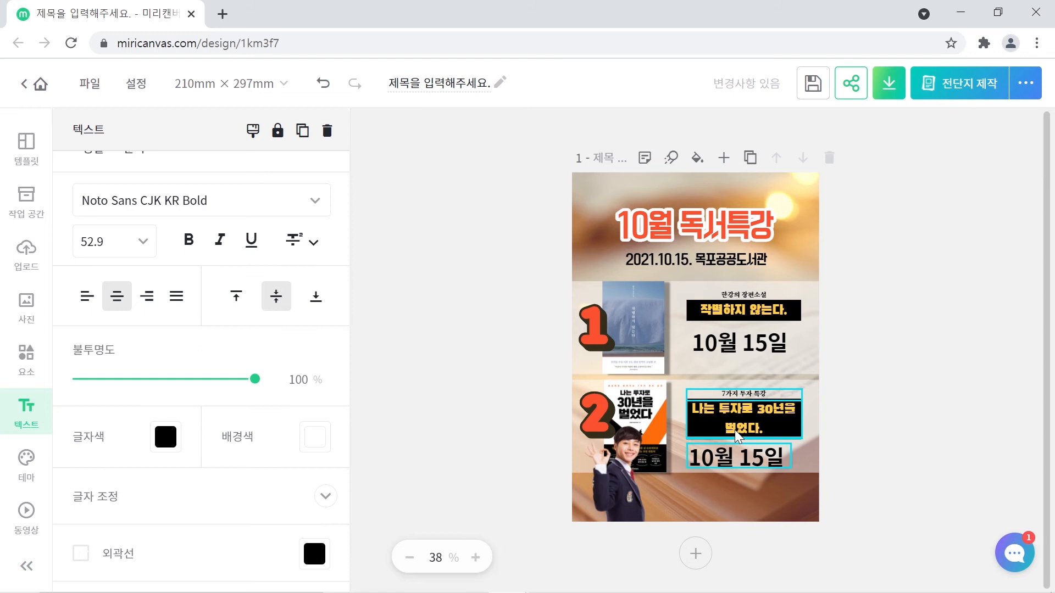
# - Change the copy to '10월 16일' and fine-tune its alignment
pyautogui.doubleClick(755, 457)
pyautogui.press('BackSpace')
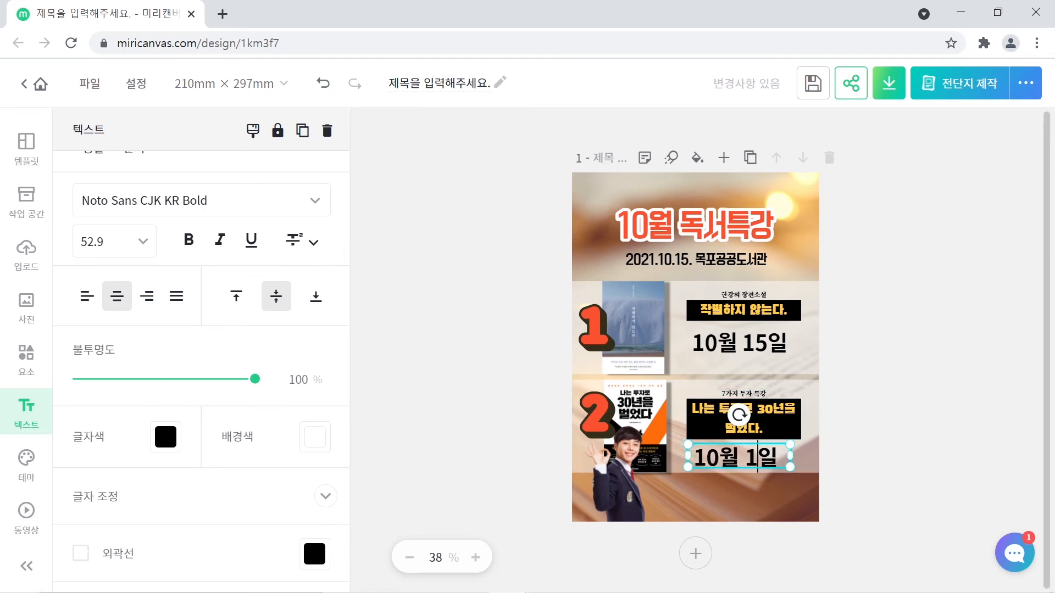
pyautogui.write('6')
pyautogui.click(877, 468)
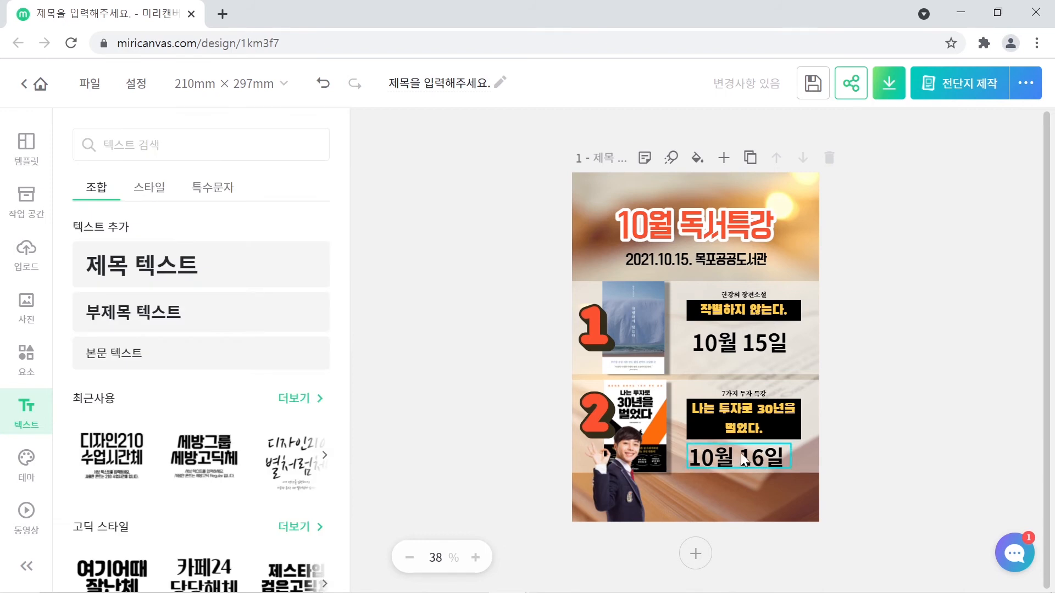
pyautogui.moveTo(741, 453); pyautogui.dragTo(741, 456)
pyautogui.press('Up')
pyautogui.press('Up')
pyautogui.press('Up')
pyautogui.press('Up')
pyautogui.press('Up')
pyautogui.press('Up')
pyautogui.press('Up')
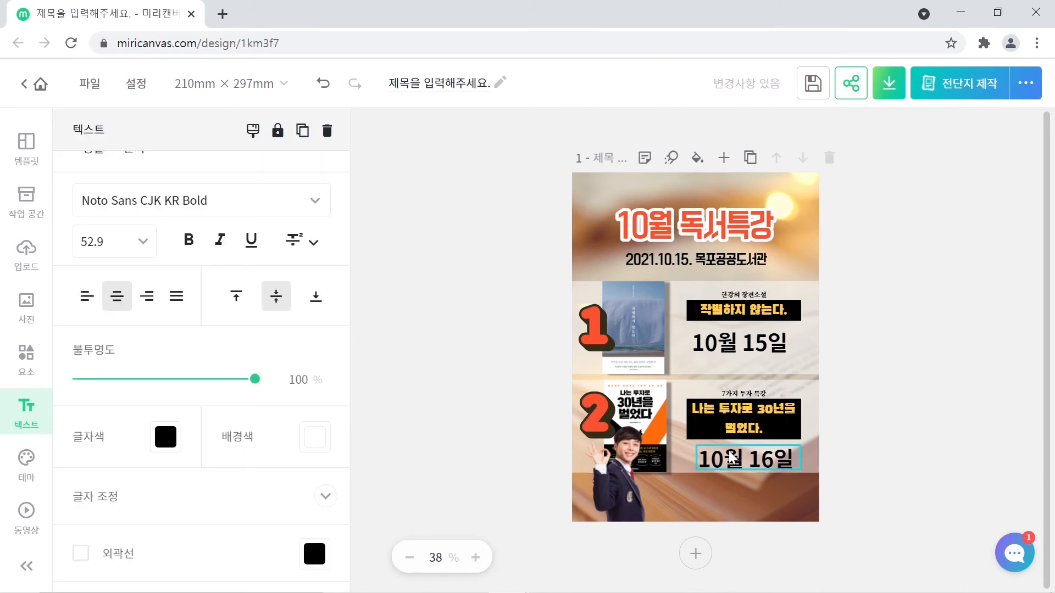
pyautogui.press('Left')
pyautogui.press('Left')
pyautogui.press('Left')
pyautogui.press('Left')
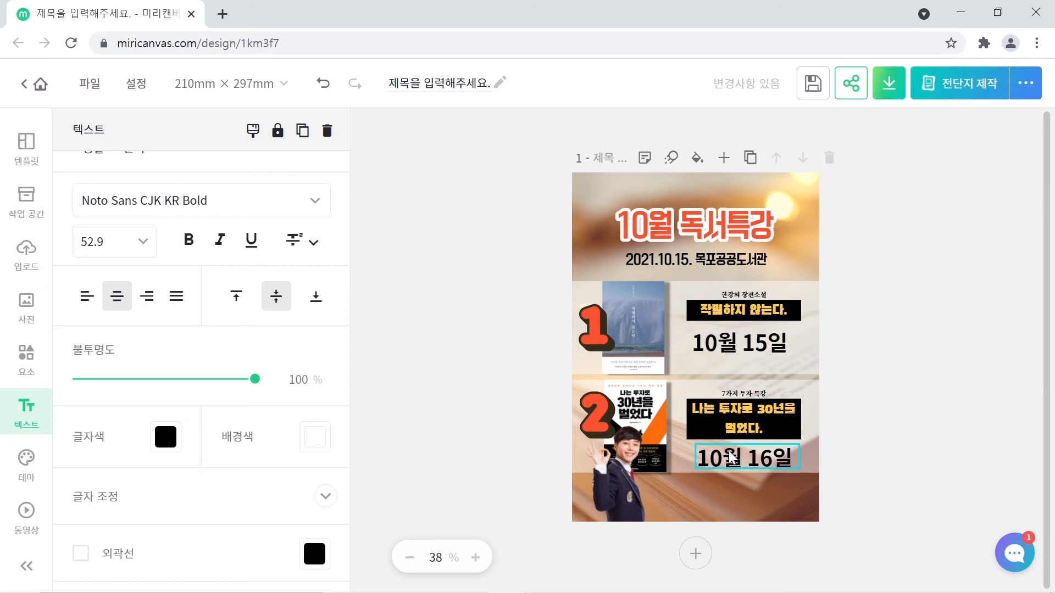
pyautogui.click(890, 458)
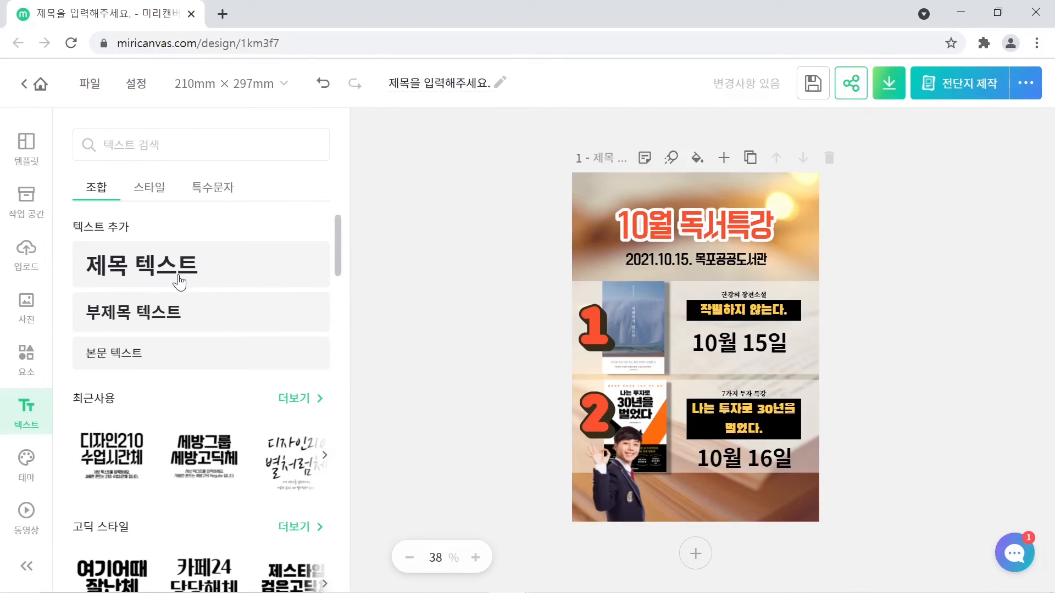
# - Add a bottom-strip subtitle box reading '전라남도 목포시' with the library's phone number below
pyautogui.click(144, 322)
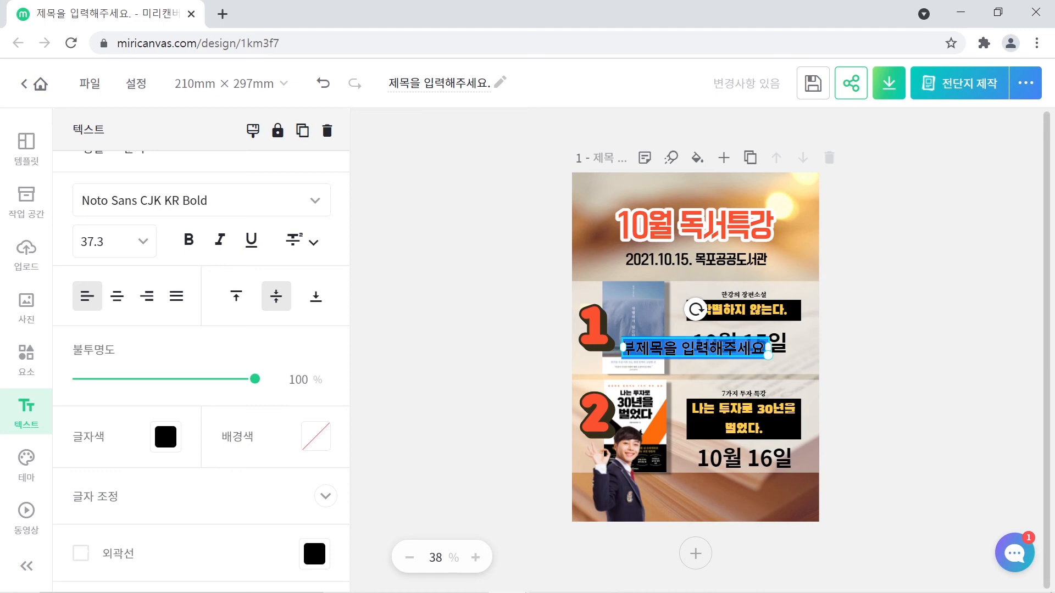
pyautogui.click(904, 320)
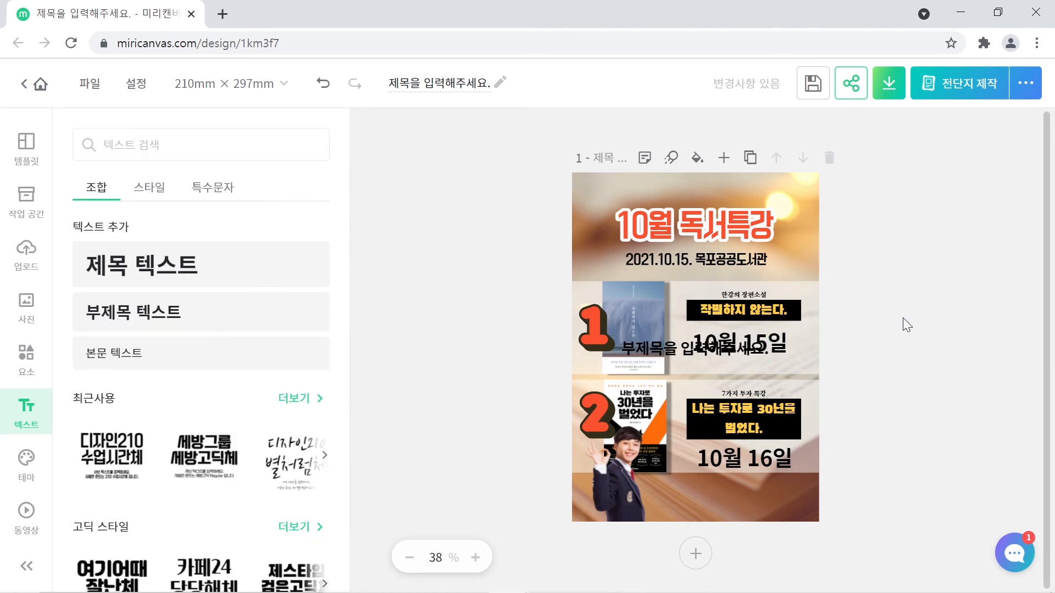
pyautogui.moveTo(725, 348); pyautogui.dragTo(757, 472)
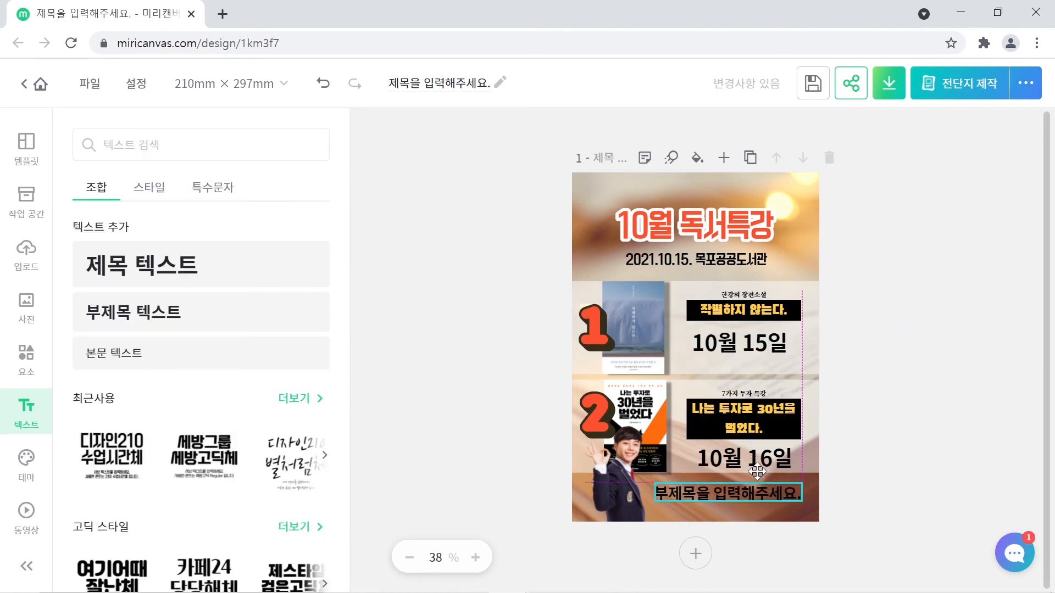
pyautogui.doubleClick(715, 492)
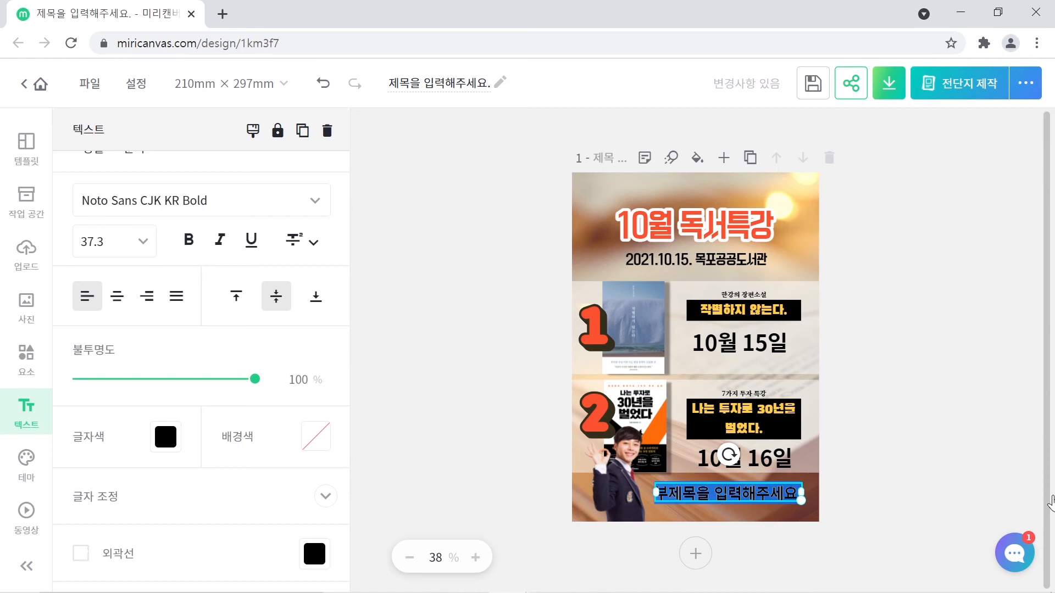
pyautogui.write('전라남')
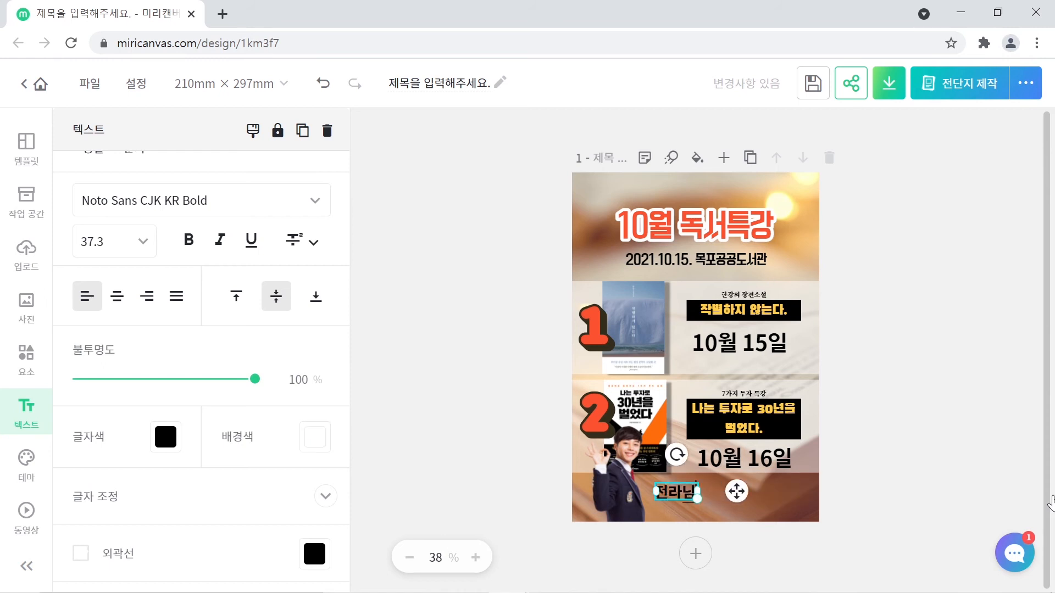
pyautogui.write('도 목포시')
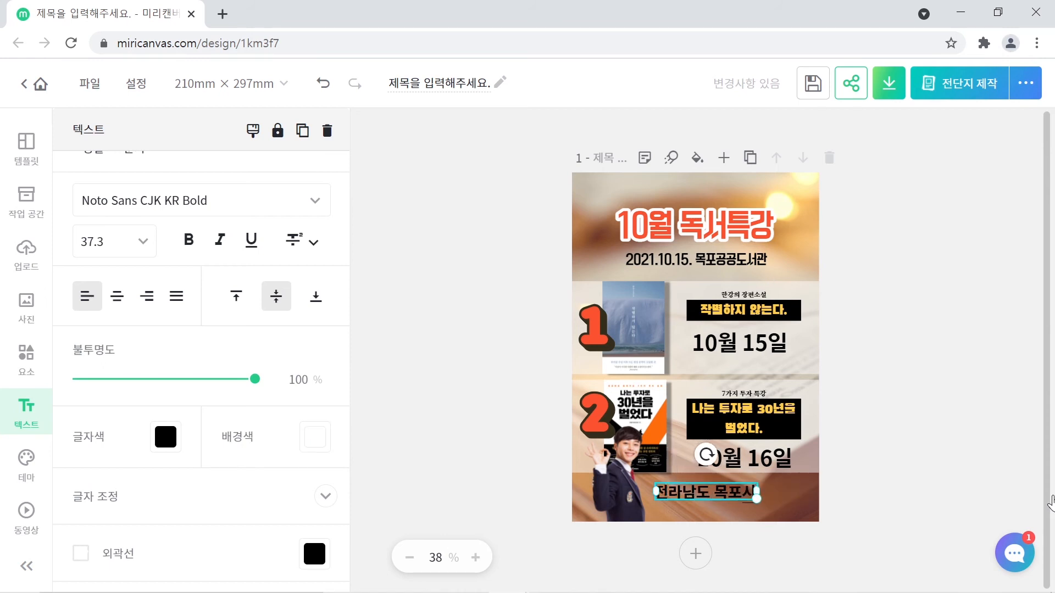
pyautogui.press('Return')
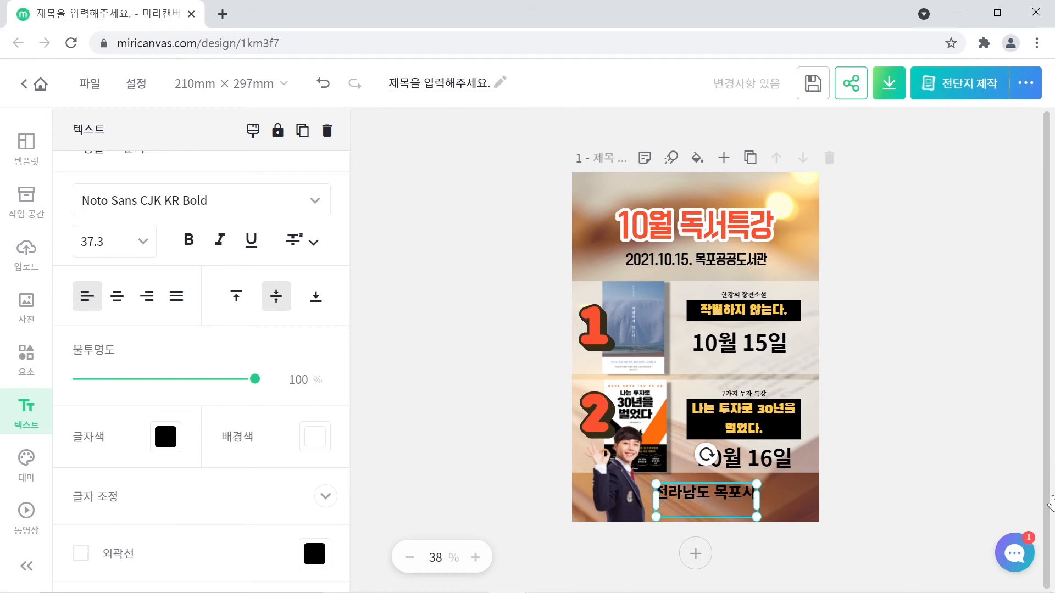
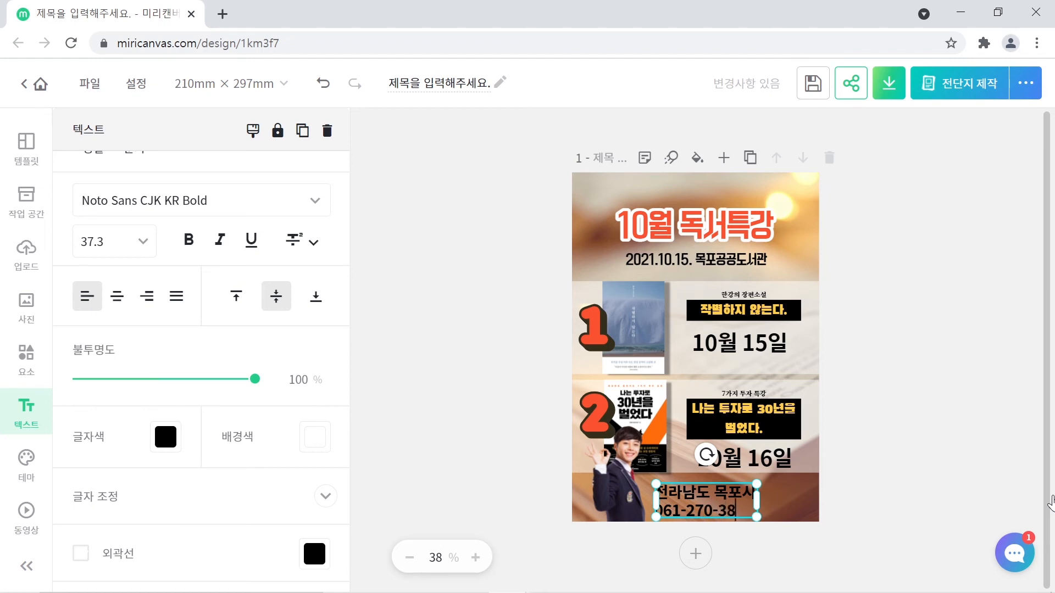
pyautogui.click(881, 482)
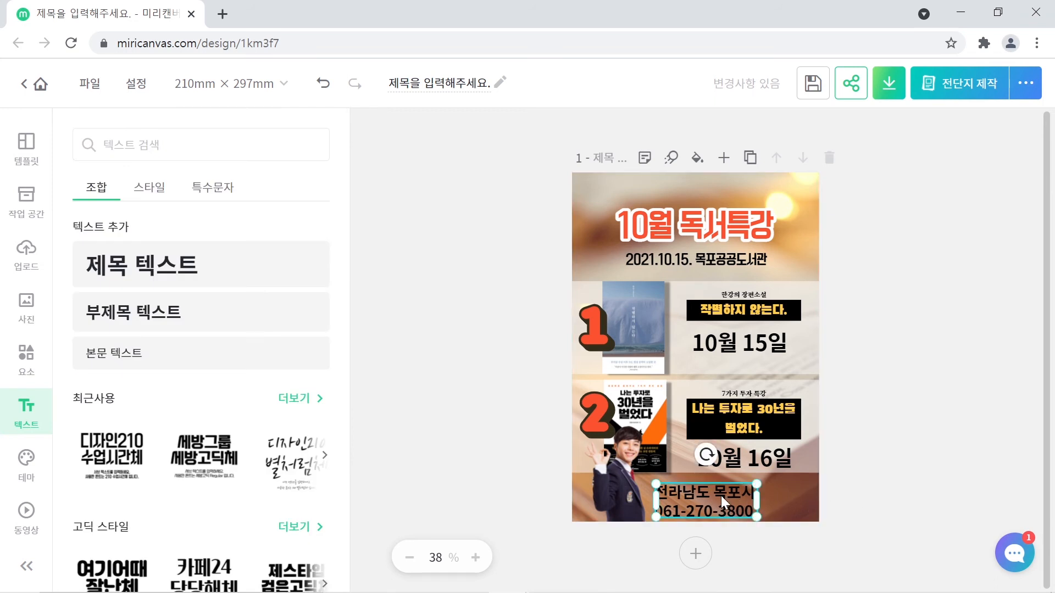
pyautogui.moveTo(721, 496); pyautogui.dragTo(746, 495)
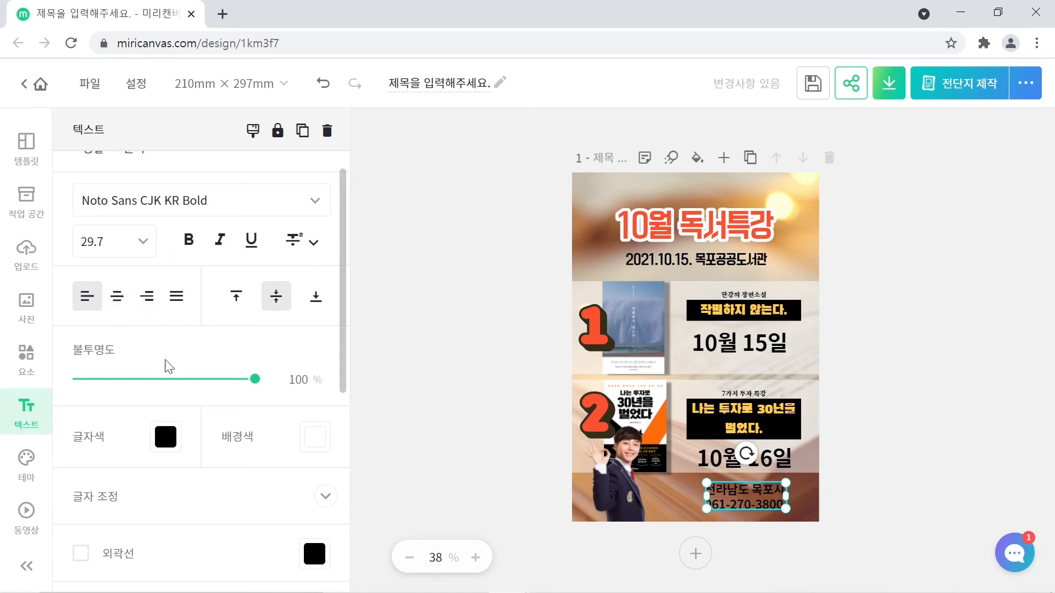
# - Make the footer text white
pyautogui.click(165, 438)
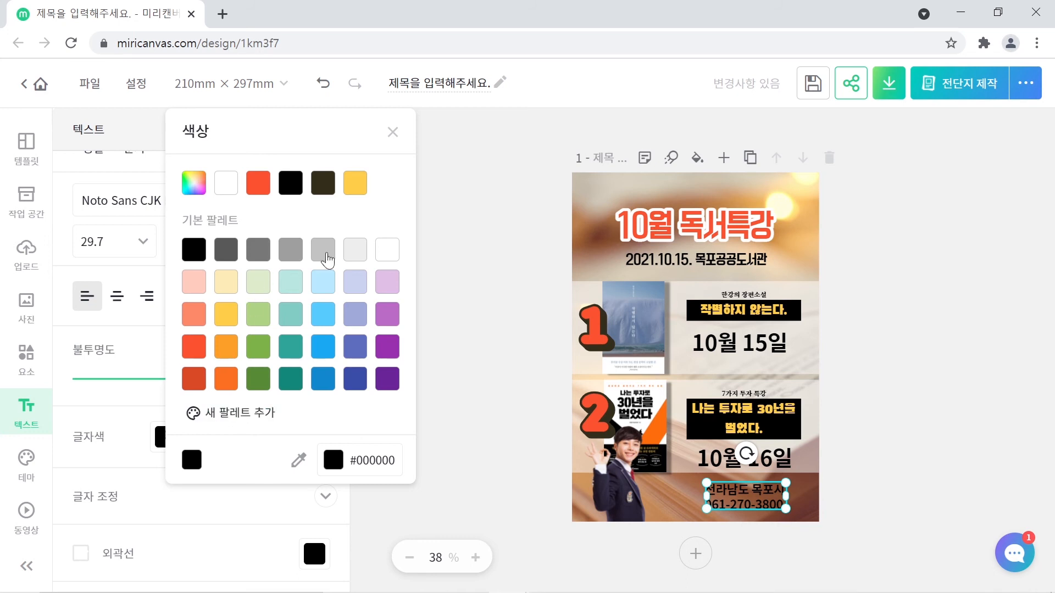
pyautogui.click(387, 253)
pyautogui.click(904, 491)
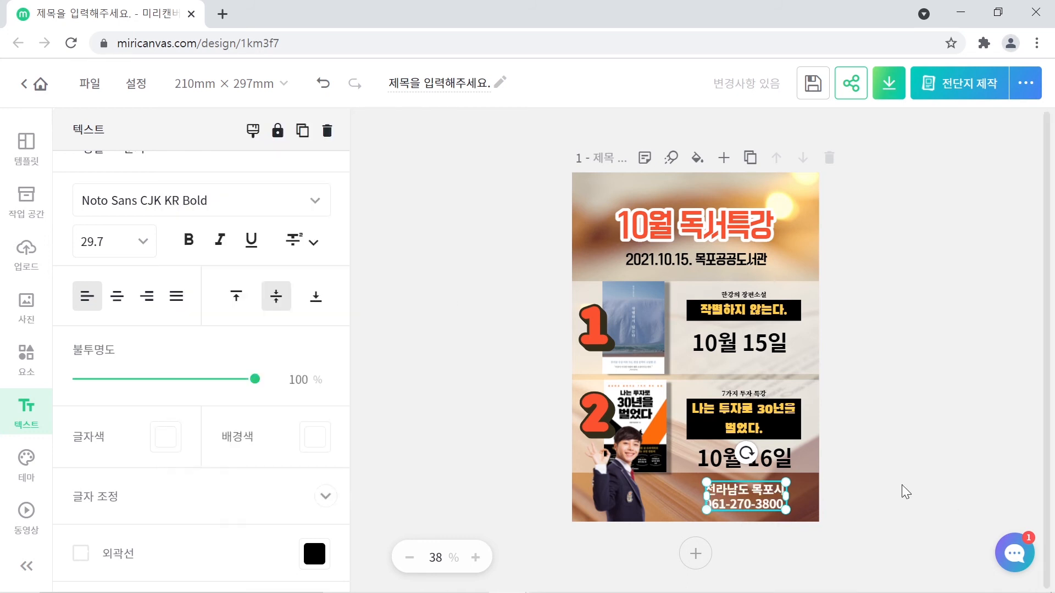
pyautogui.click(902, 490)
# - Shift the footer text left to centre it in the bottom strip
pyautogui.moveTo(750, 496); pyautogui.dragTo(710, 495)
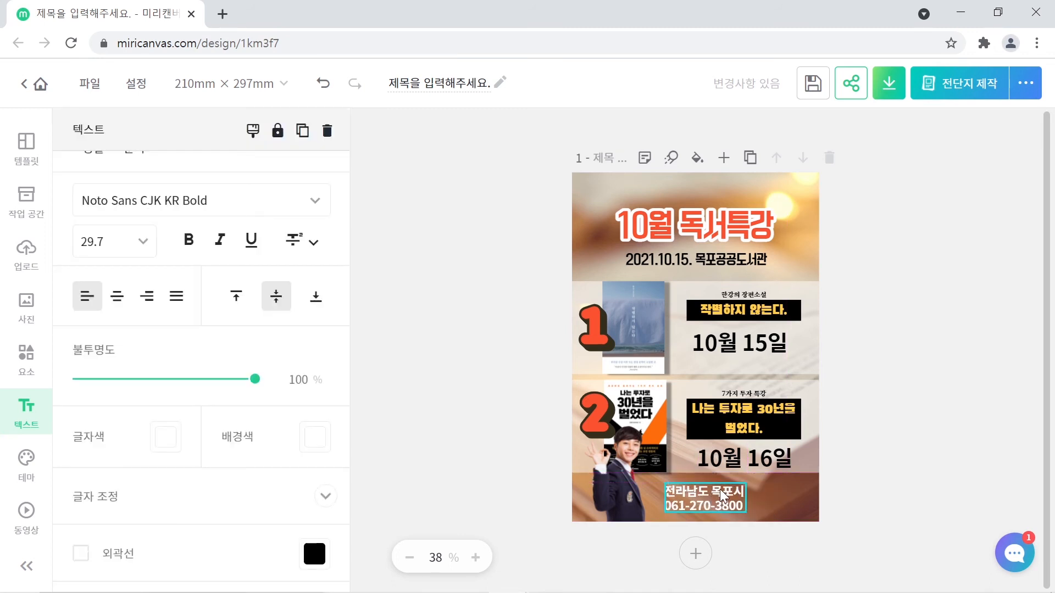
pyautogui.press('Left')
pyautogui.press('Left')
pyautogui.press('Left')
pyautogui.press('Left')
pyautogui.press('Left')
pyautogui.press('Left')
pyautogui.press('Left')
pyautogui.press('Left')
pyautogui.press('Left')
pyautogui.press('Left')
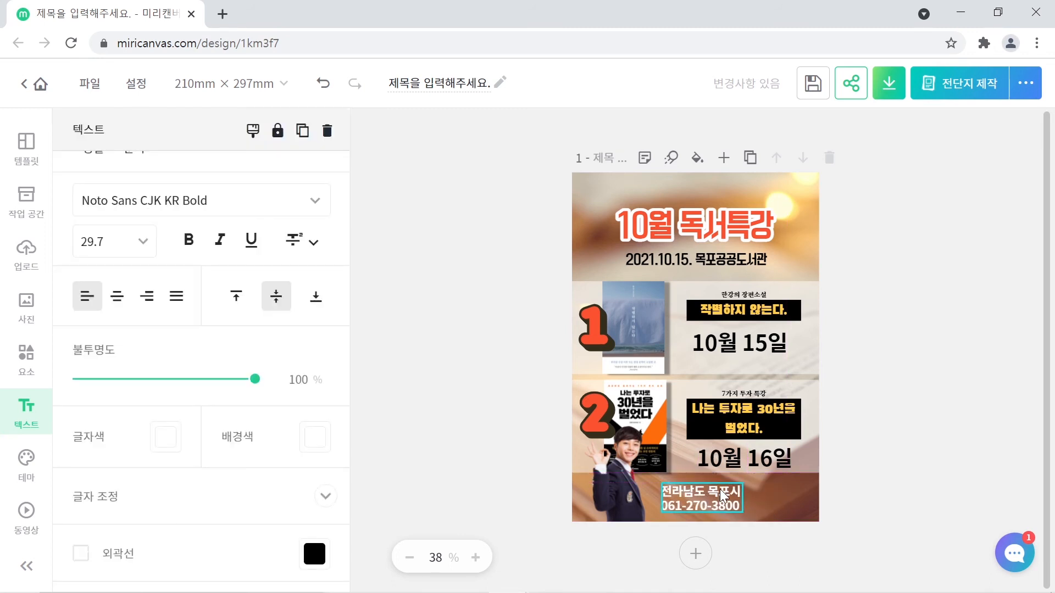
pyautogui.press('Left')
pyautogui.press('Left')
pyautogui.press('Left')
pyautogui.press('Left')
pyautogui.press('Left')
pyautogui.press('Left')
pyautogui.press('Left')
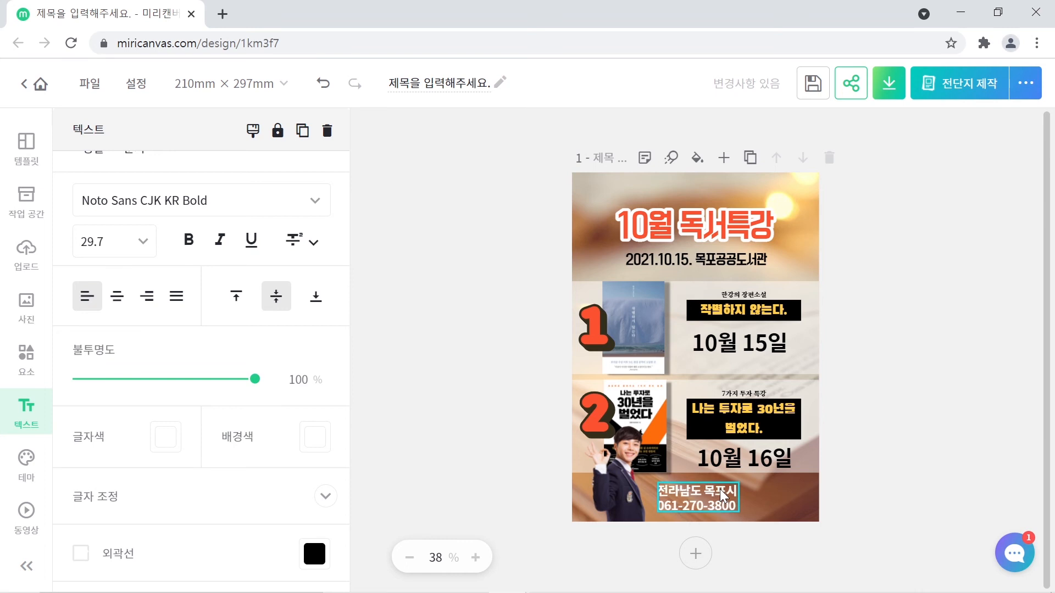
pyautogui.press('Left')
pyautogui.press('Left')
pyautogui.press('Left')
pyautogui.press('Left')
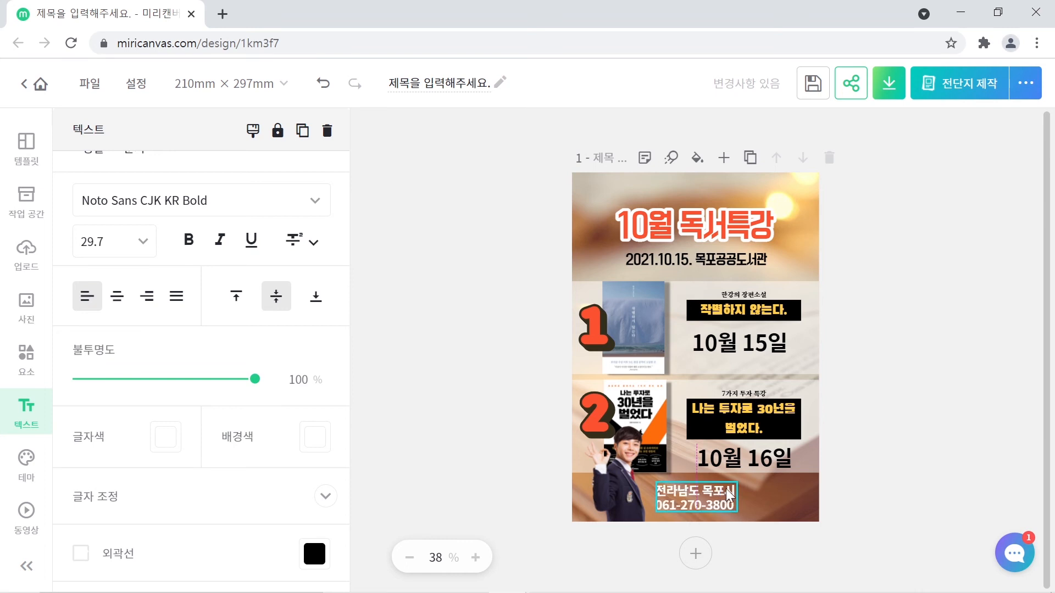
pyautogui.click(936, 472)
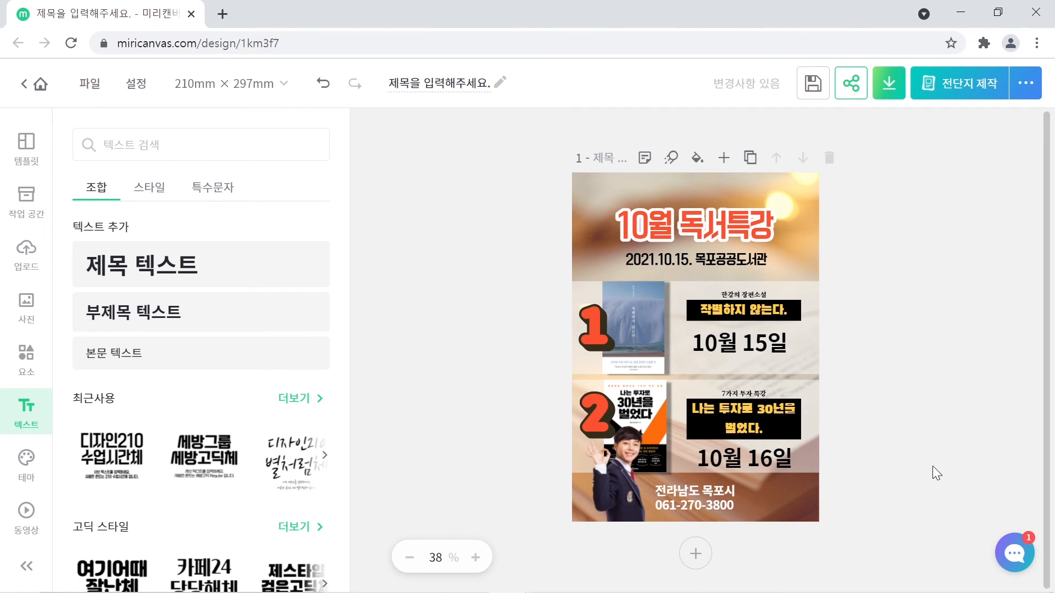
pyautogui.click(691, 496)
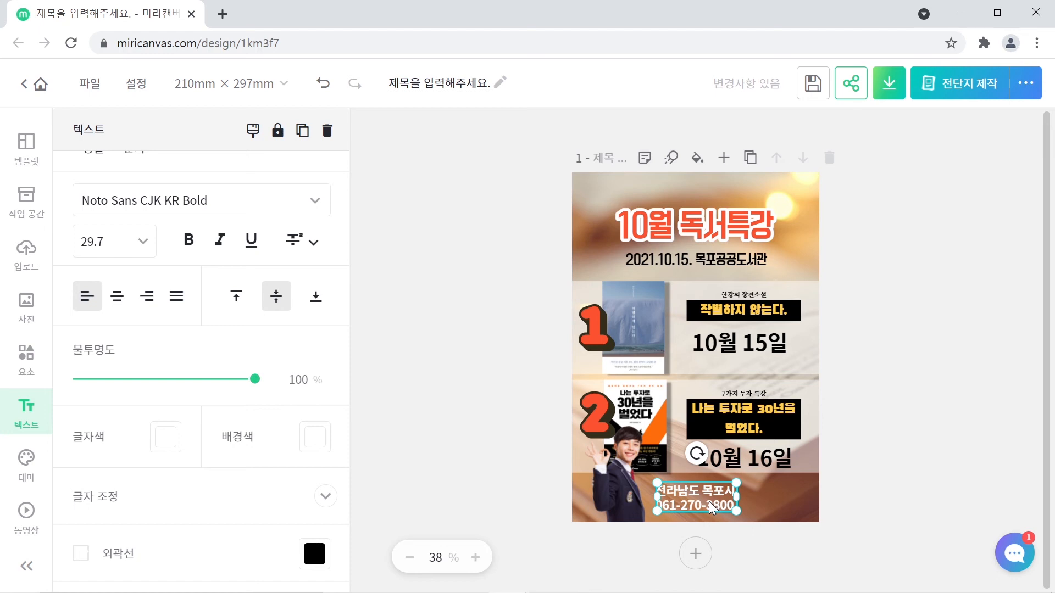
# - Paste a footer copy beside it and replace its text with the Monday-closure and 10:00 hours note
pyautogui.hotkey('ctrl', 'v')
pyautogui.moveTo(691, 491); pyautogui.dragTo(768, 490)
pyautogui.doubleClick(769, 500)
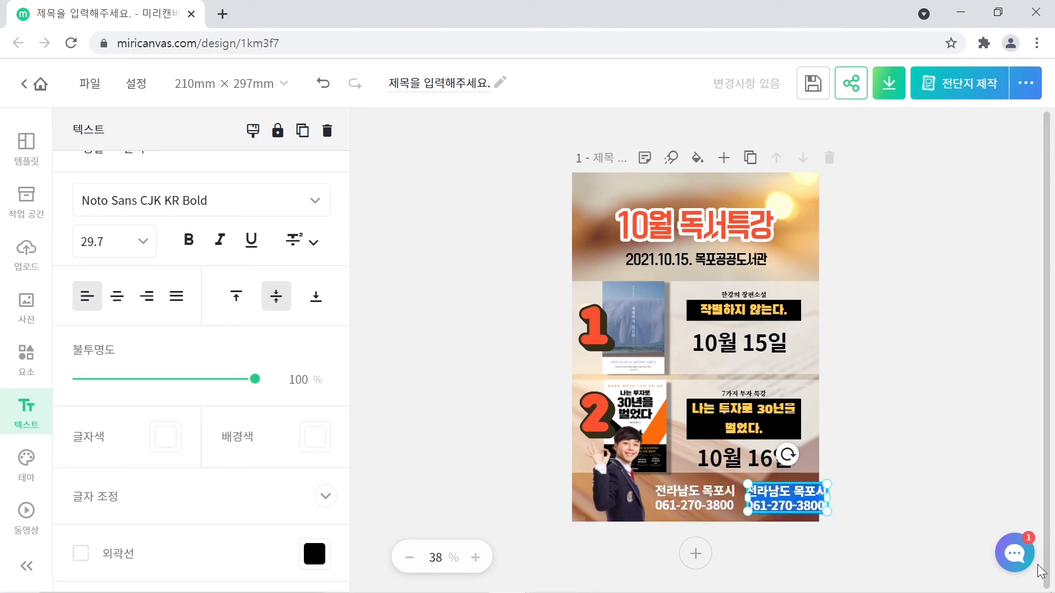
pyautogui.write('유')
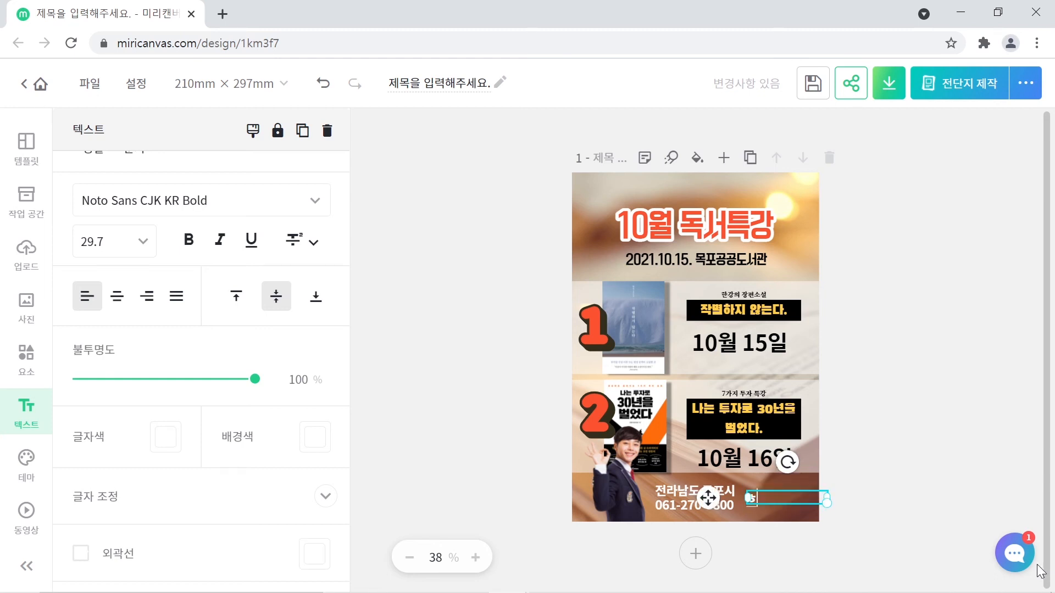
pyautogui.write('매주 이')
pyautogui.write('요이')
pyautogui.write(' ㅎ')
pyautogui.write('휴관')
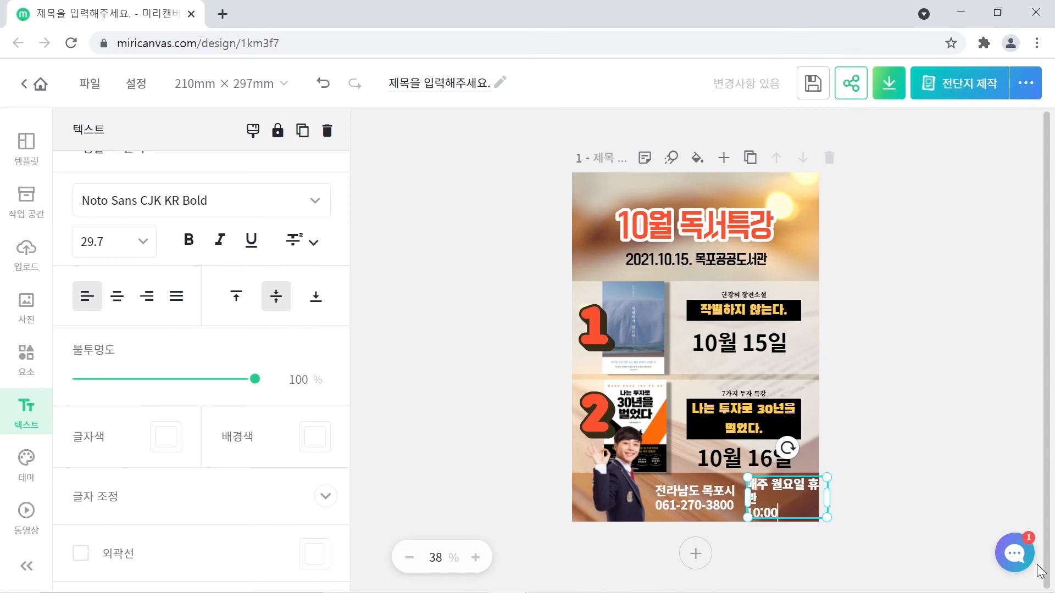
pyautogui.write('10:00안내시작')
# - Resize the hours text box and settle it at the poster's bottom right
pyautogui.click(894, 469)
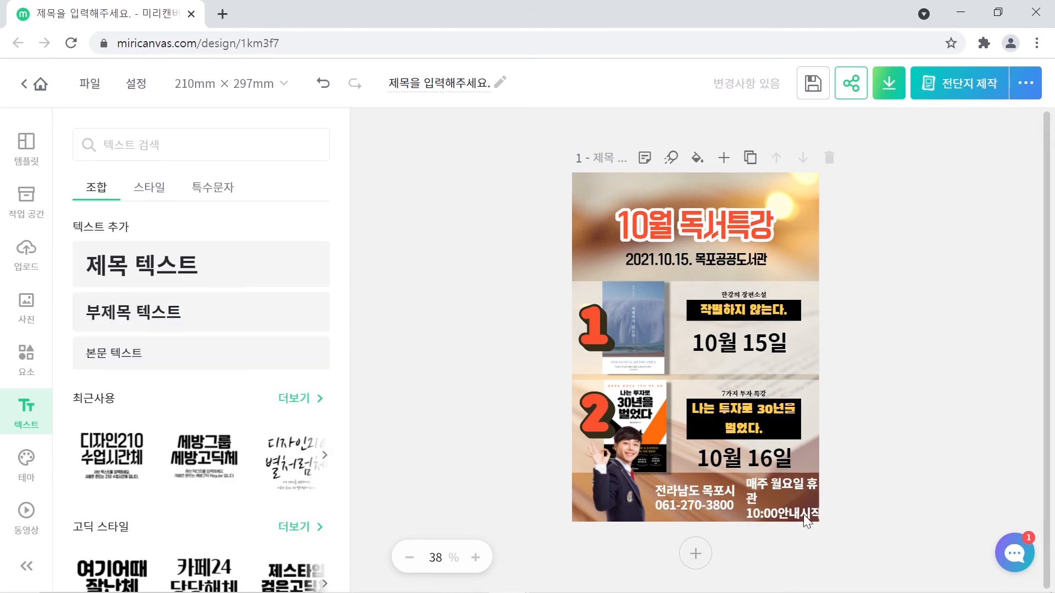
pyautogui.click(815, 491)
pyautogui.moveTo(827, 494); pyautogui.dragTo(780, 501)
pyautogui.click(814, 489)
pyautogui.click(898, 505)
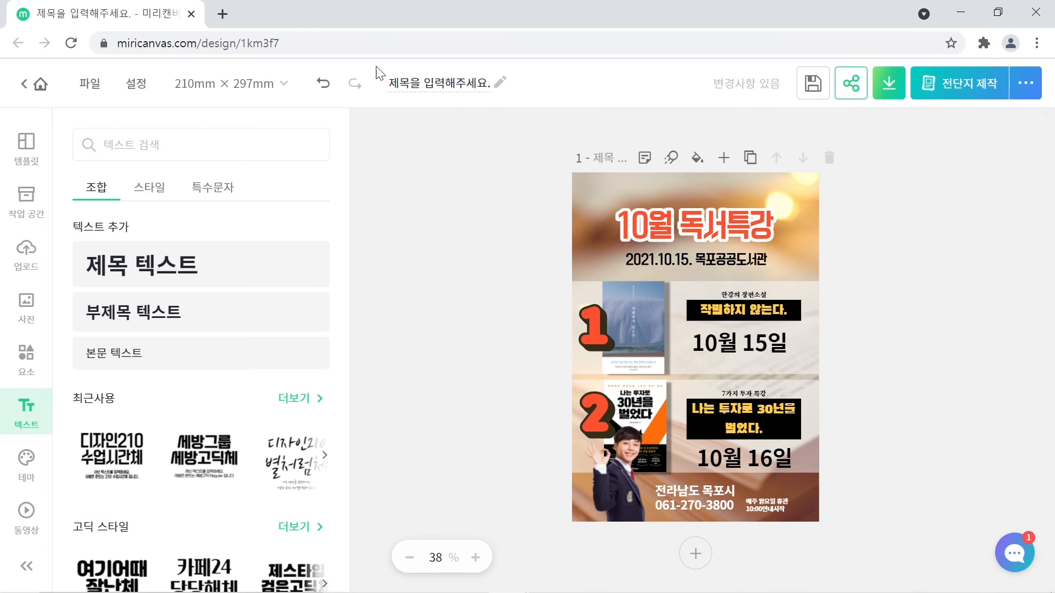
# - Enter '10월' as the design title
pyautogui.moveTo(373, 56)
pyautogui.mouseDown()
pyautogui.moveTo(456, 99)
pyautogui.moveTo(526, 107)
pyautogui.mouseUp()
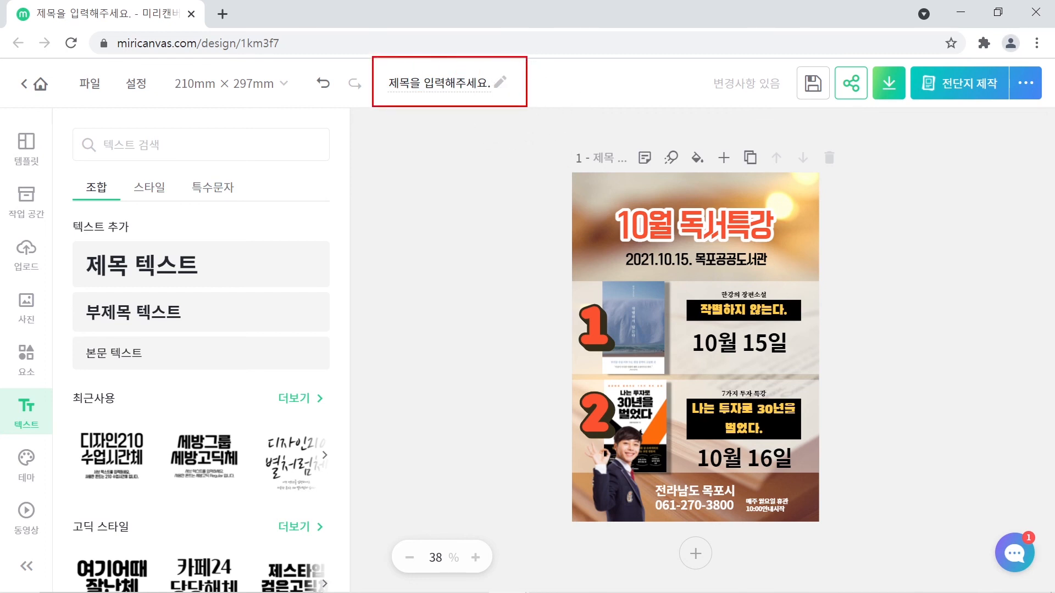
pyautogui.click(439, 84)
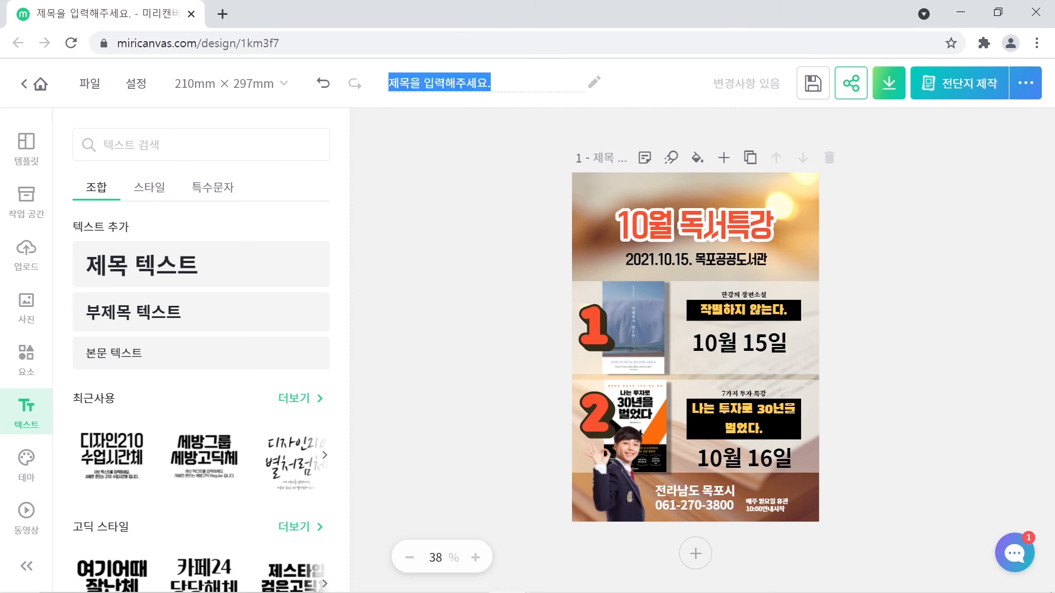
pyautogui.write('10월')
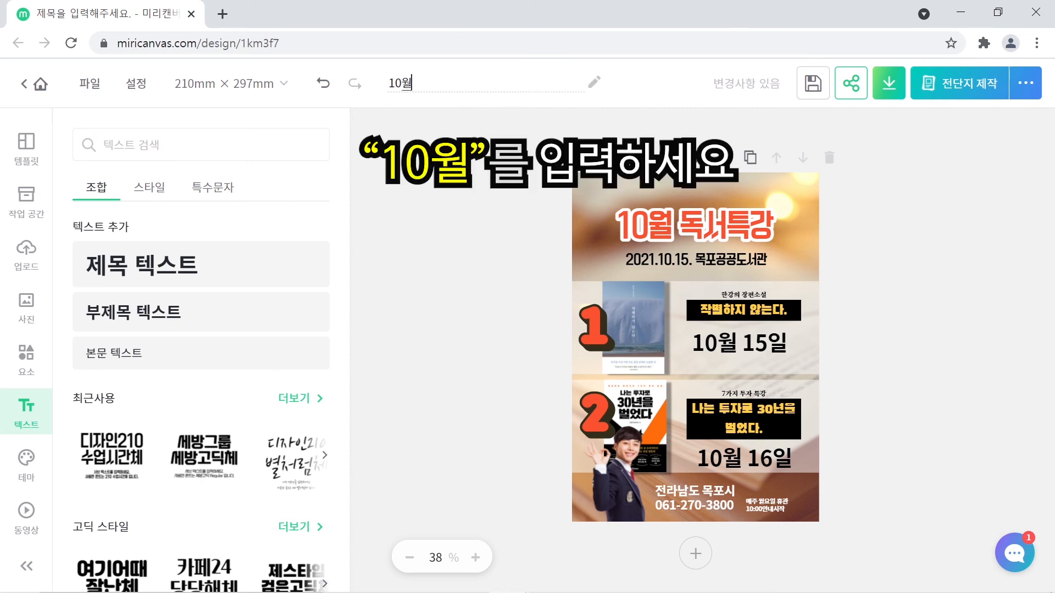
pyautogui.press('Return')
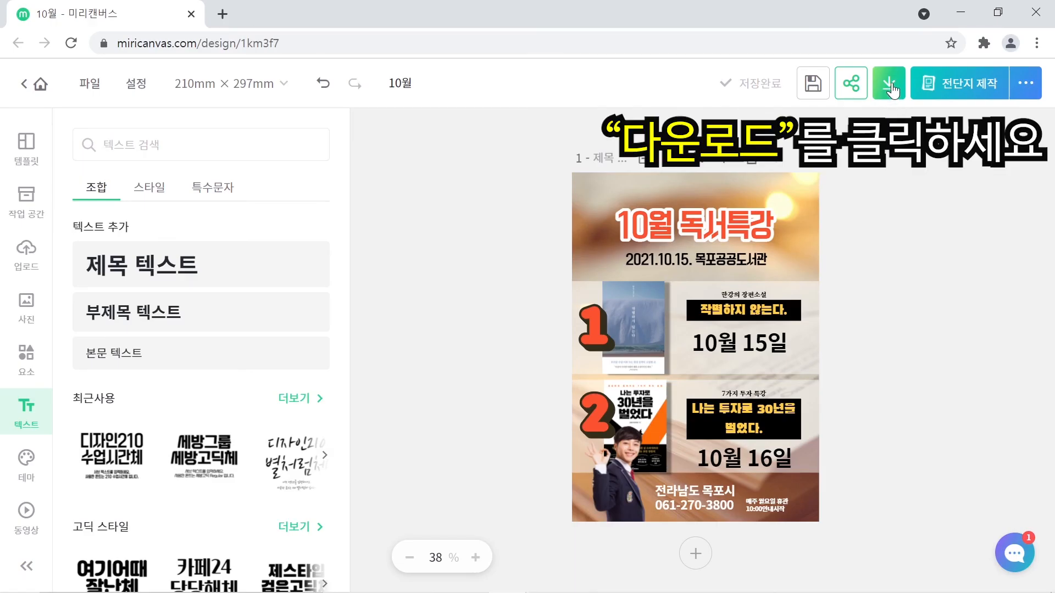
# - Pick the print-quality JPG format in the download options and start the download
pyautogui.click(890, 84)
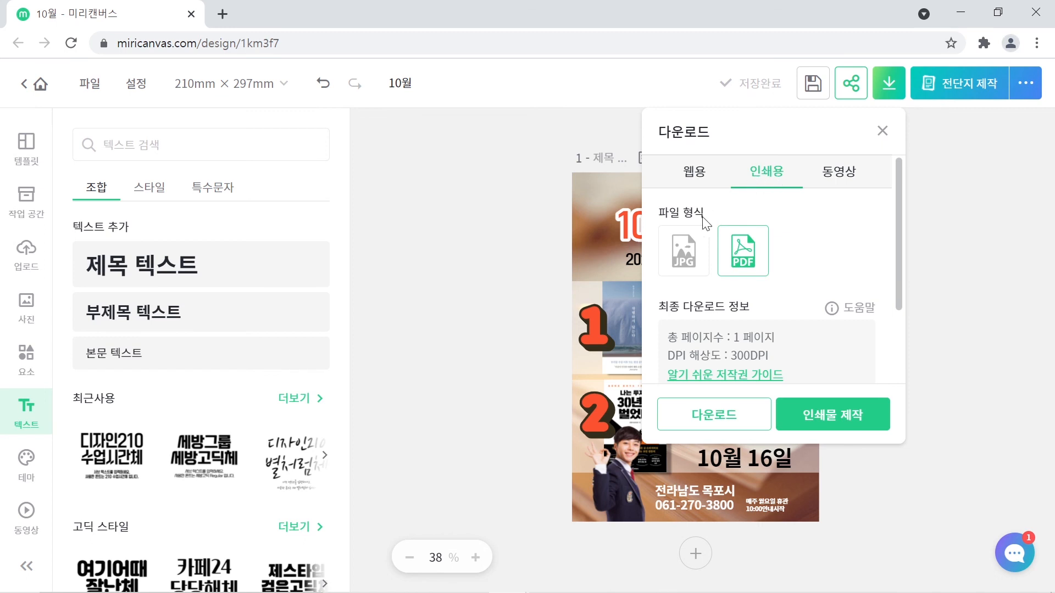
pyautogui.click(696, 250)
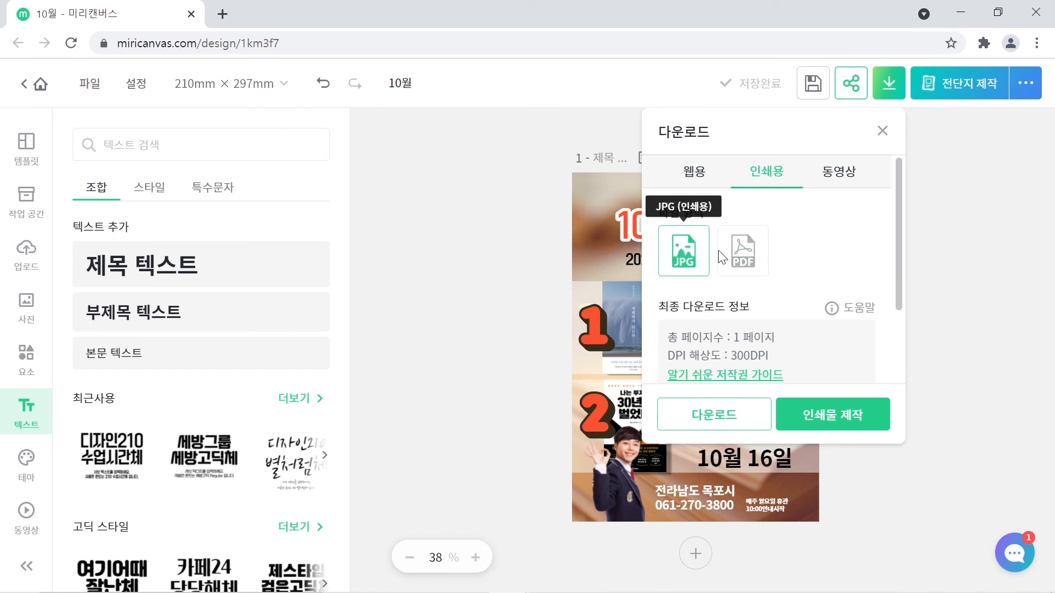
pyautogui.click(745, 256)
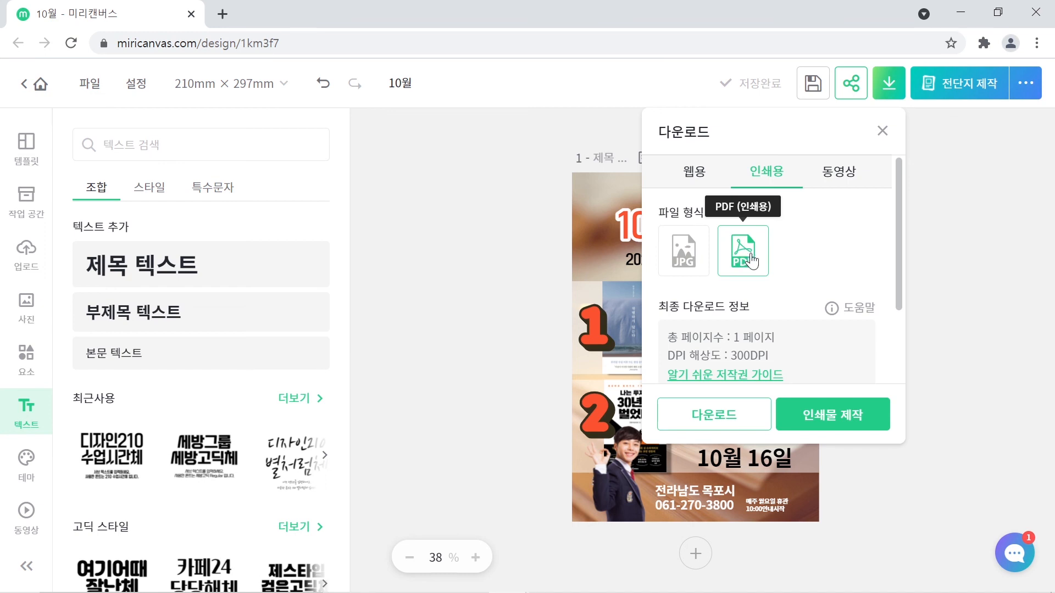
pyautogui.click(682, 267)
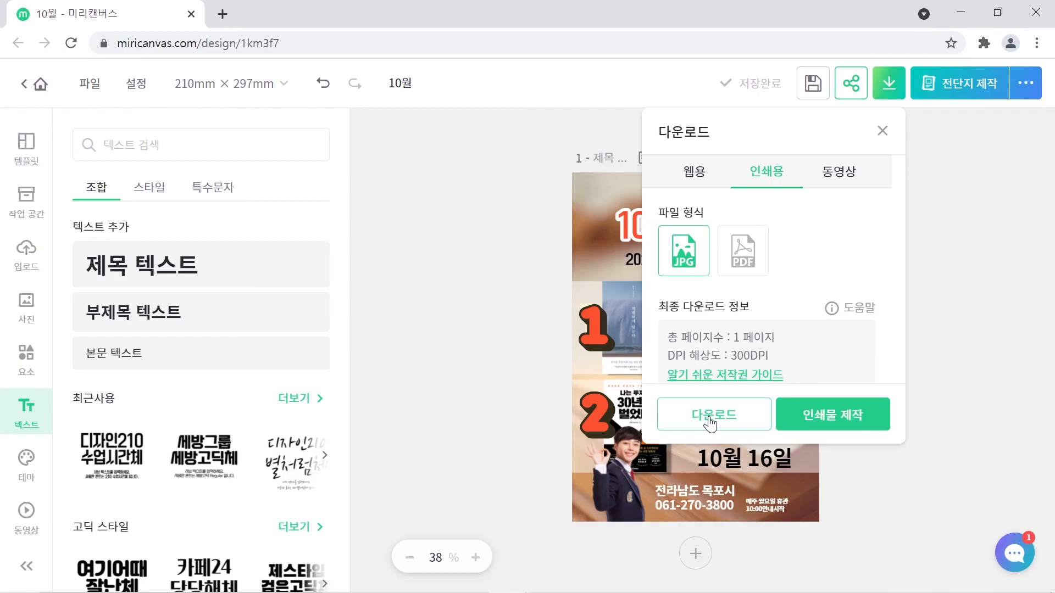
pyautogui.click(710, 418)
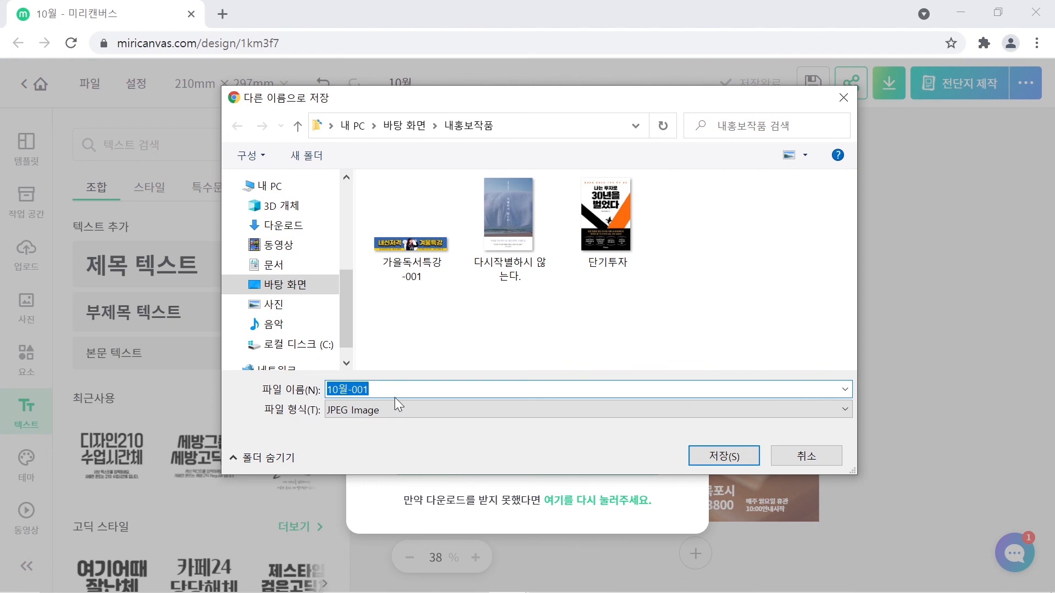
# - Save the JPG as '10월-001' in the desktop 내홍보작품 folder
pyautogui.moveTo(503, 104); pyautogui.dragTo(511, 147)
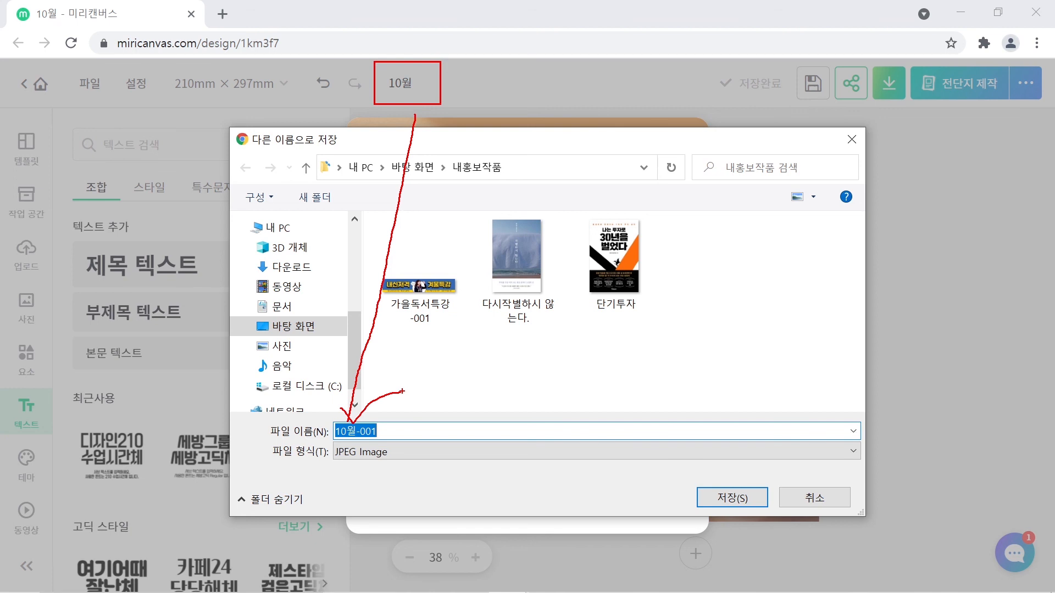
pyautogui.click(733, 497)
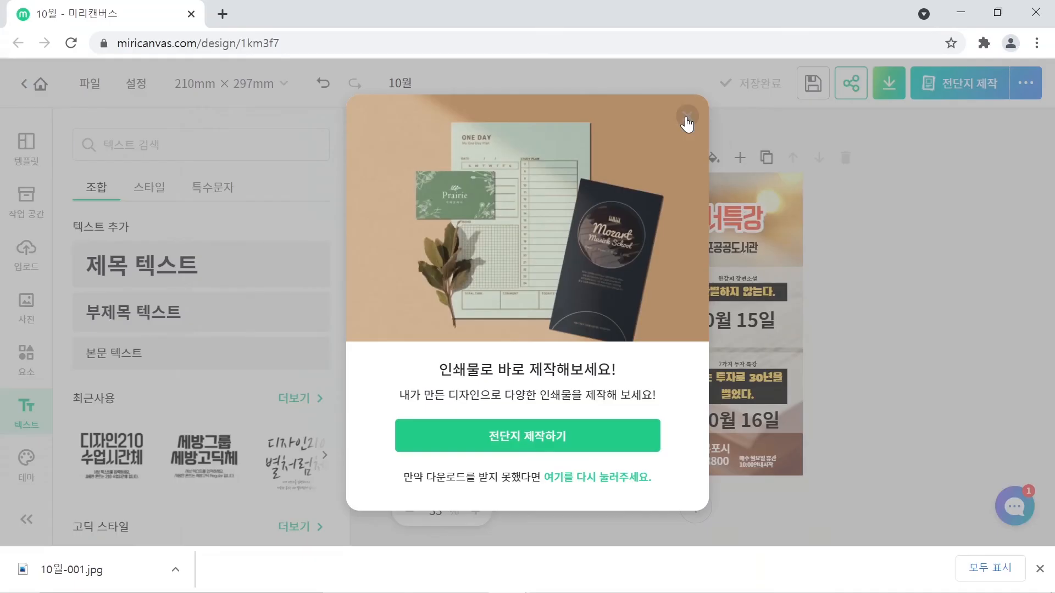
# - Close the print promotion and open the folder containing the downloaded 10월-001.jpg
pyautogui.click(687, 118)
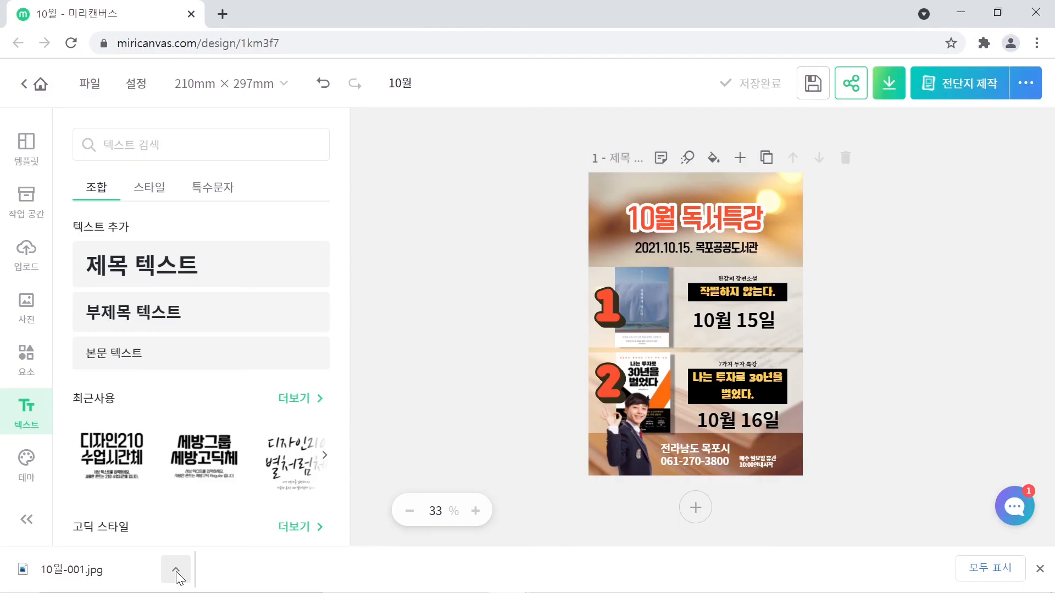
pyautogui.click(175, 571)
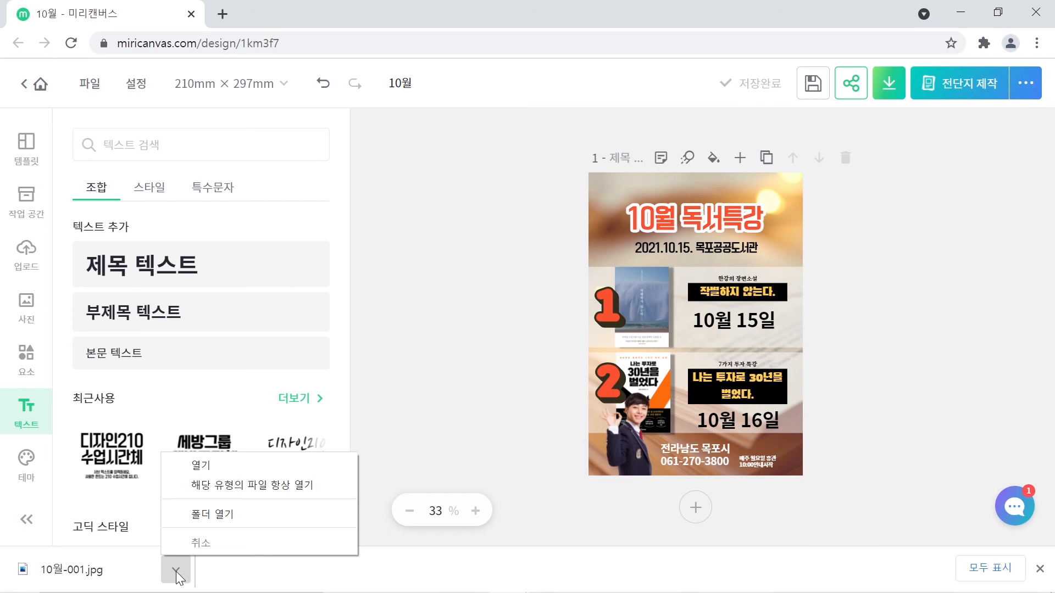
pyautogui.click(204, 515)
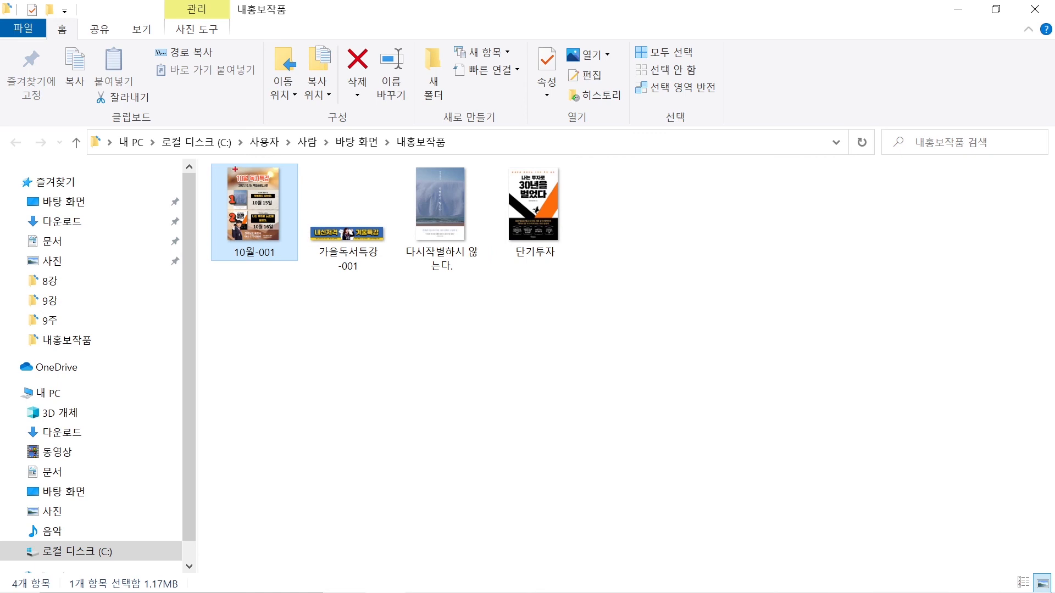
# - Open 10월-001 from the 내홍보작품 folder in the 사진 app
pyautogui.moveTo(211, 158); pyautogui.dragTo(298, 266)
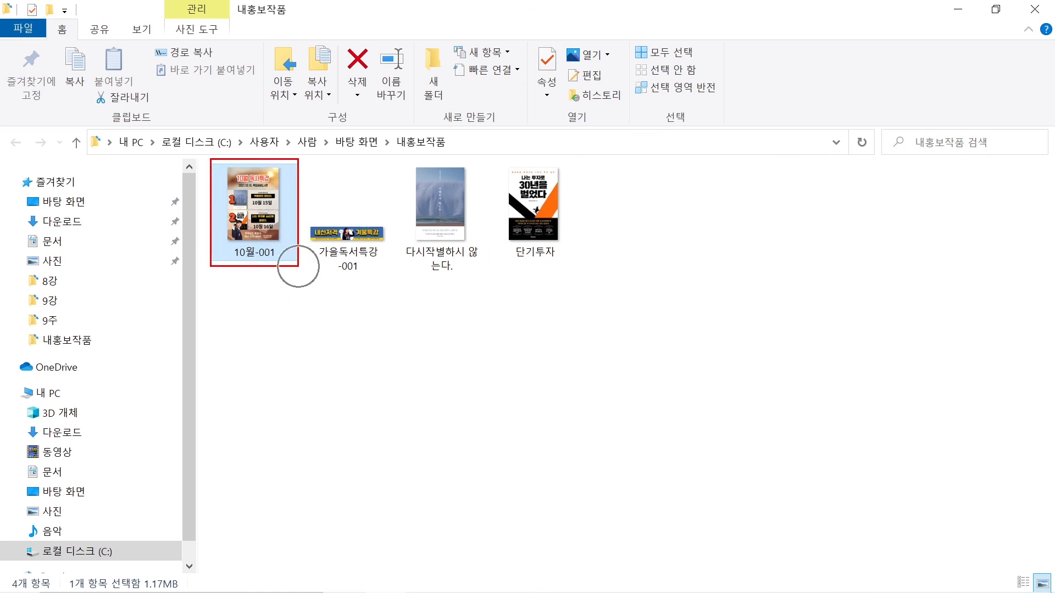
pyautogui.press('Escape')
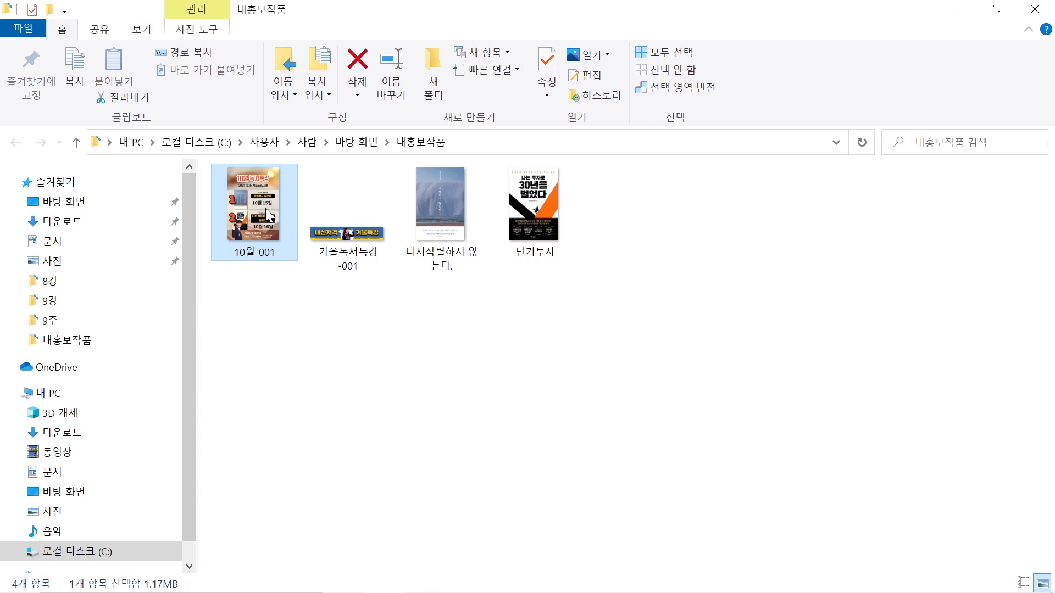
pyautogui.doubleClick(269, 215)
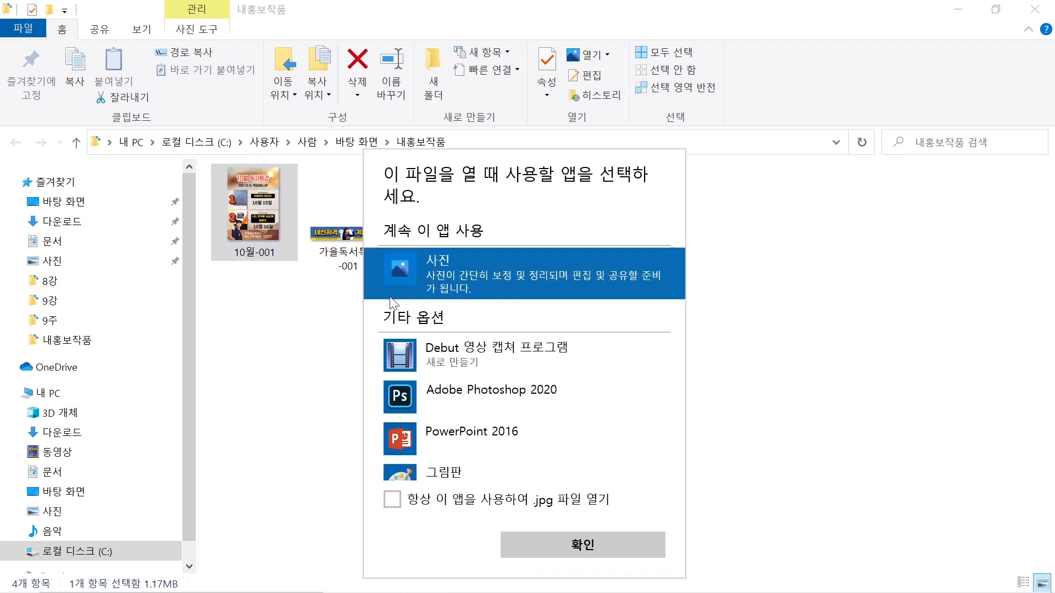
pyautogui.click(455, 472)
pyautogui.click(466, 268)
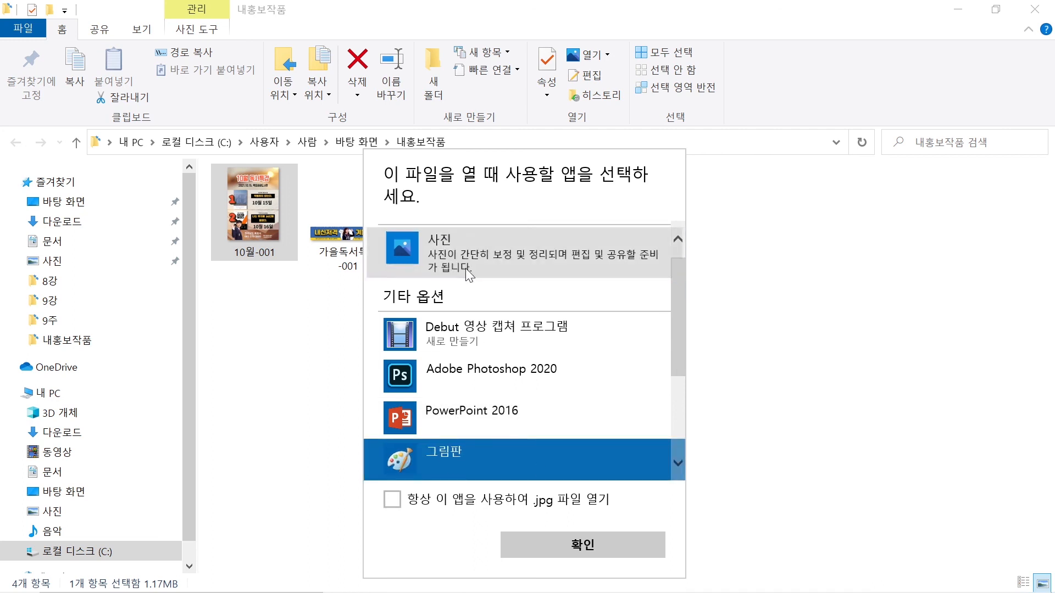
pyautogui.click(605, 538)
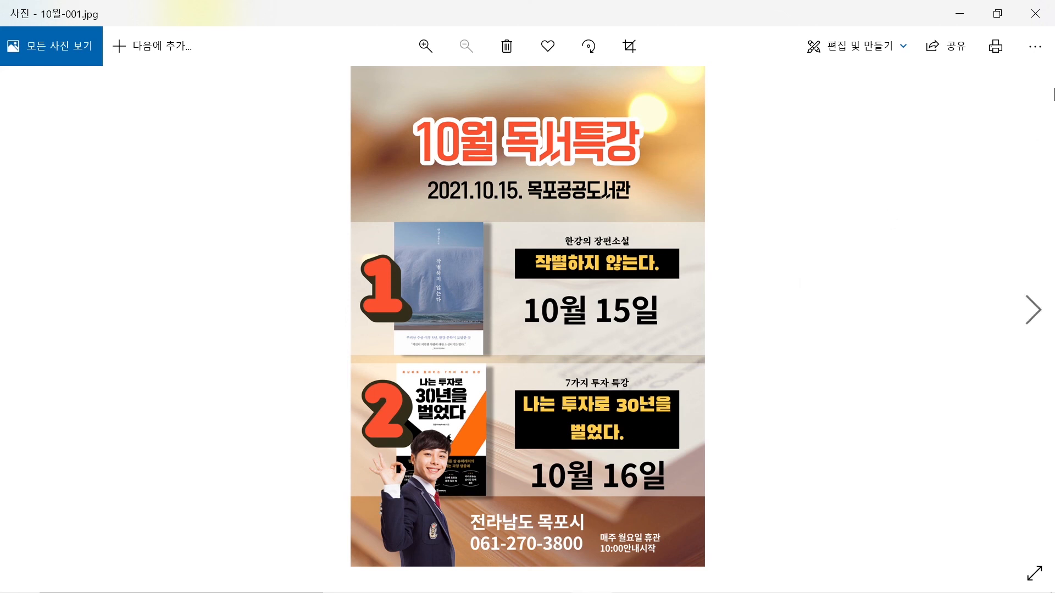
# - Review the 10월-001 poster in Photos, then close the viewer
pyautogui.click(1050, 11)
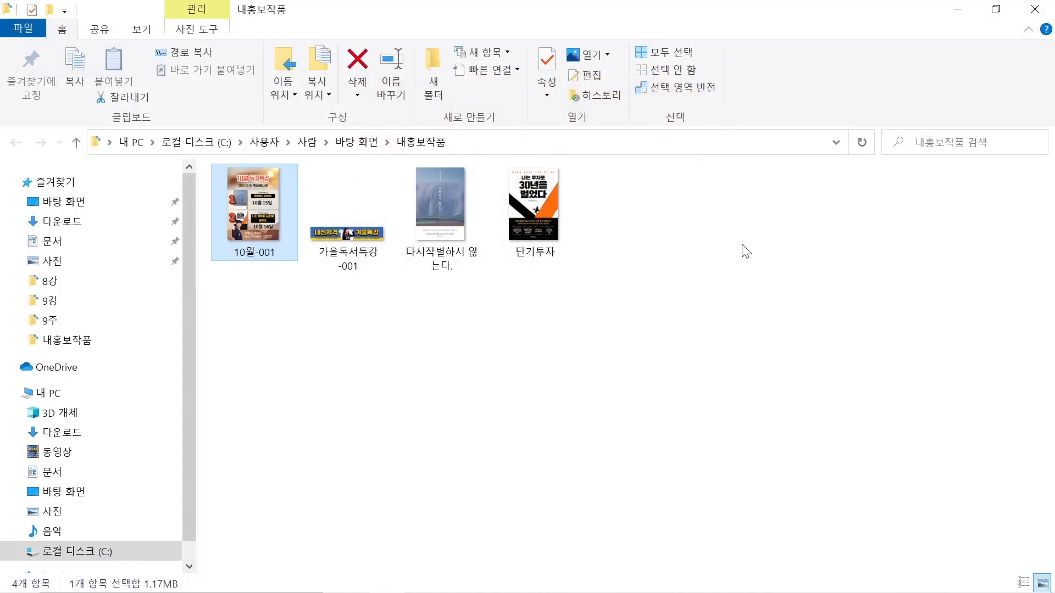
# - Close File Explorer, go to the MiriCanvas workspace, and log out via the profile menu
pyautogui.click(1035, 9)
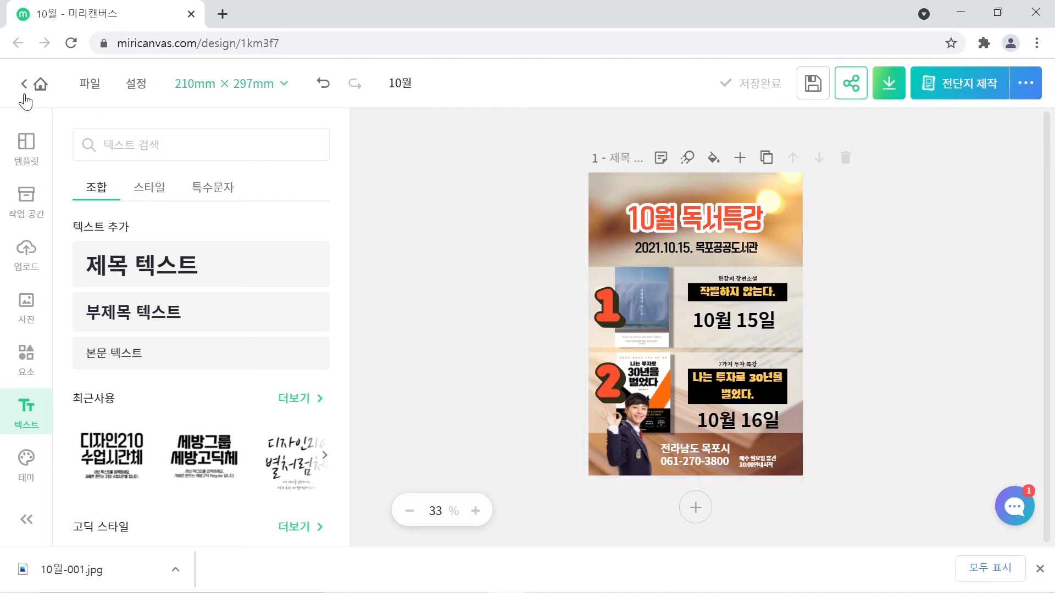
pyautogui.click(42, 88)
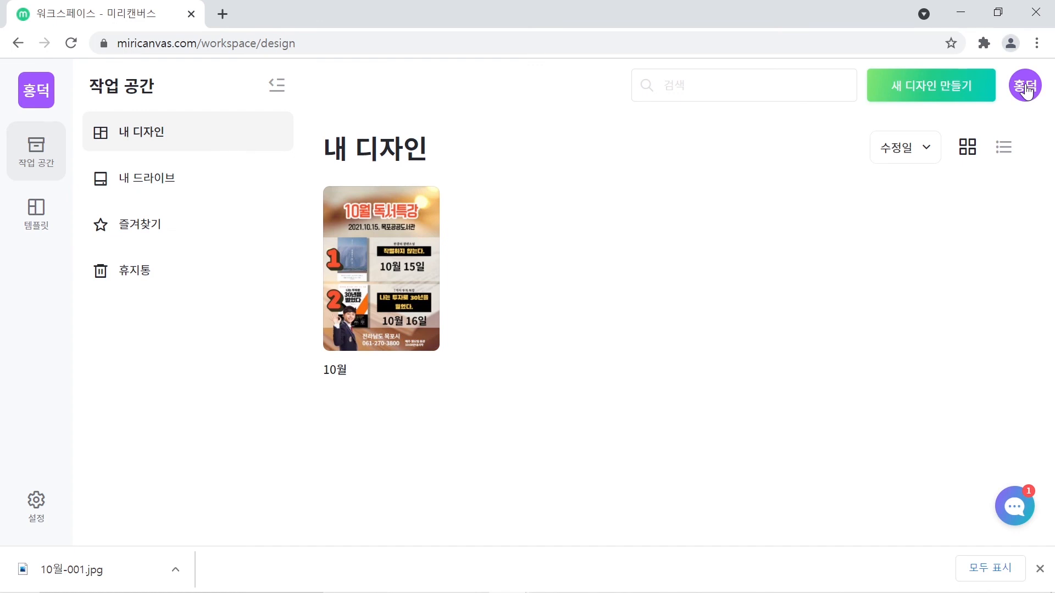
pyautogui.click(1025, 88)
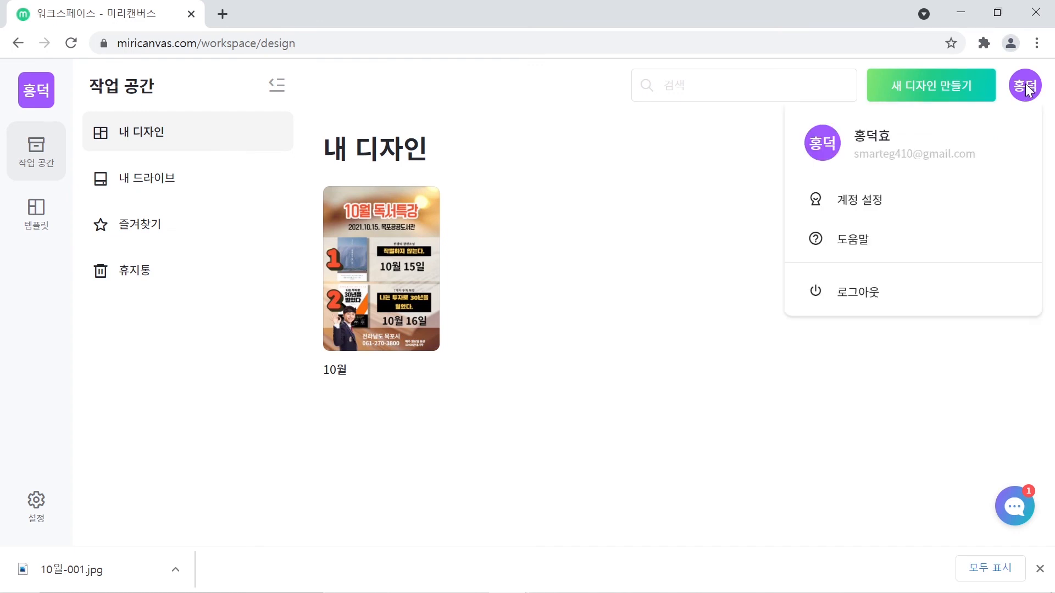
pyautogui.click(879, 302)
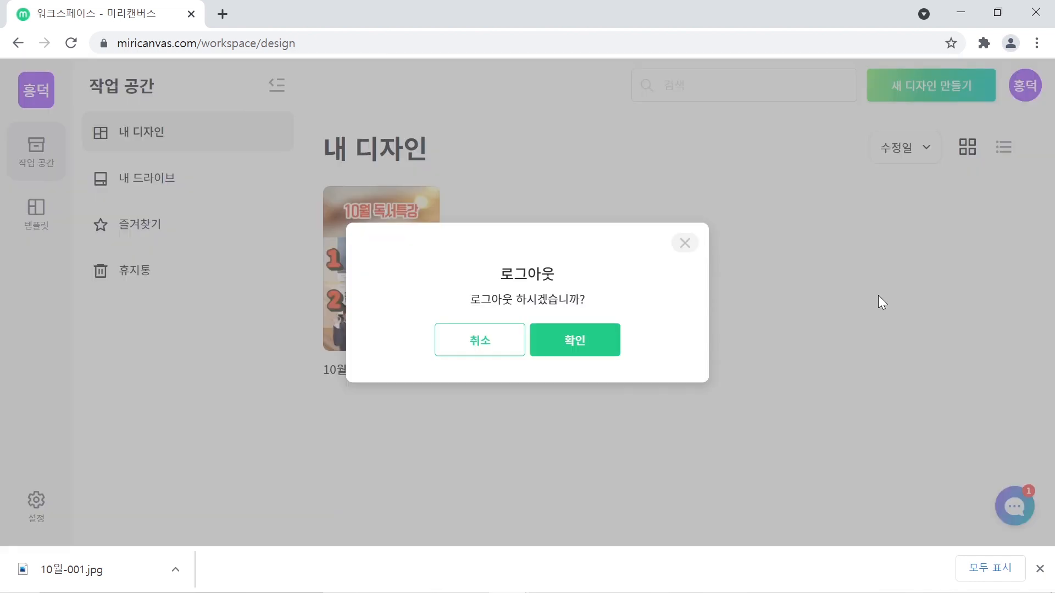
pyautogui.click(575, 347)
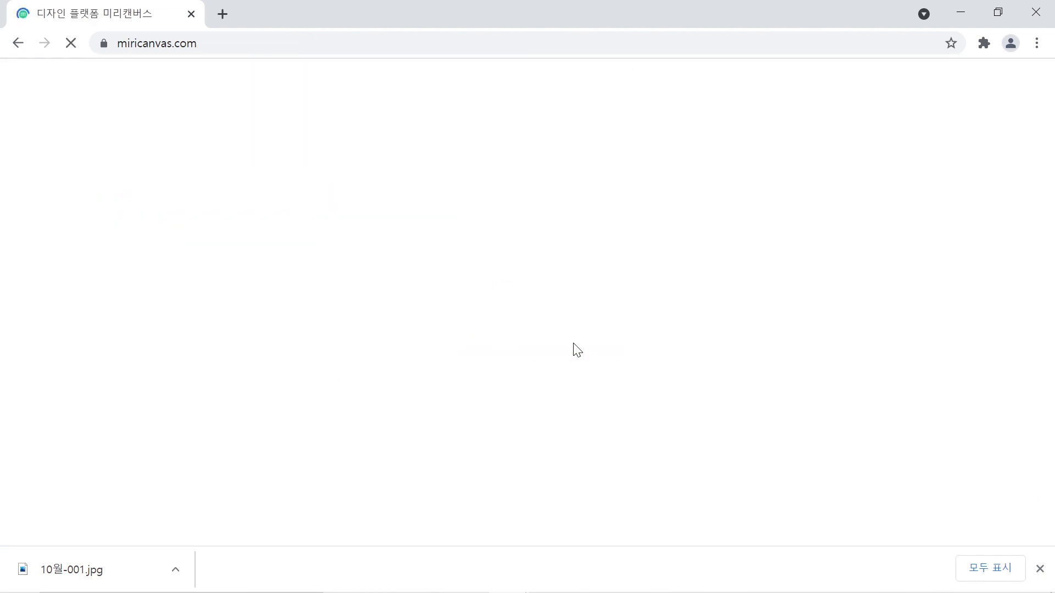